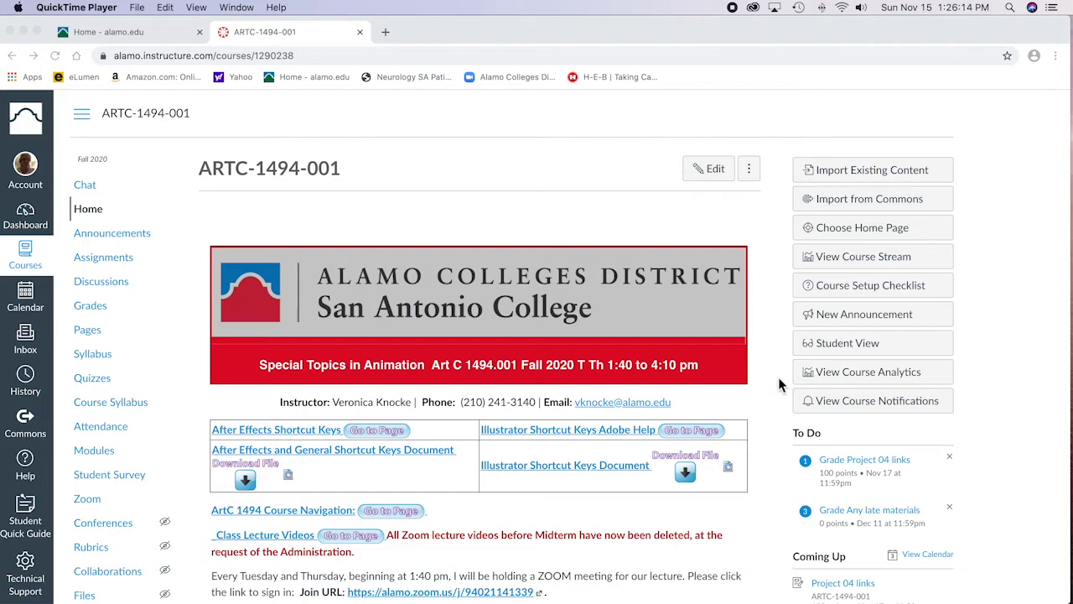
Step: Minimize the browser to view the desktop project files, and restore the course home page
scroll(771, 386, "down", 1)
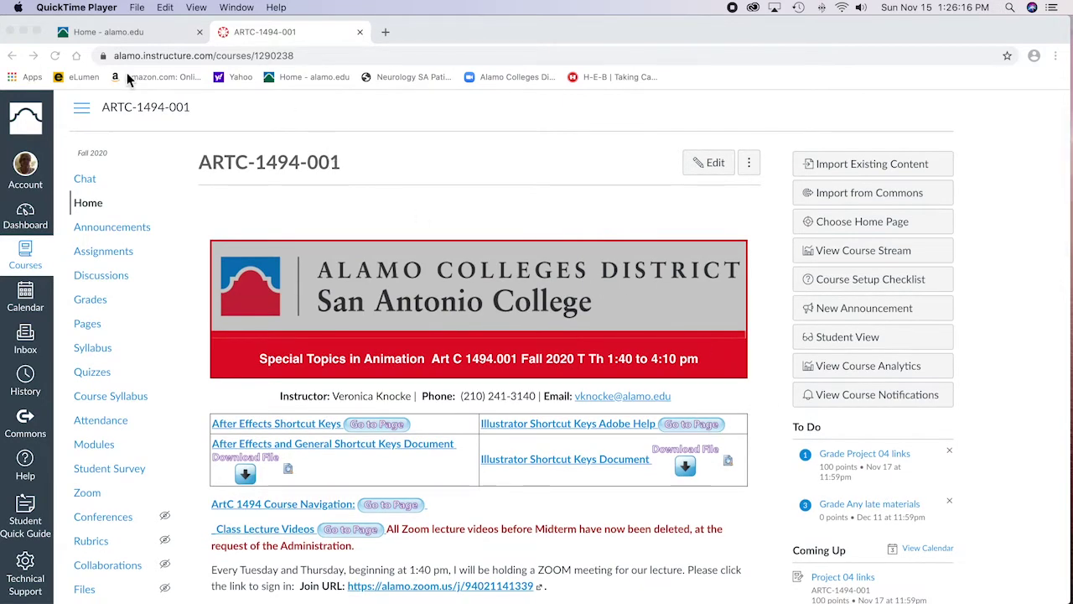
left_click(25, 32)
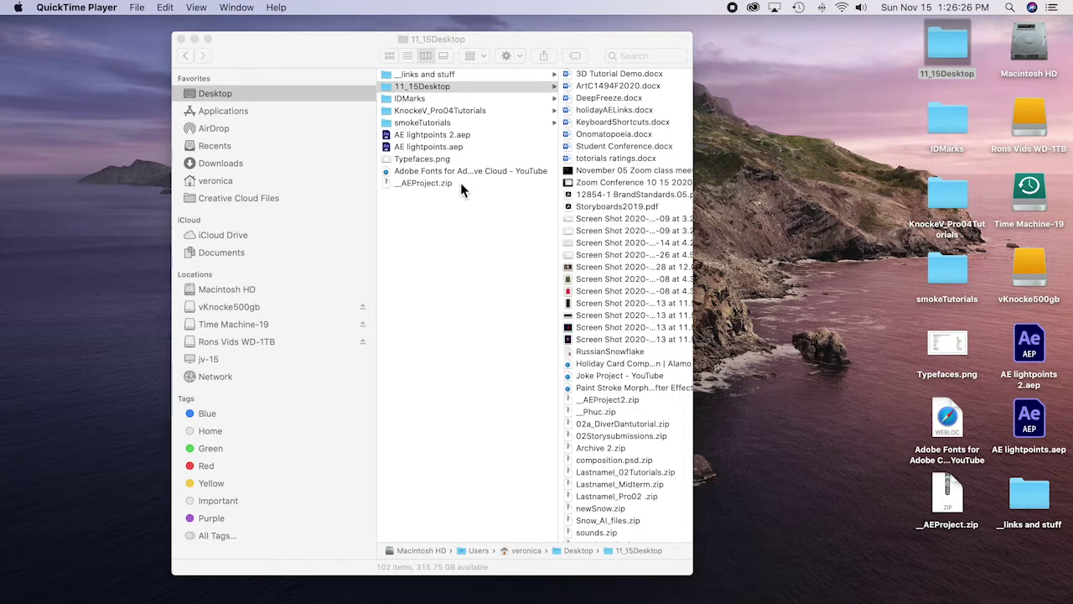
mouse_move(780, 588)
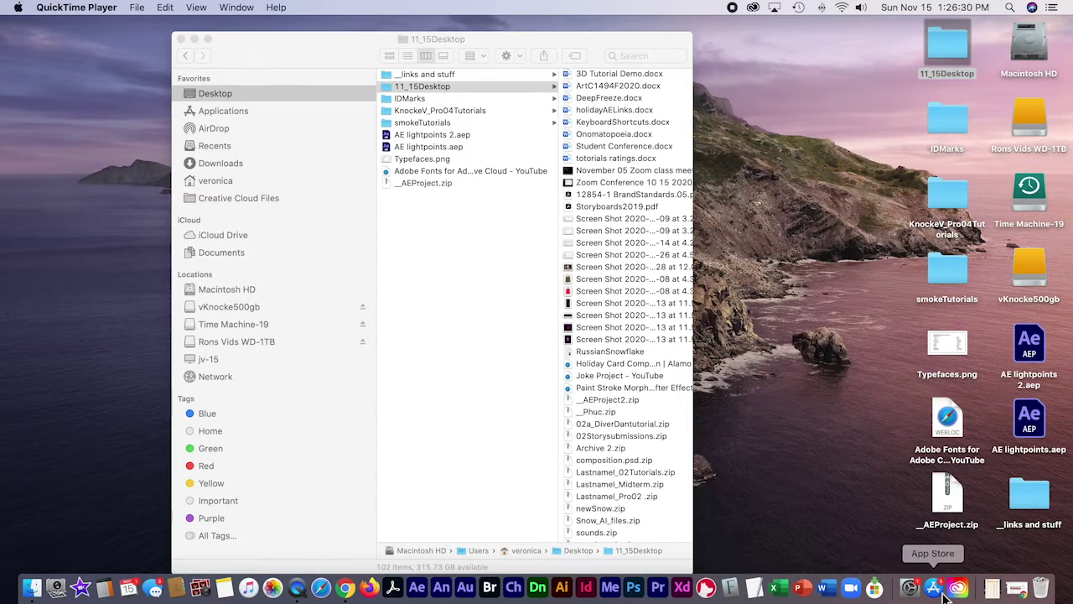
left_click(1029, 592)
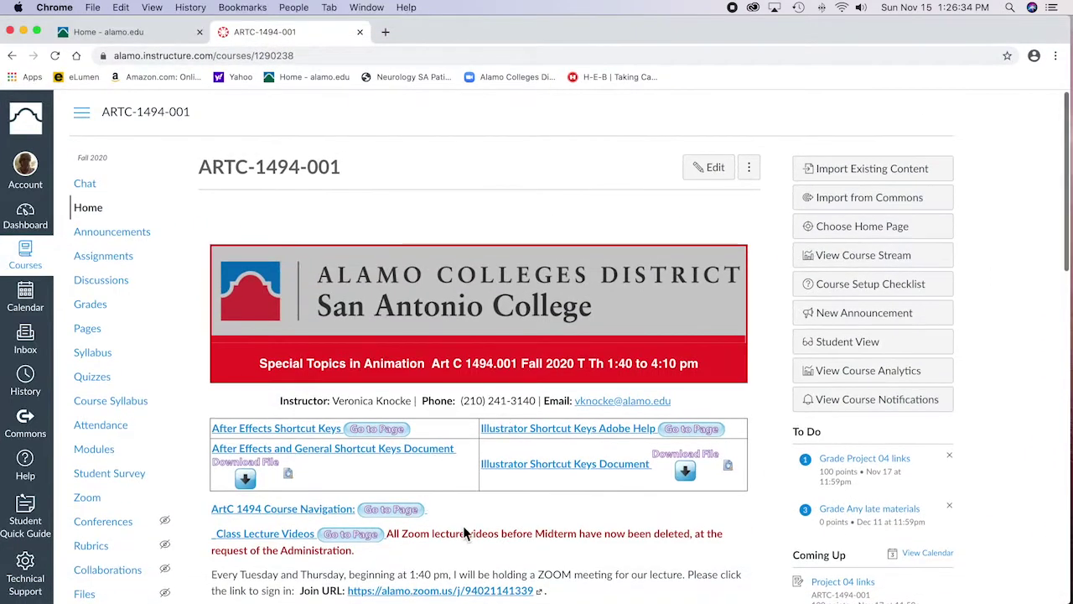
Step: Open the Week 12 page from the ArtC 1494 Course Navigation page
left_click(322, 508)
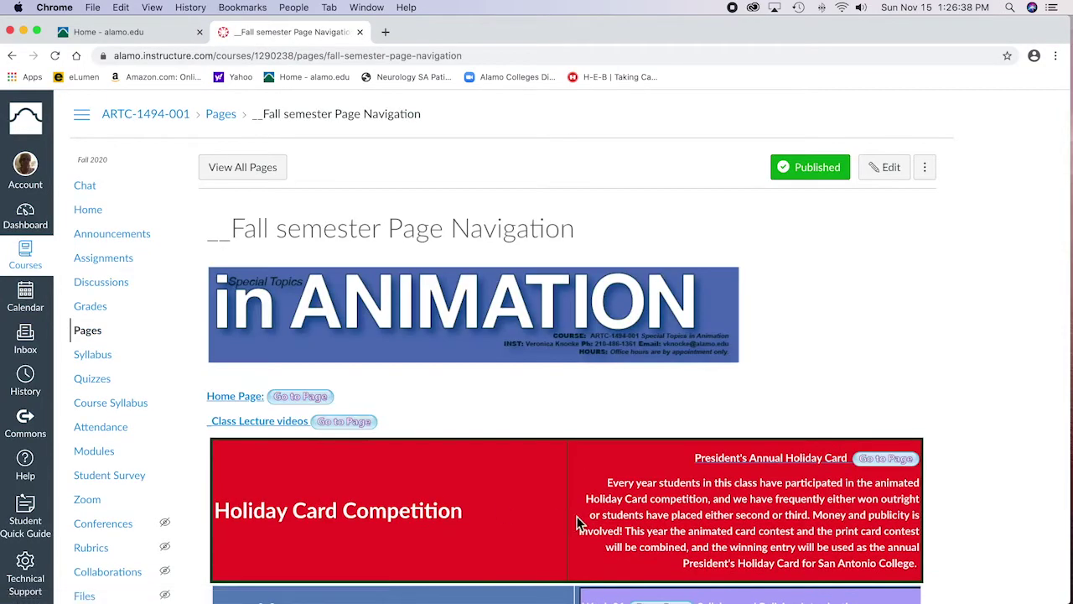
scroll(580, 521, "down", 5)
scroll(577, 522, "down", 4)
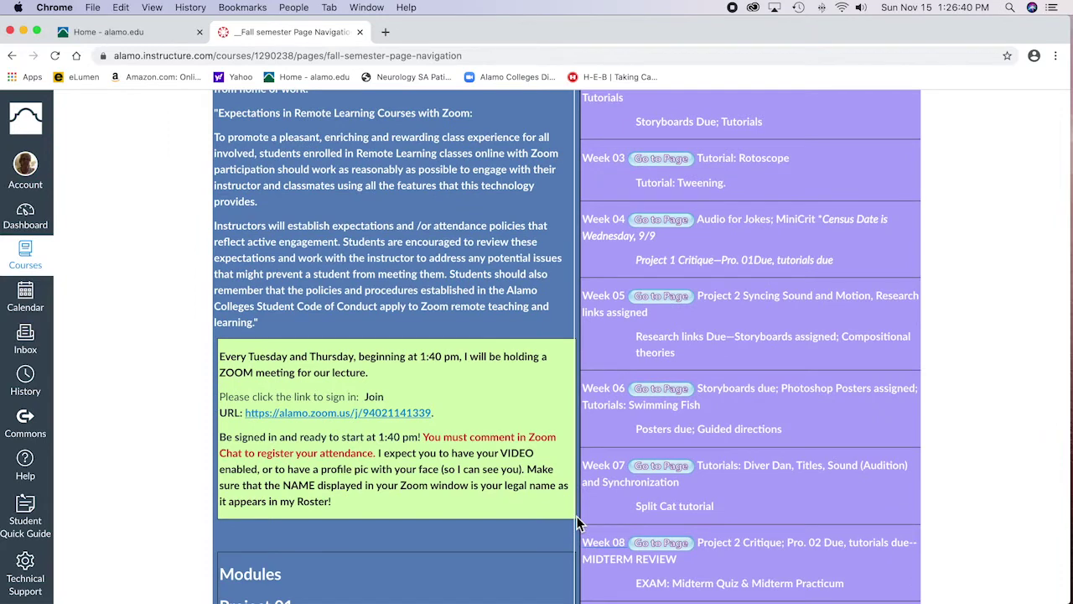
scroll(577, 521, "down", 1)
scroll(577, 521, "down", 4)
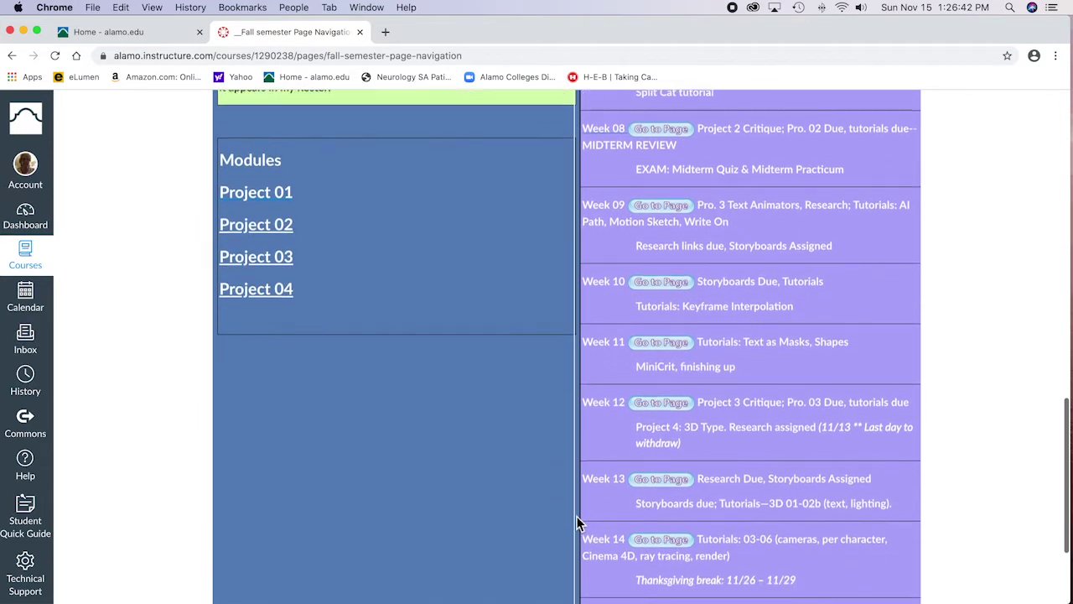
left_click(668, 406)
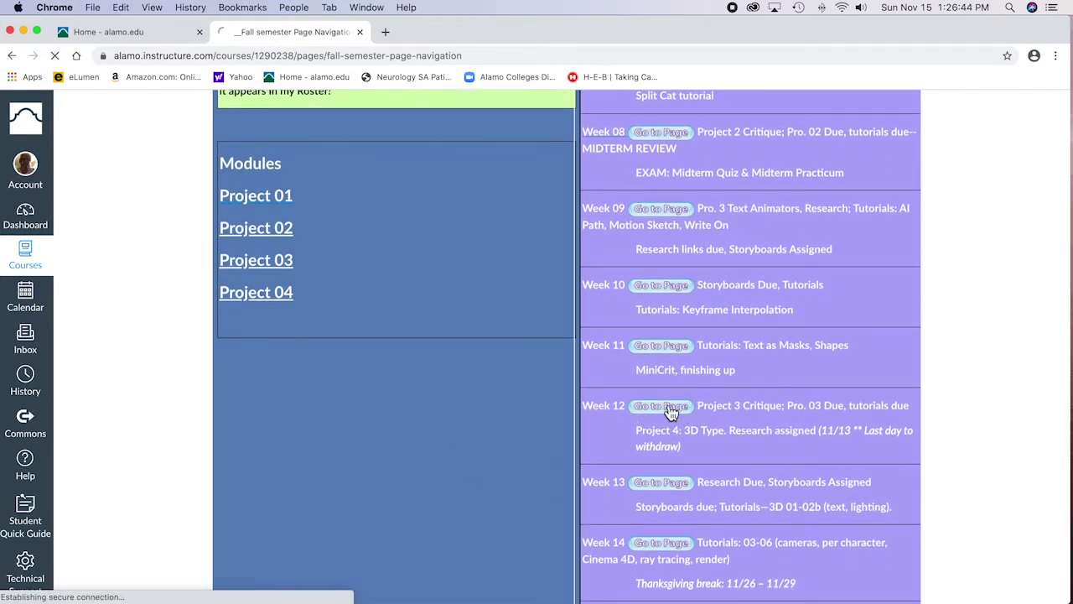
Step: Open the 3D Tutorial Demo page linked in the Thursday section of the Week 12 page
scroll(547, 529, "down", 2)
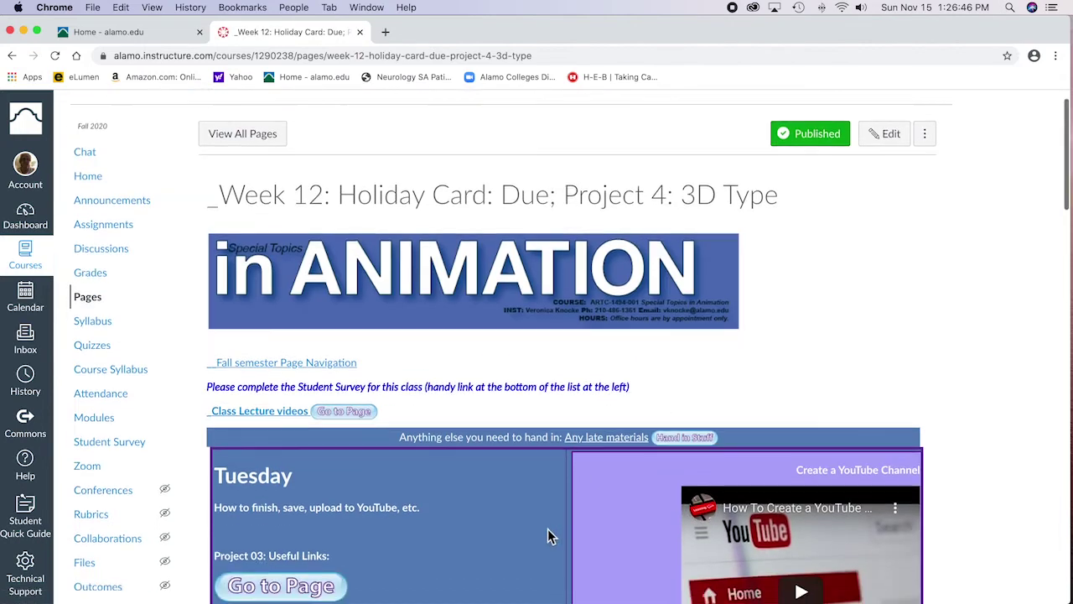
scroll(547, 537, "down", 15)
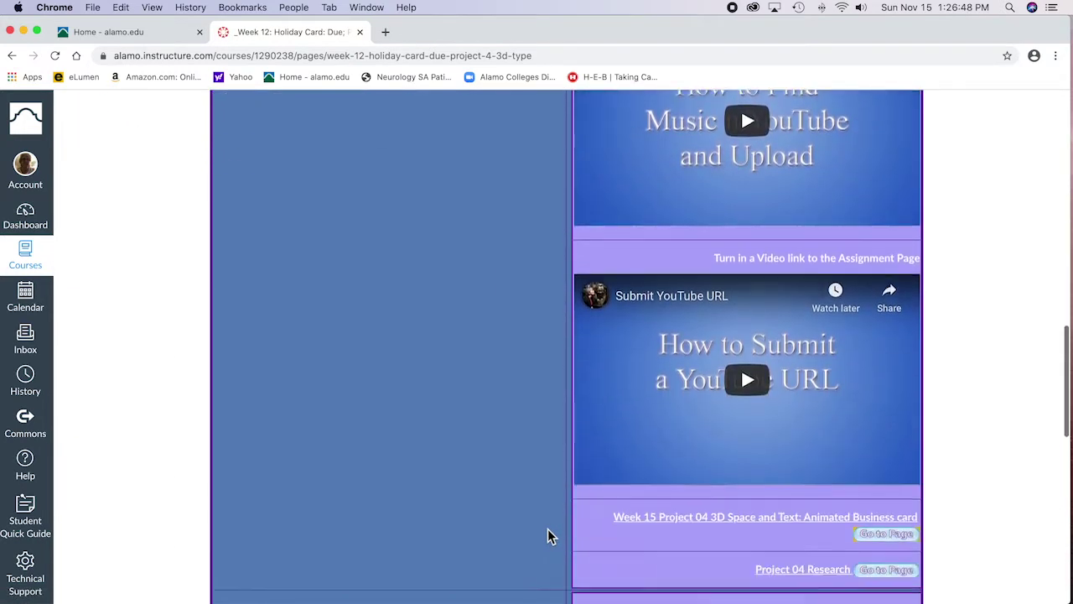
scroll(548, 530, "down", 5)
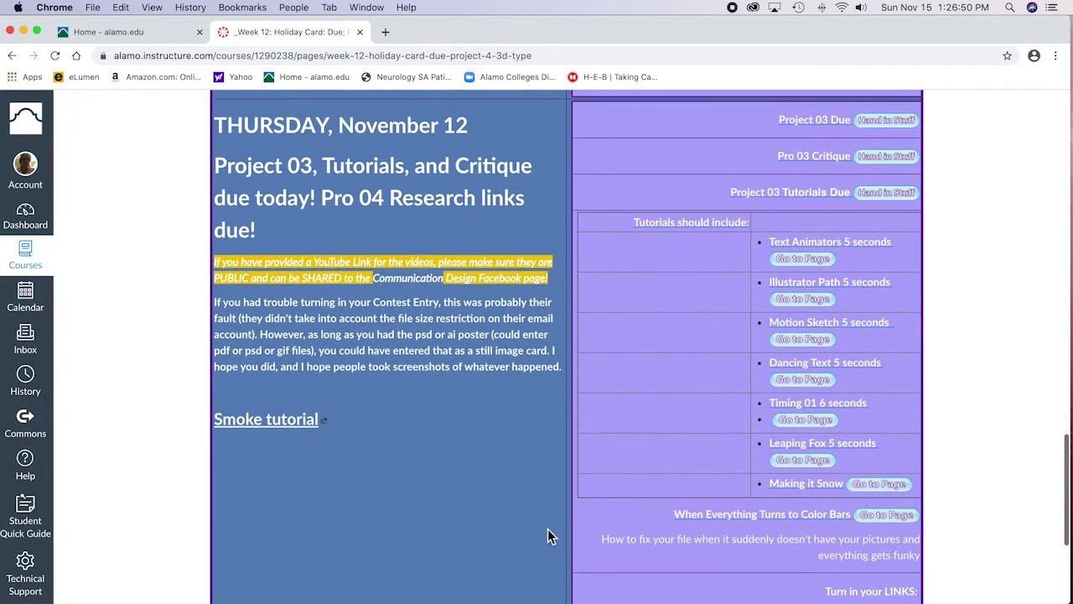
scroll(547, 537, "down", 4)
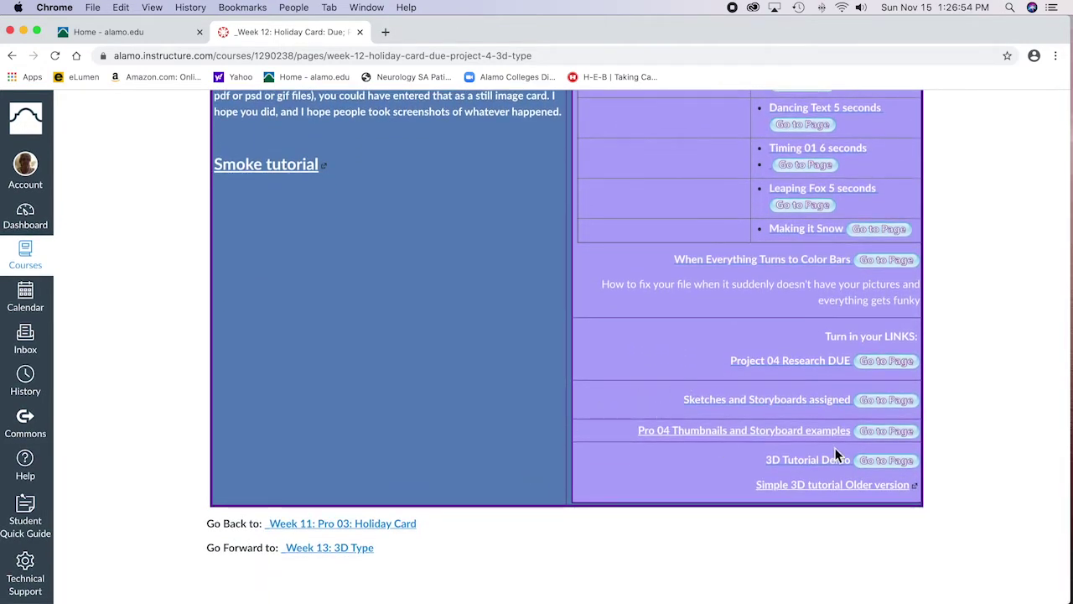
left_click(852, 469)
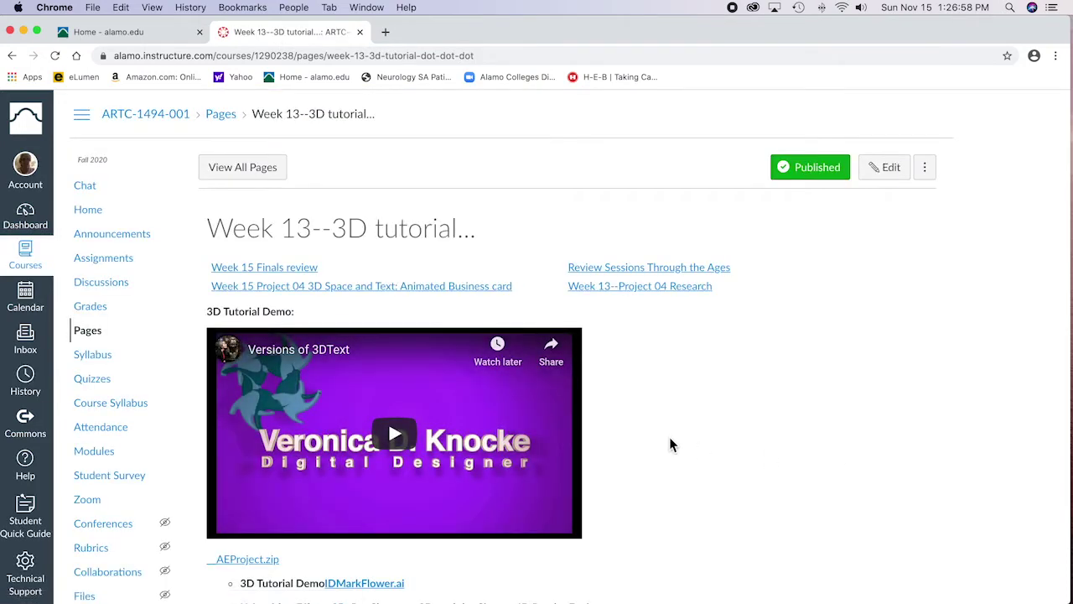
Step: Download IDMarkFlower.ai from the 3D tutorial page and save it to the Desktop
scroll(669, 436, "down", 3)
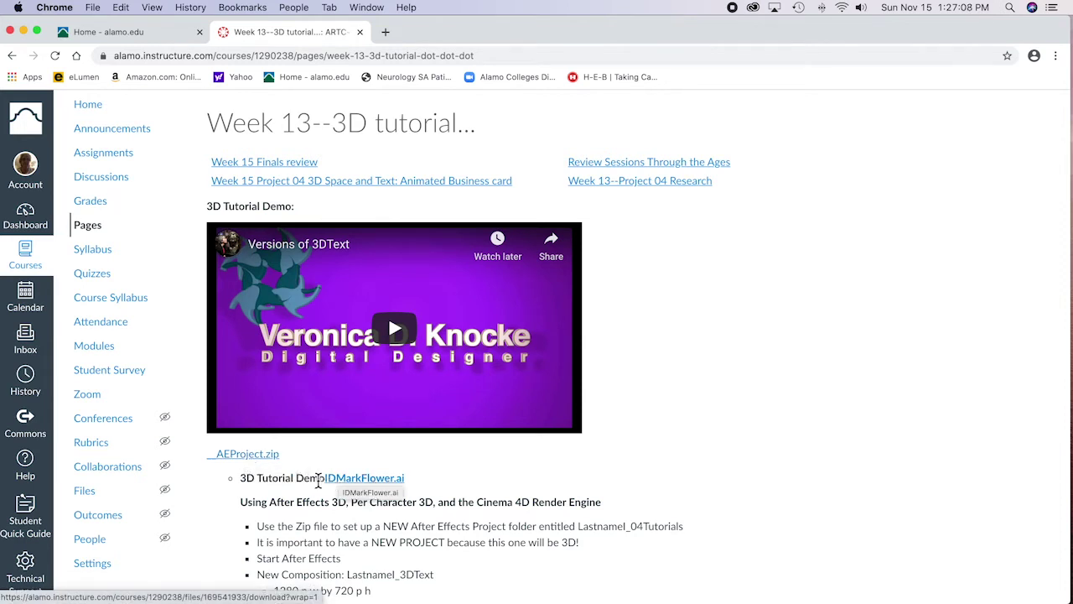
left_click(366, 483)
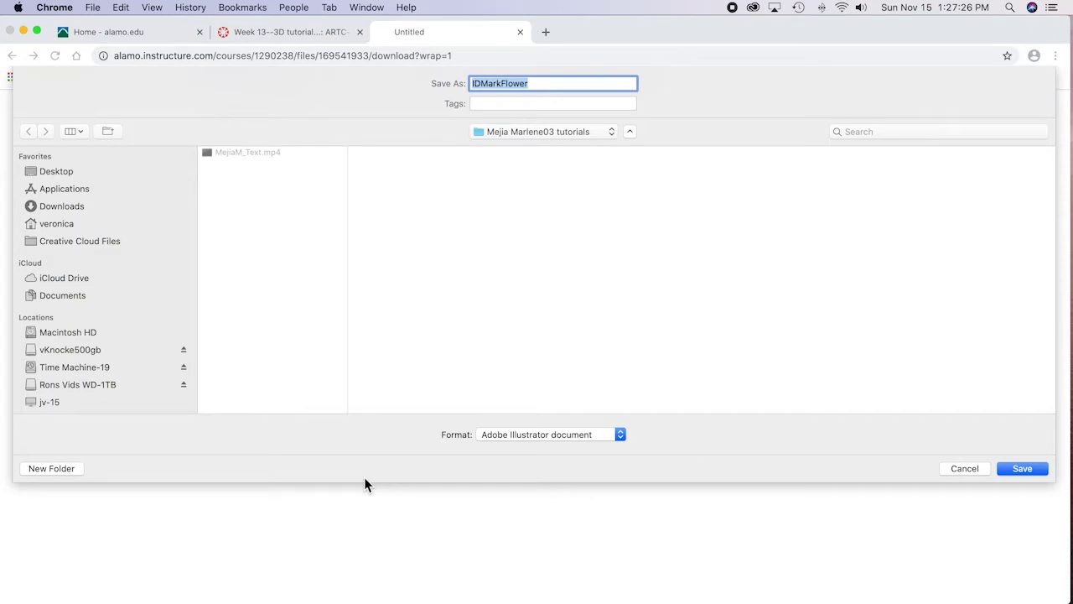
left_click(58, 171)
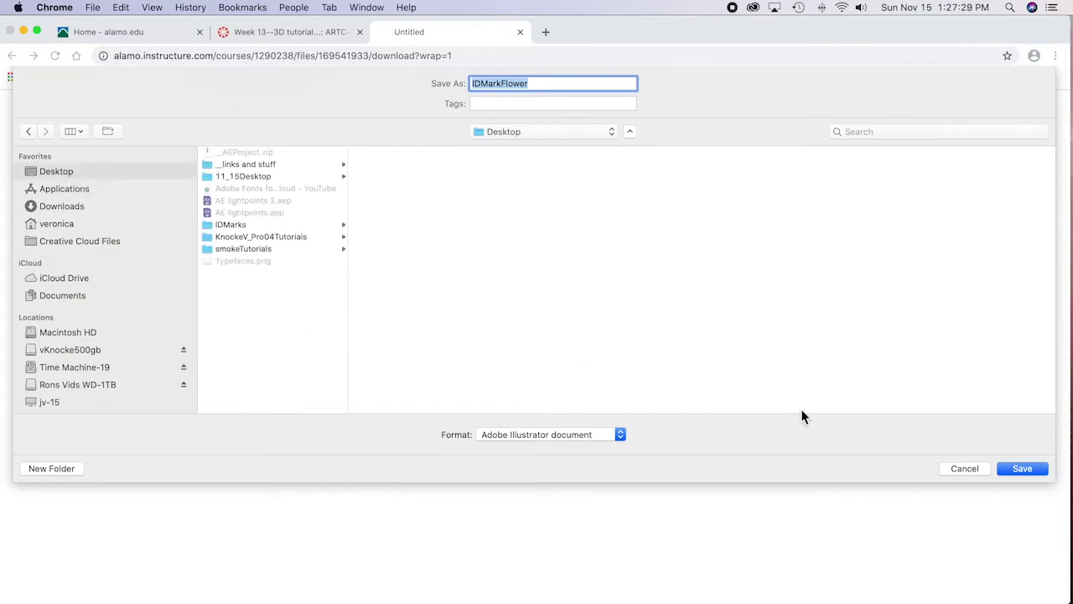
left_click(1042, 470)
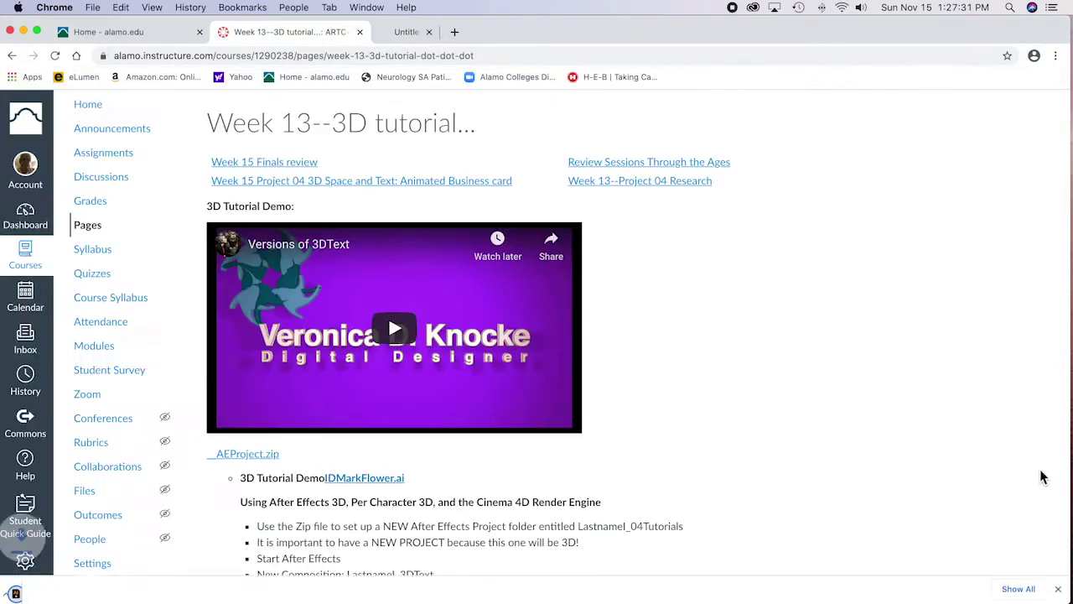
Step: Move IDMarkFlower.ai from the Desktop into the 04_Layered_psd_ai folder of the Pro04Tutorials project folder in Finder
mouse_move(624, 598)
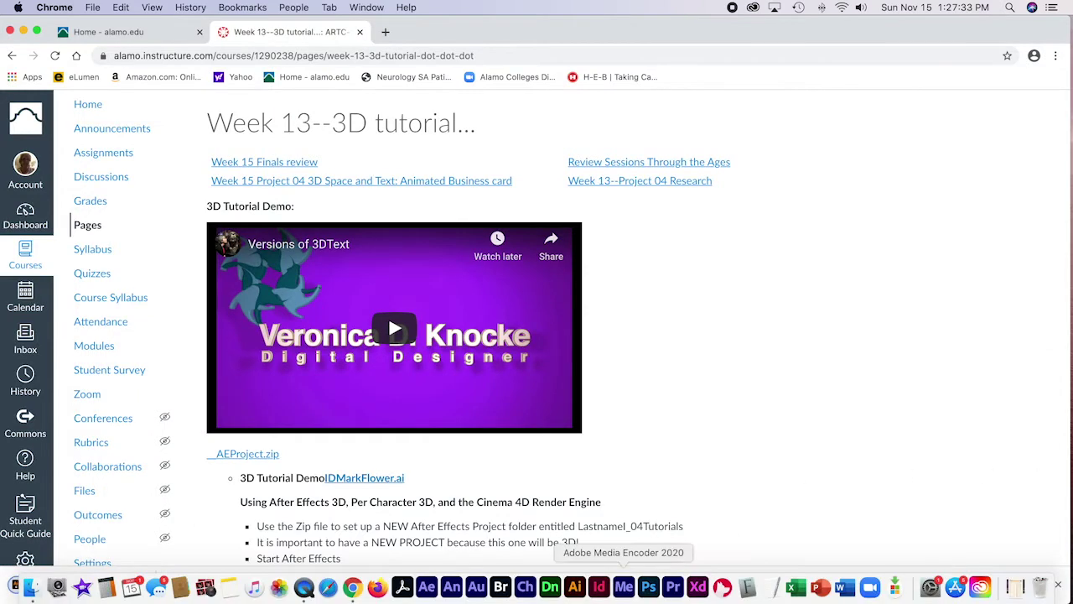
left_click(31, 587)
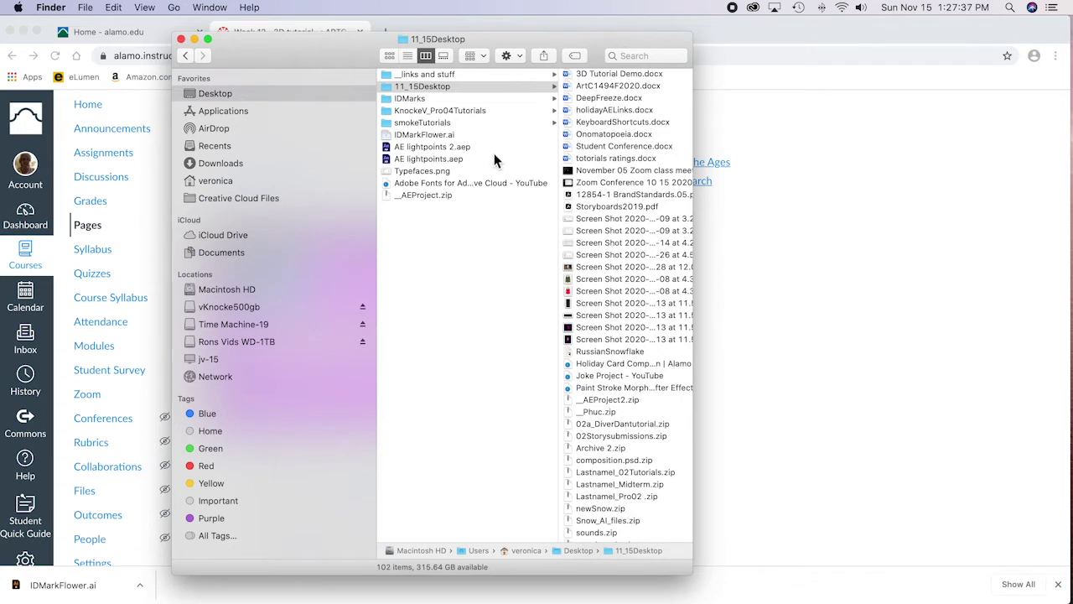
left_click(416, 134)
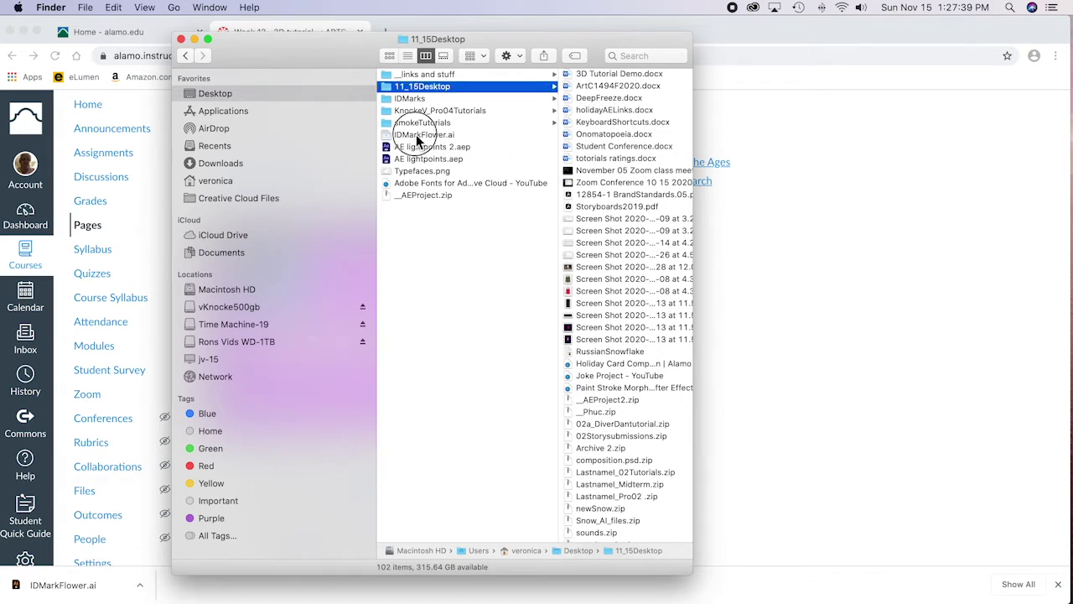
left_click_drag(415, 134, 589, 116)
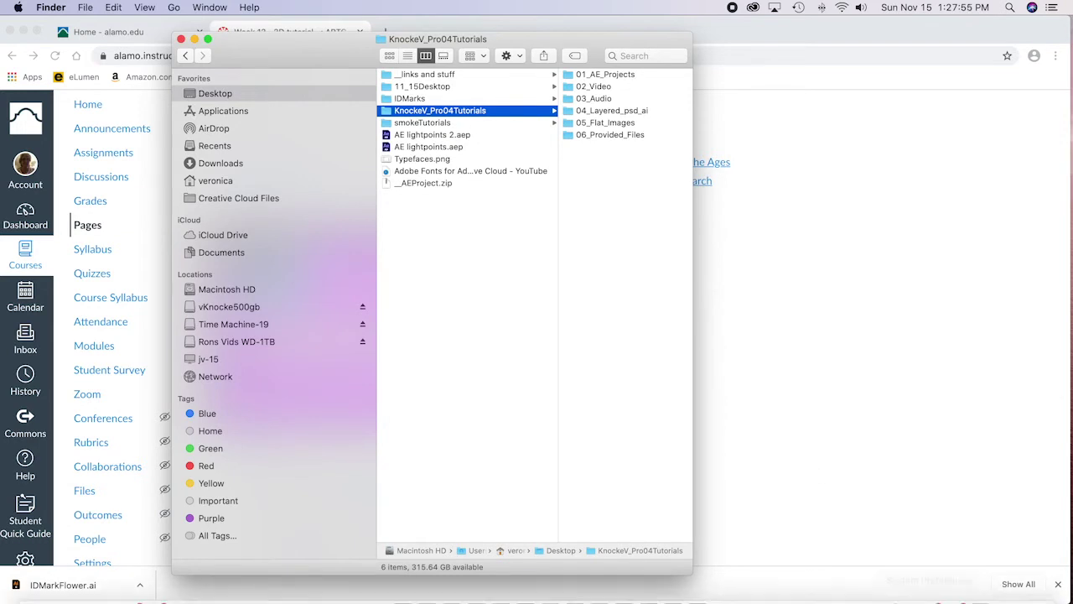
Step: Switch to After Effects and start a new project
left_click(427, 587)
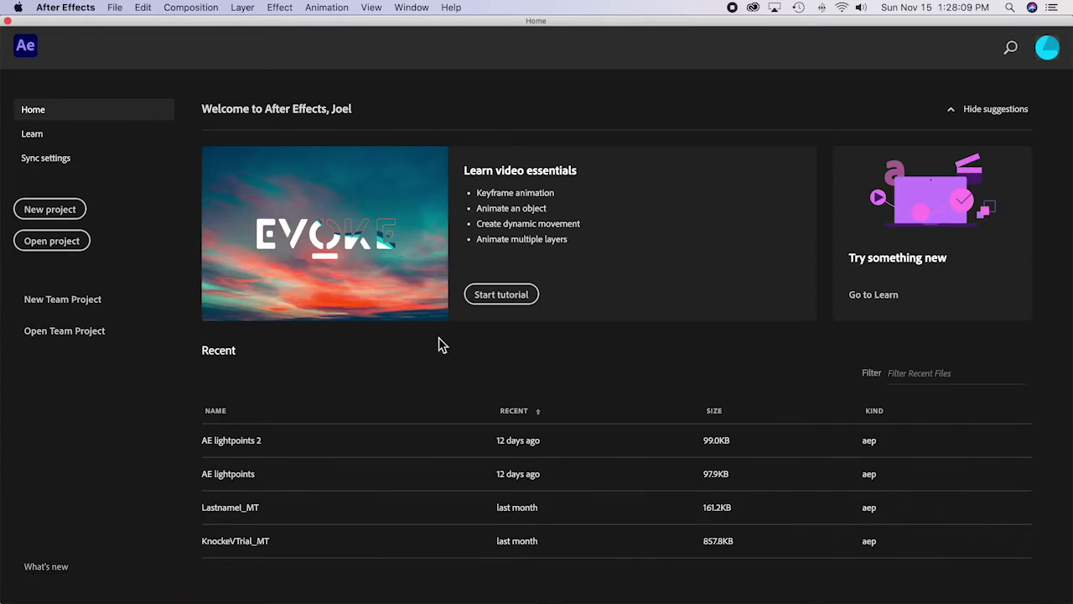
left_click(62, 211)
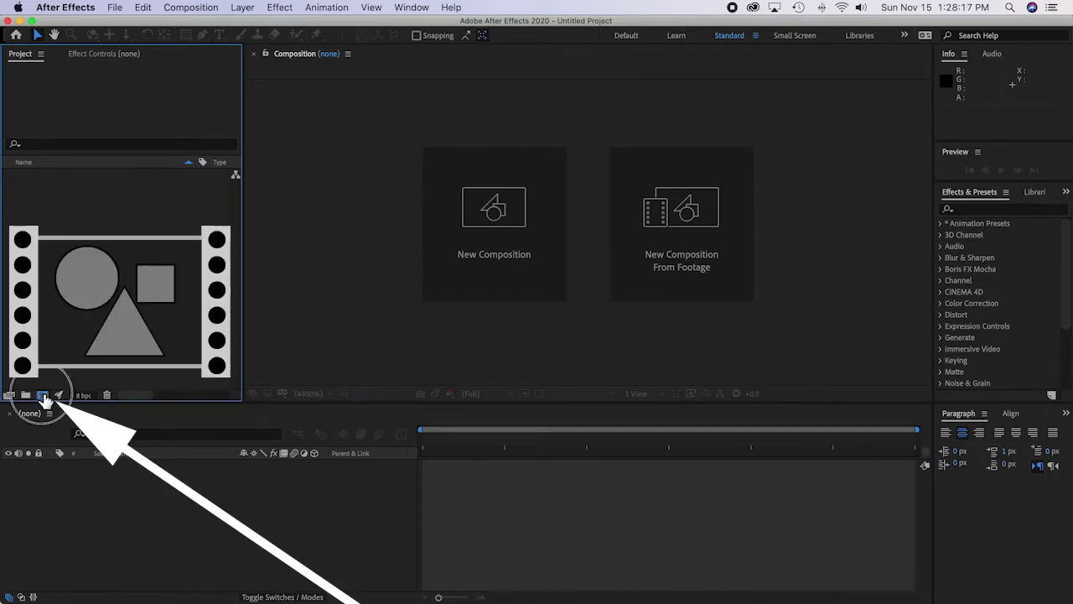
Step: Start a new composition and name it with the last name and first initial followed by 3DText
left_click(42, 395)
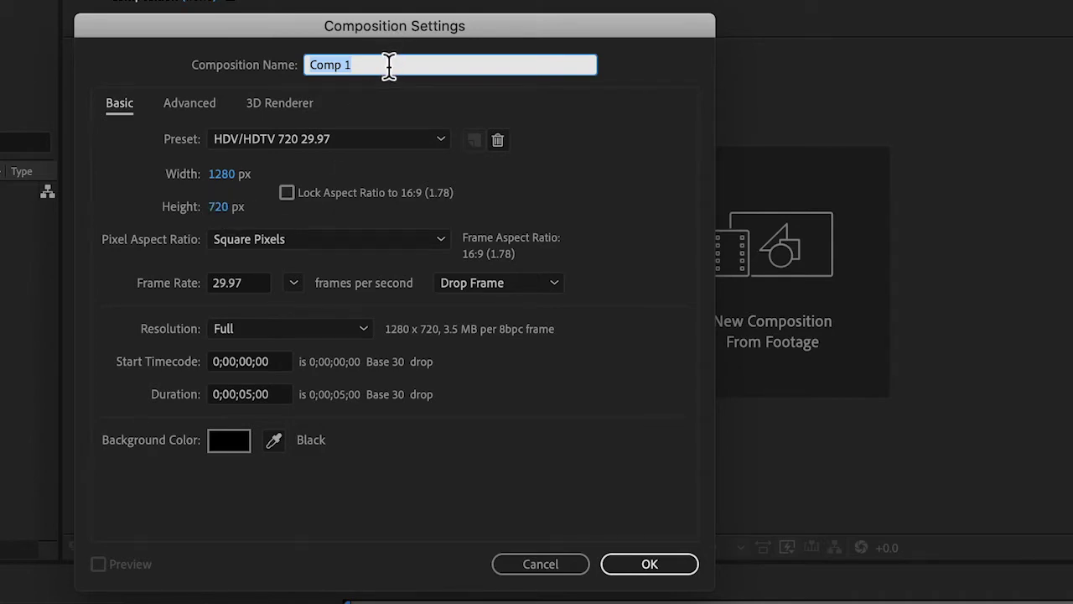
type("Last")
key("BackSpace")
key("BackSpace")
key("BackSpace")
key("BackSpace")
type("KnockeV")
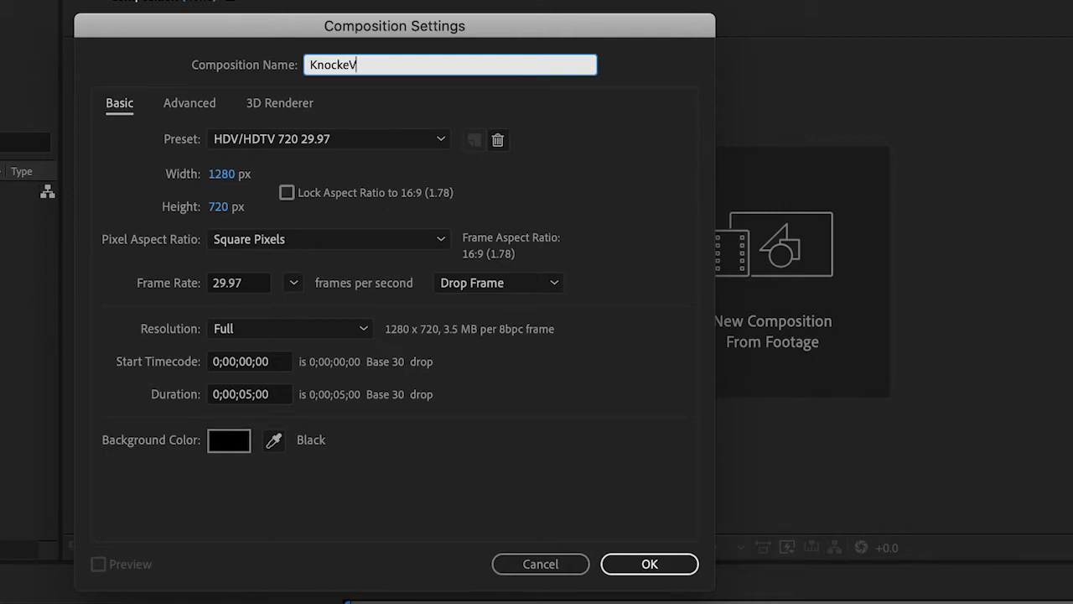
type("3DText")
Step: Set the composition's 3D renderer to Classic 3D and create the composition
left_click(271, 106)
left_click(334, 199)
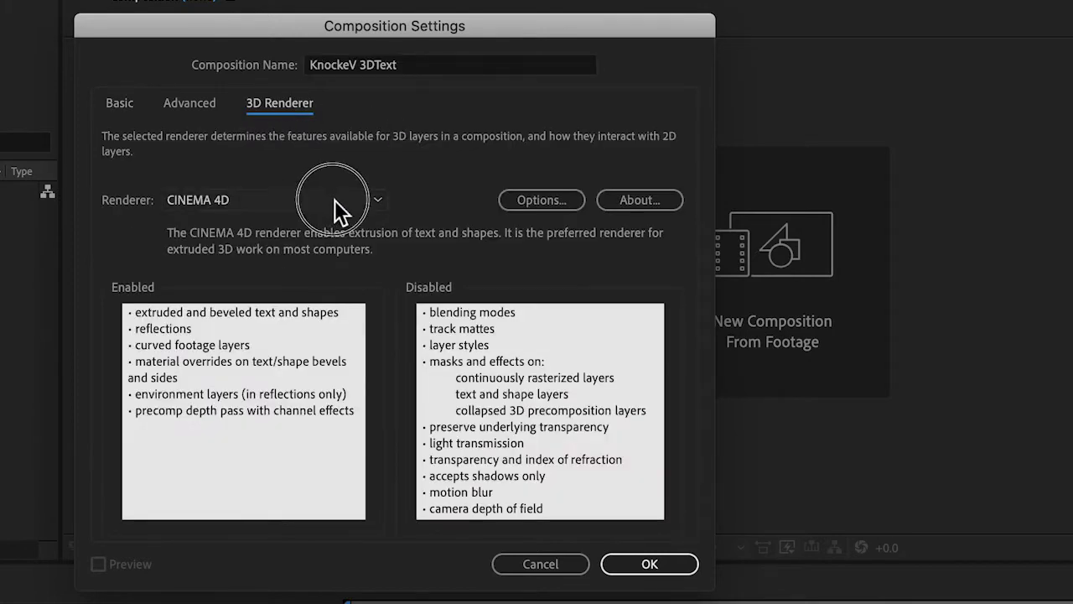
left_click(236, 221)
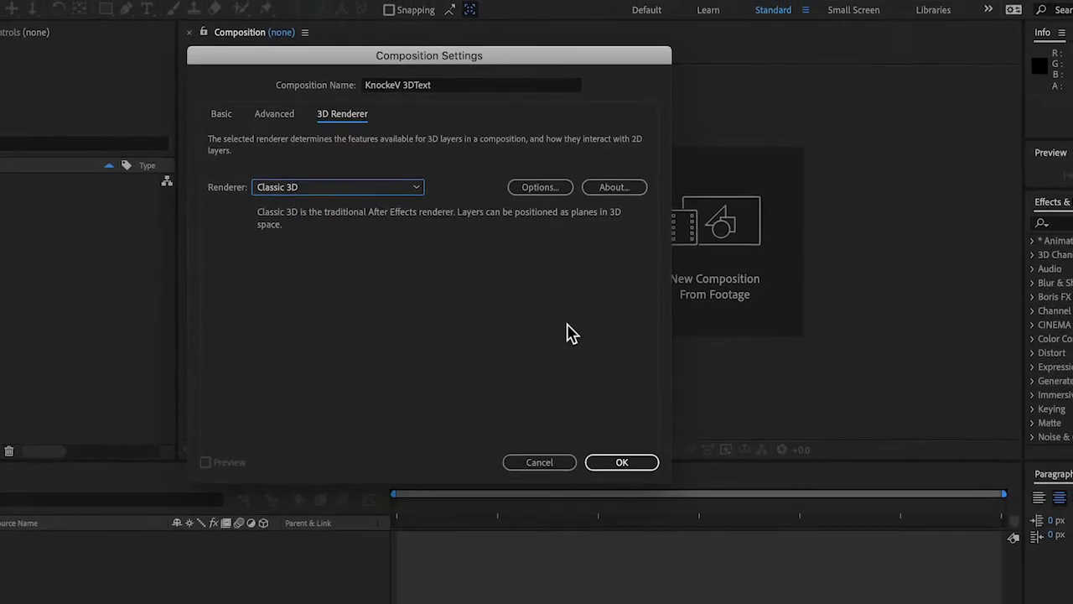
left_click(621, 462)
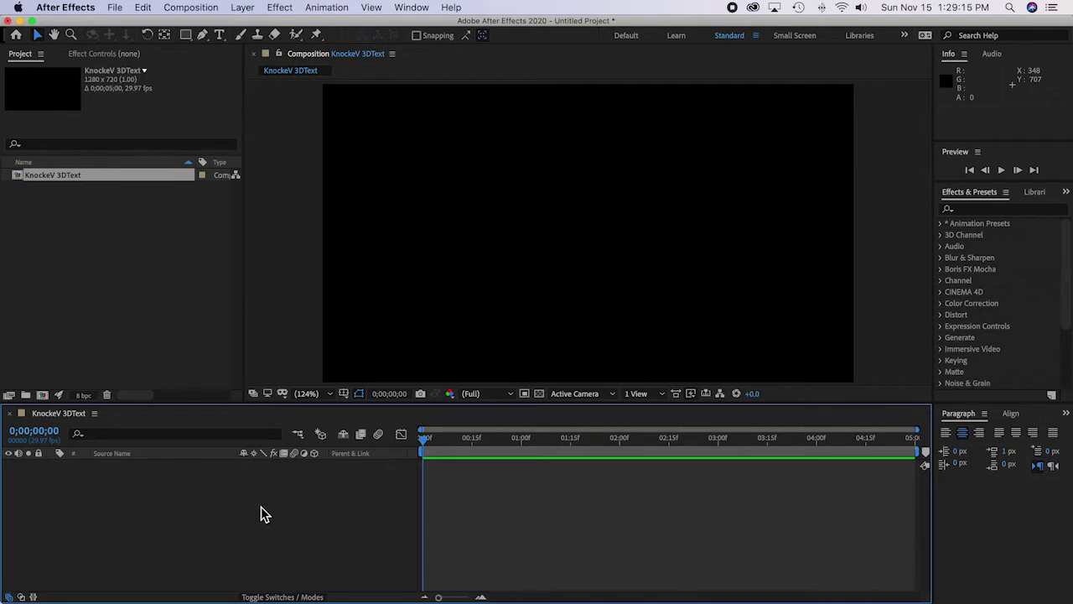
Step: Start saving the project and choose the 01_AE_Projects folder inside the Pro04Tutorials folder as its location
left_click(115, 8)
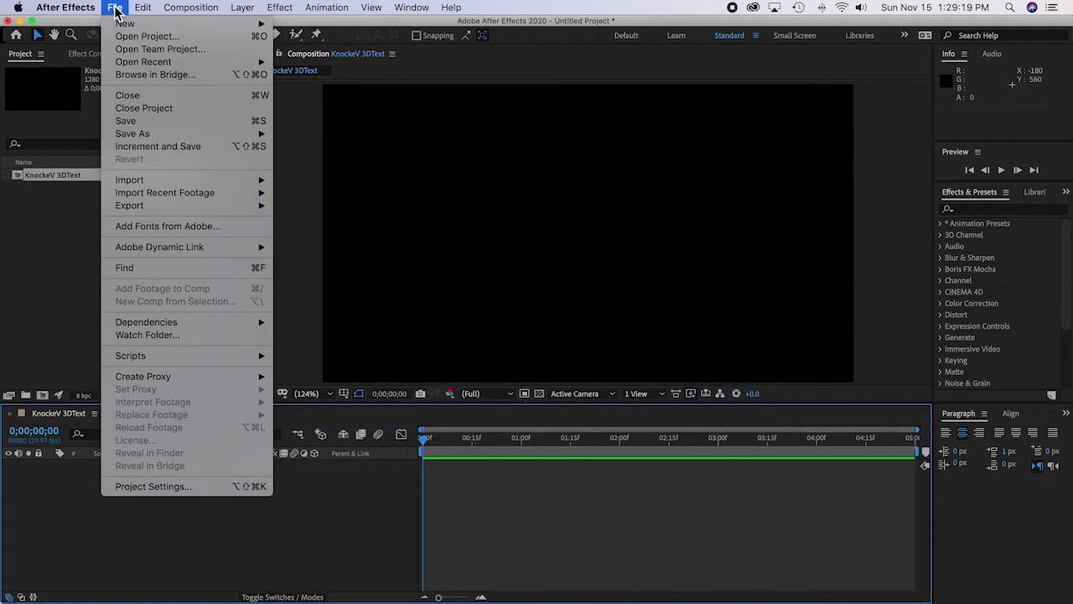
left_click(133, 124)
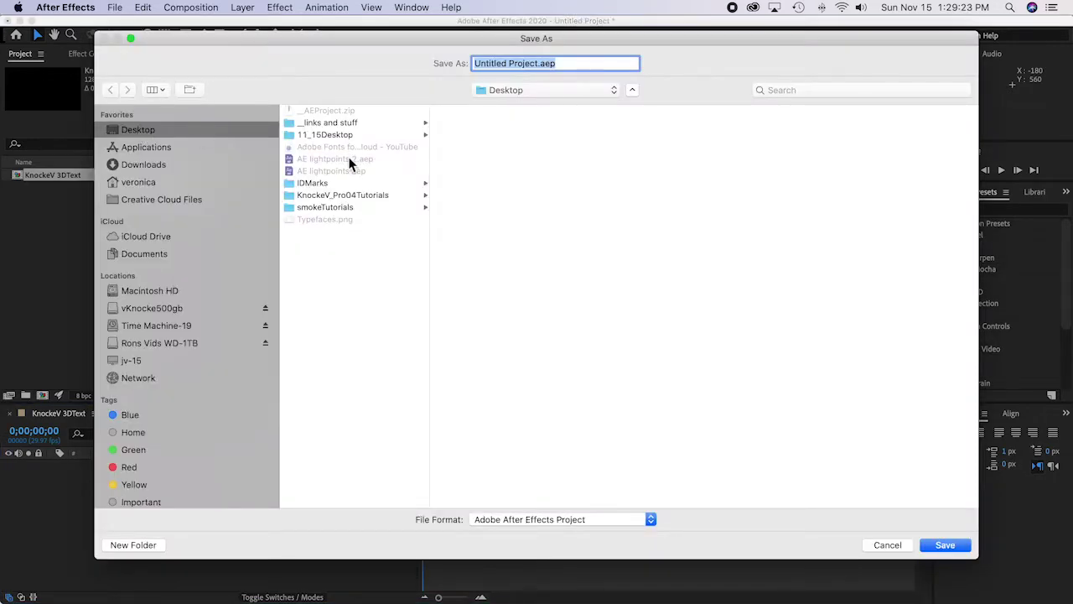
left_click(347, 196)
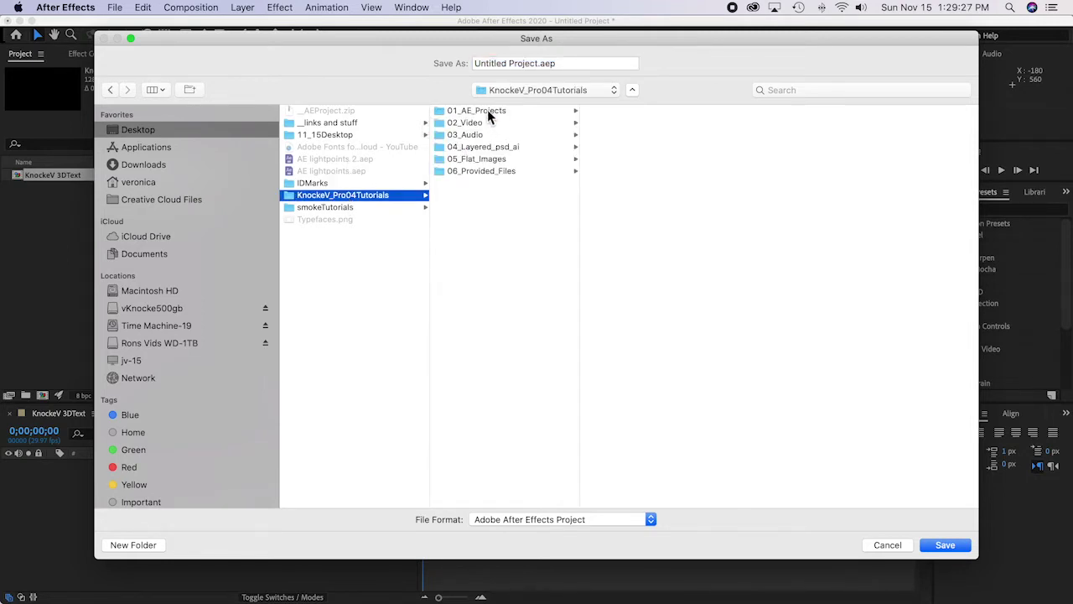
left_click(487, 110)
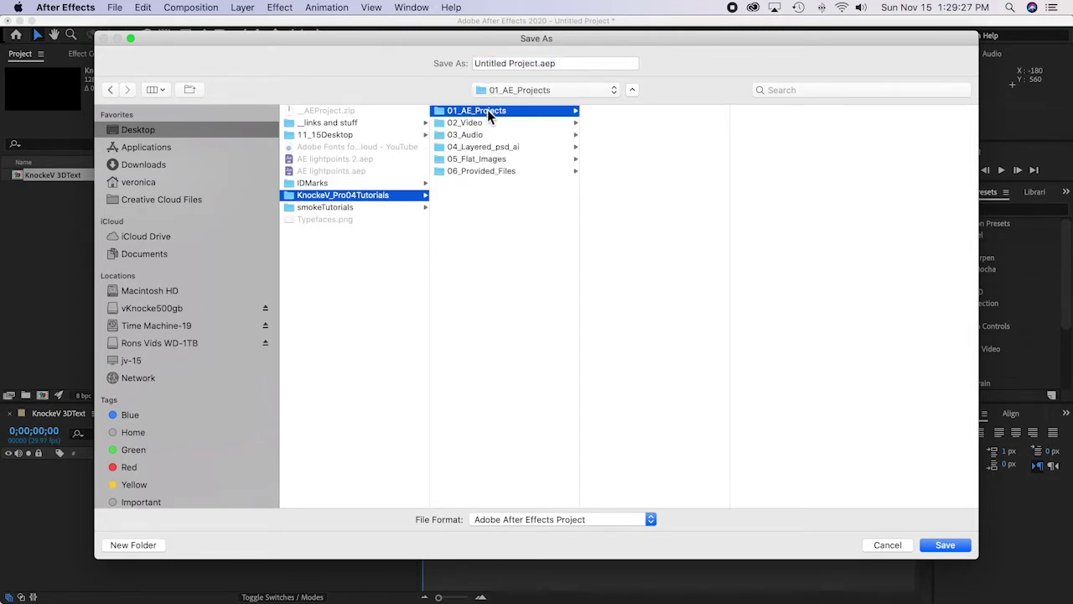
Step: Name the project file with the last name and first initial followed by 04tutorials, and save it
left_click(537, 67)
left_click_drag(538, 67, 451, 60)
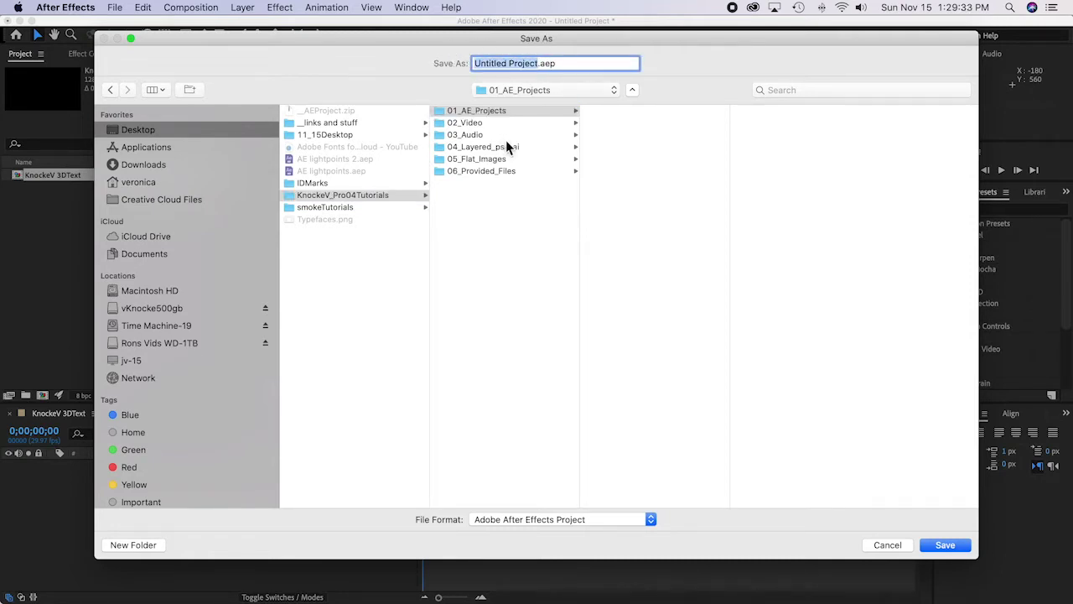
type("Kn")
key("BackSpace")
key("BackSpace")
key("BackSpace")
key("BackSpace")
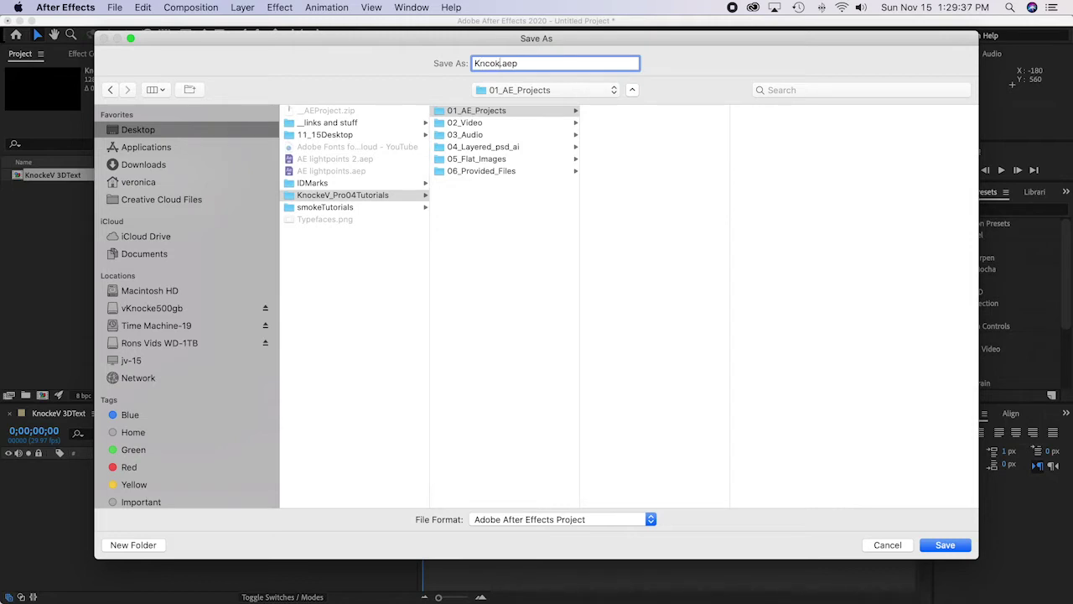
type("ockeV 04tutorials")
left_click(945, 546)
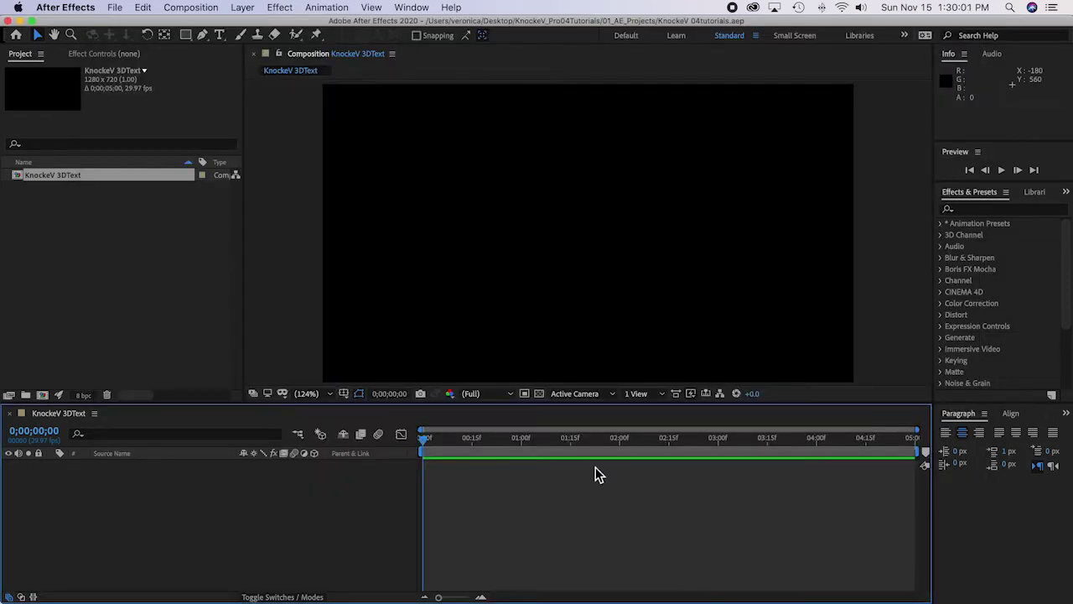
Step: Create a new 1280 x 720 px solid layer in medium purple, colour D6A0F2
left_click(250, 8)
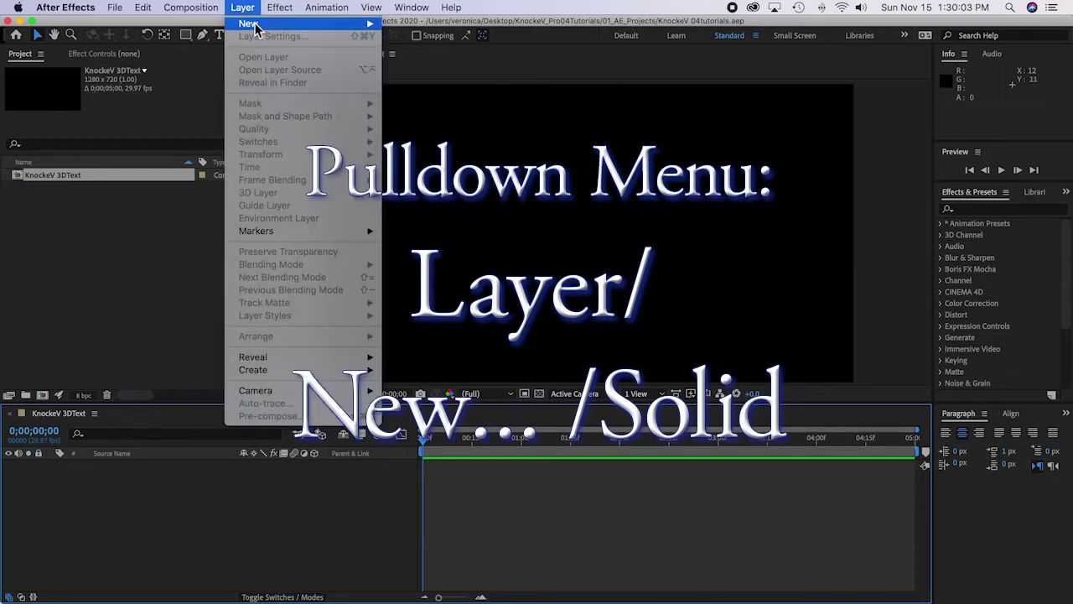
mouse_move(254, 29)
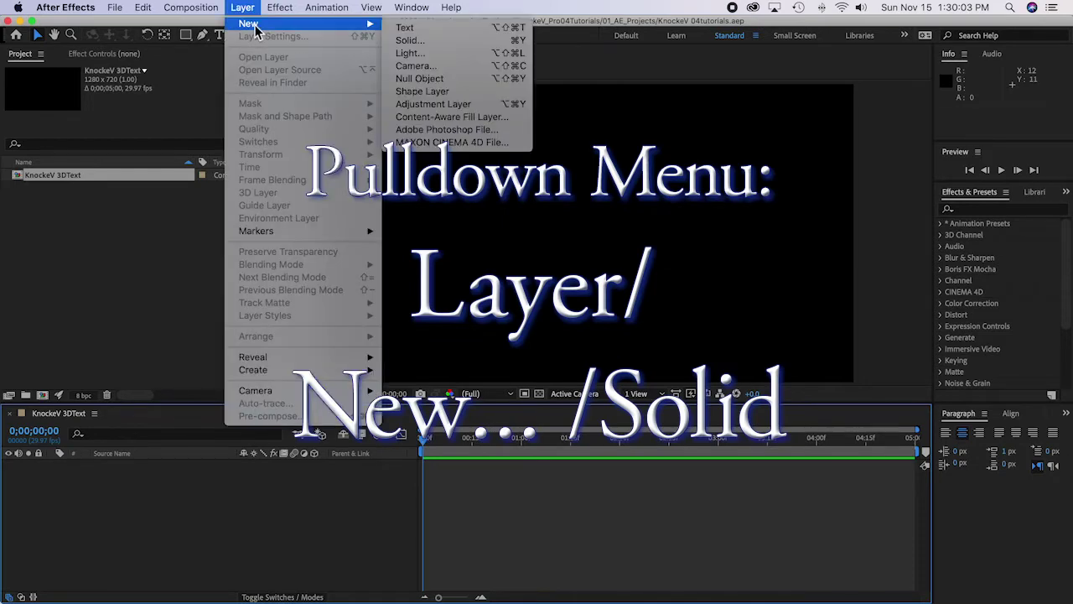
left_click(426, 40)
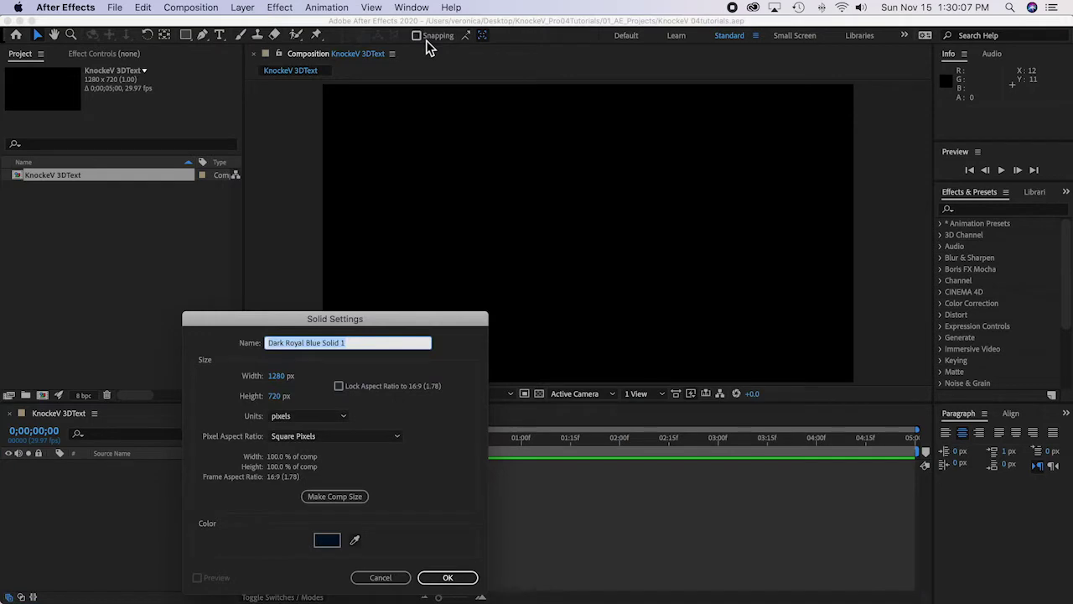
left_click(327, 540)
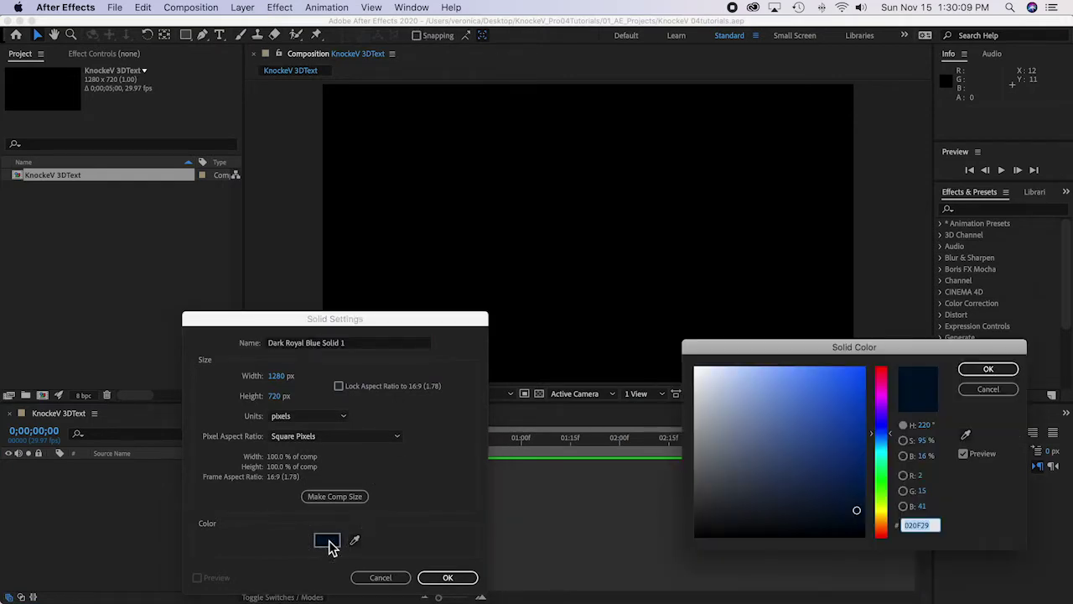
left_click(883, 405)
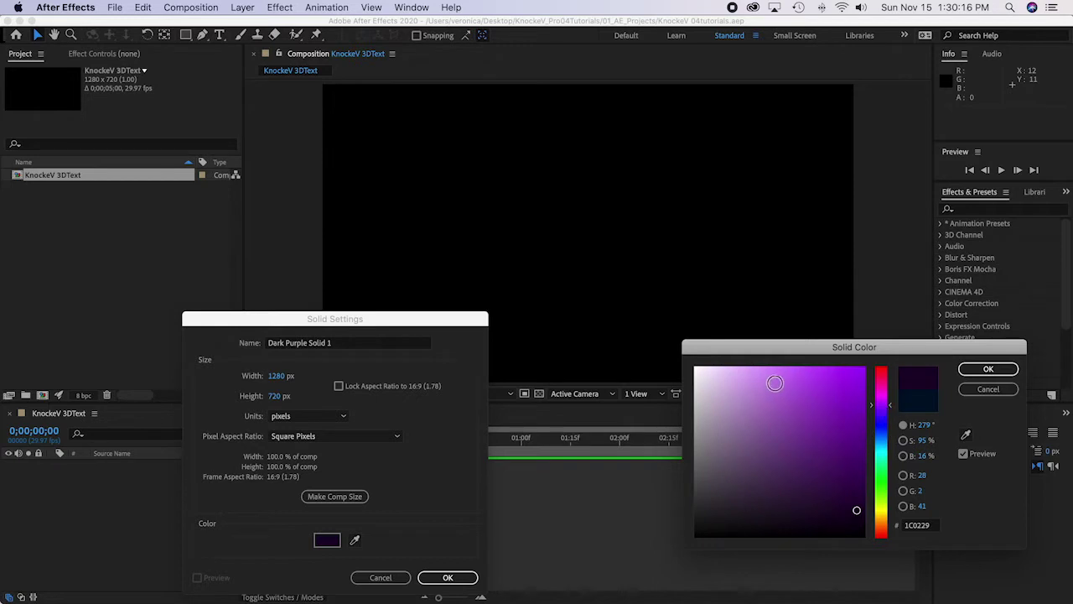
left_click(756, 378)
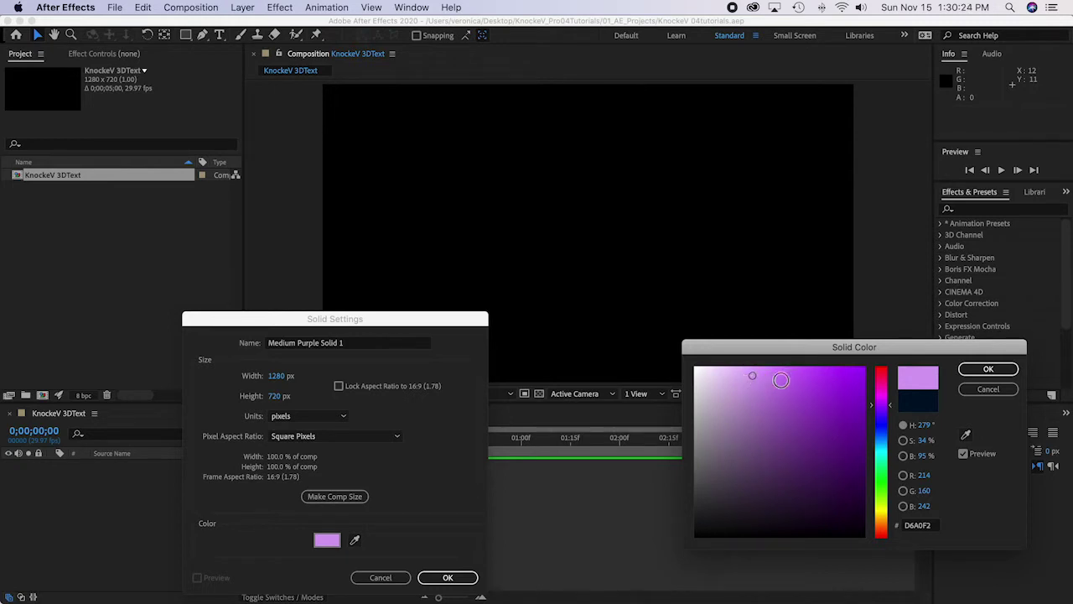
left_click(988, 369)
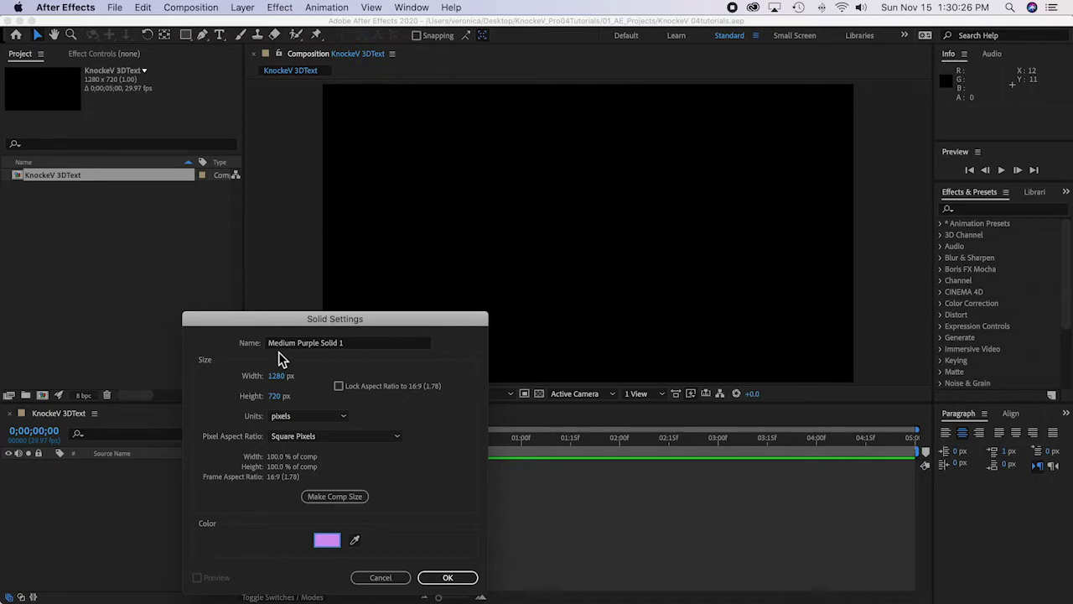
left_click(459, 582)
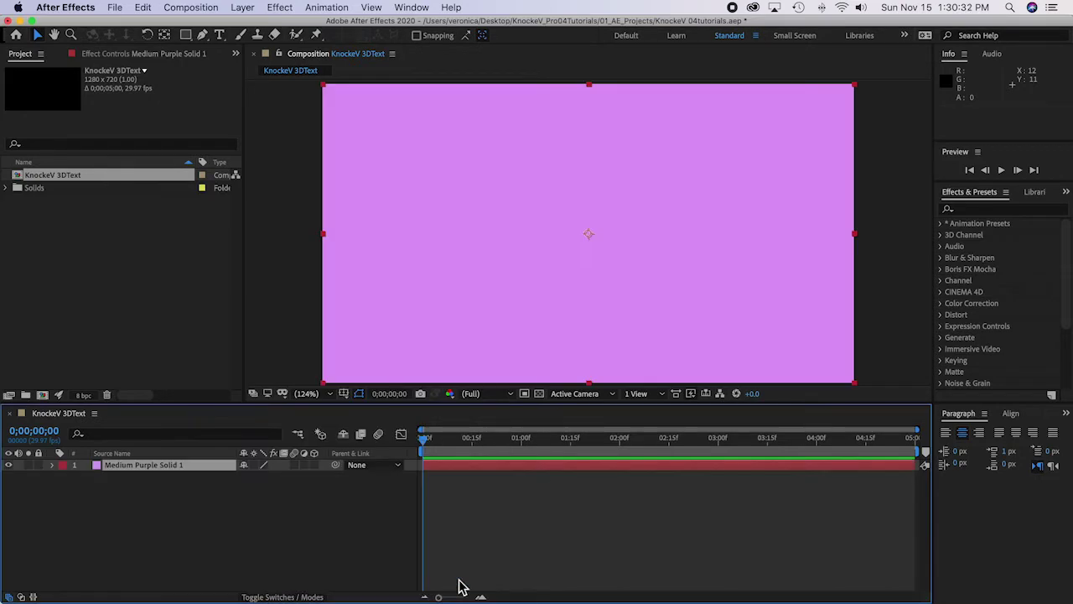
Step: Make the purple solid a 3D layer, saving the project before and after the change
key("cmd+s")
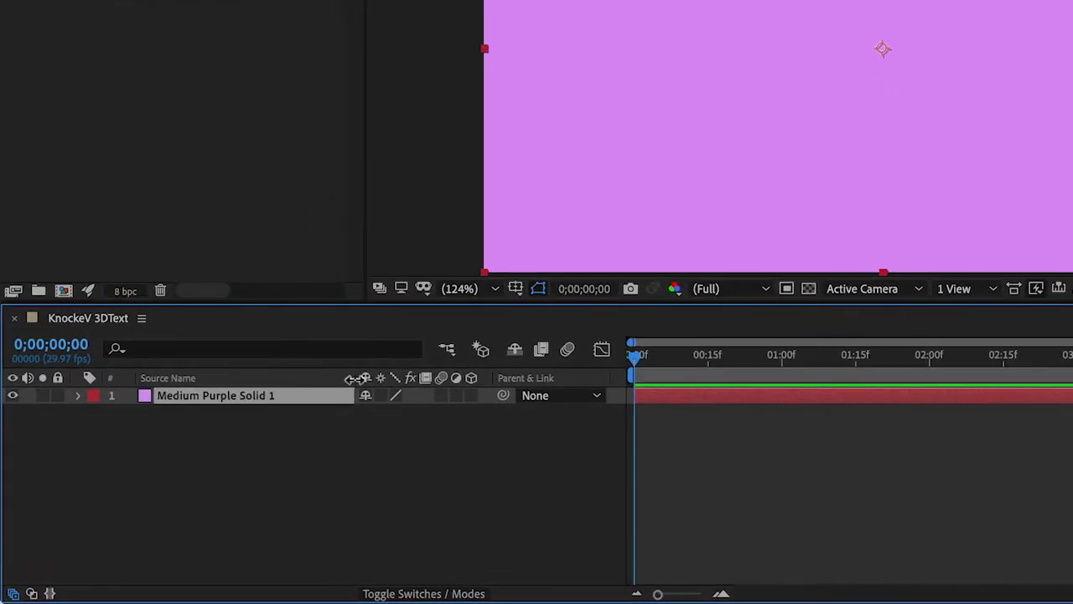
left_click(472, 396)
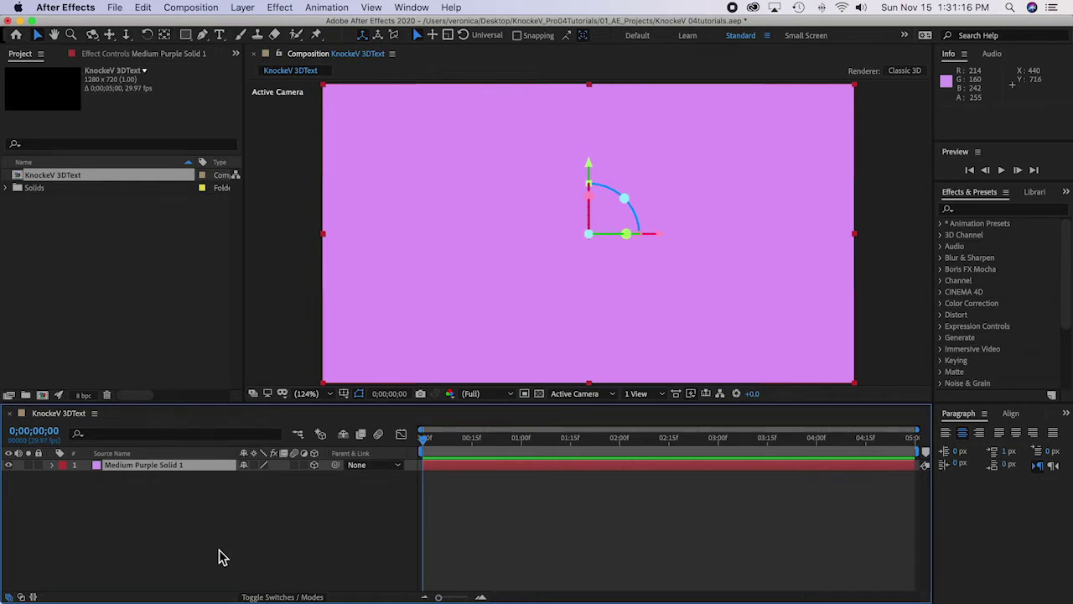
key("super+s")
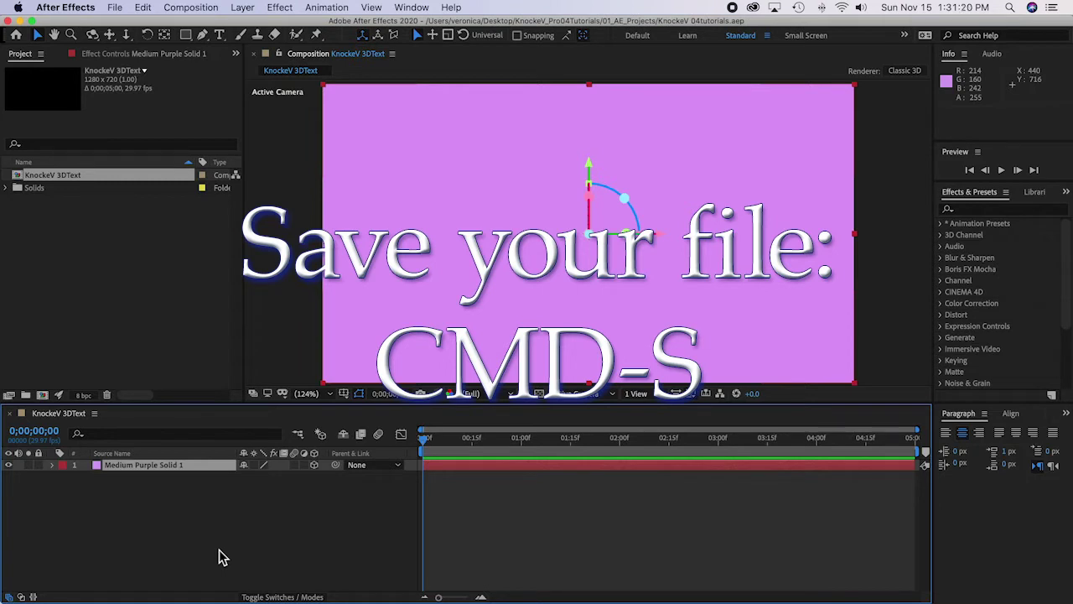
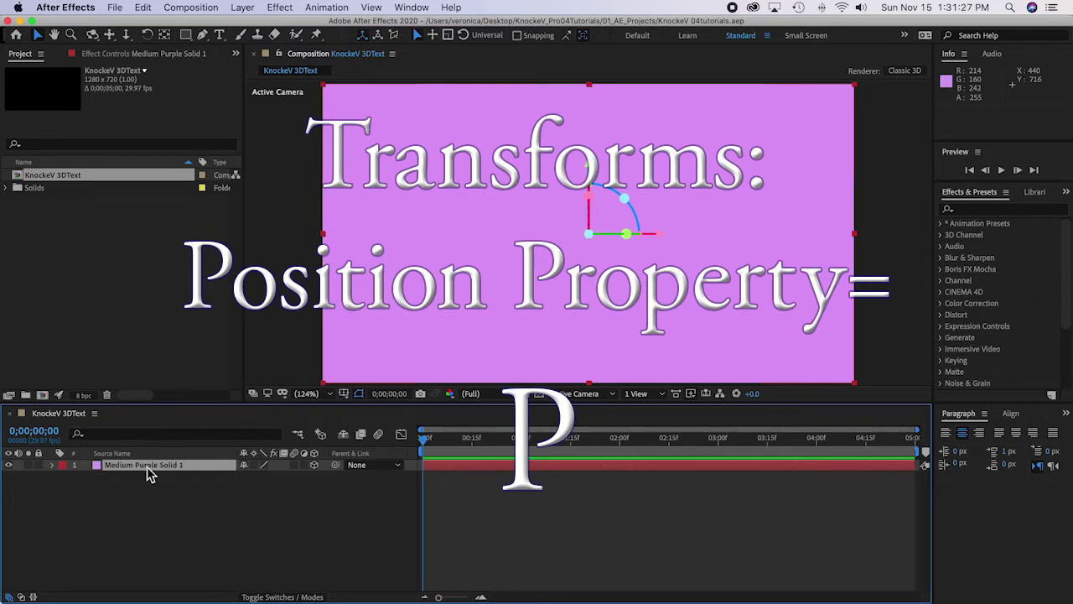
Step: Reveal the purple solid's Position property and set its Z position to 100
key("p")
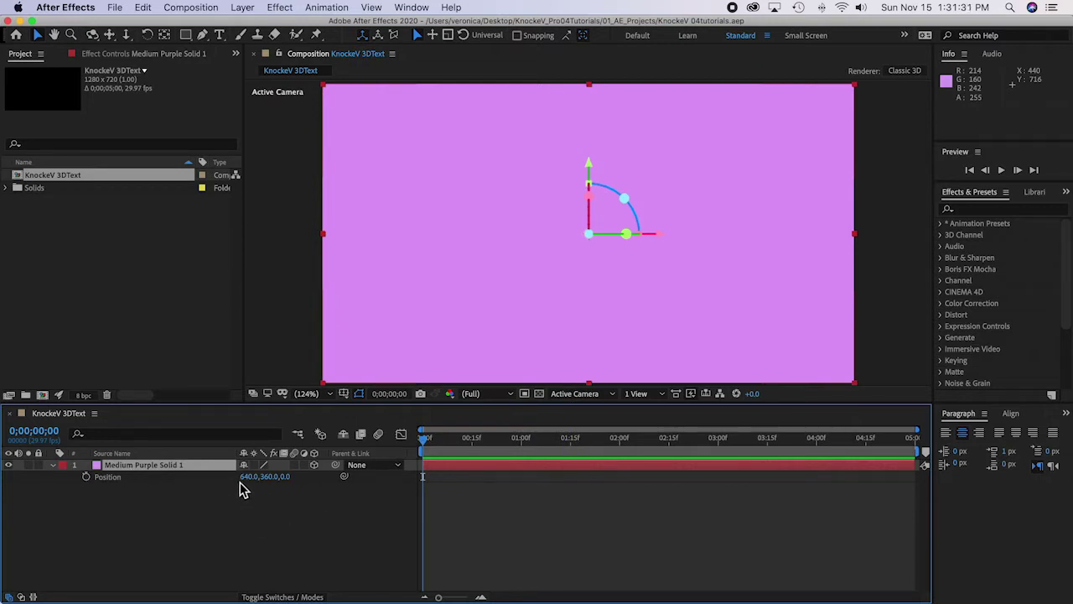
left_click(285, 477)
type("100")
left_click(305, 520)
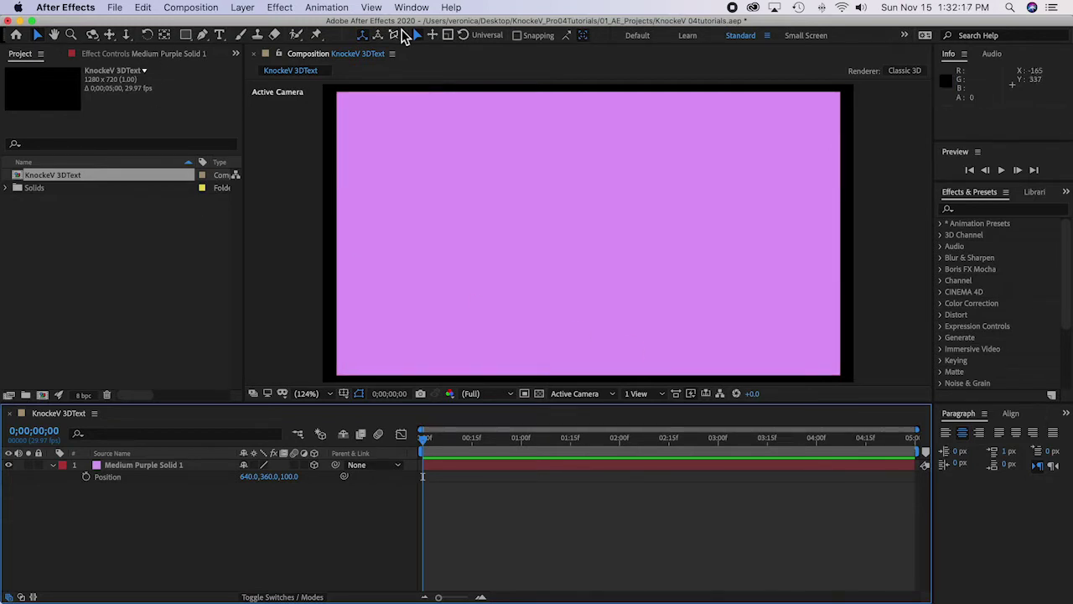
Step: Show the rulers around the composition view and save the project
left_click(373, 12)
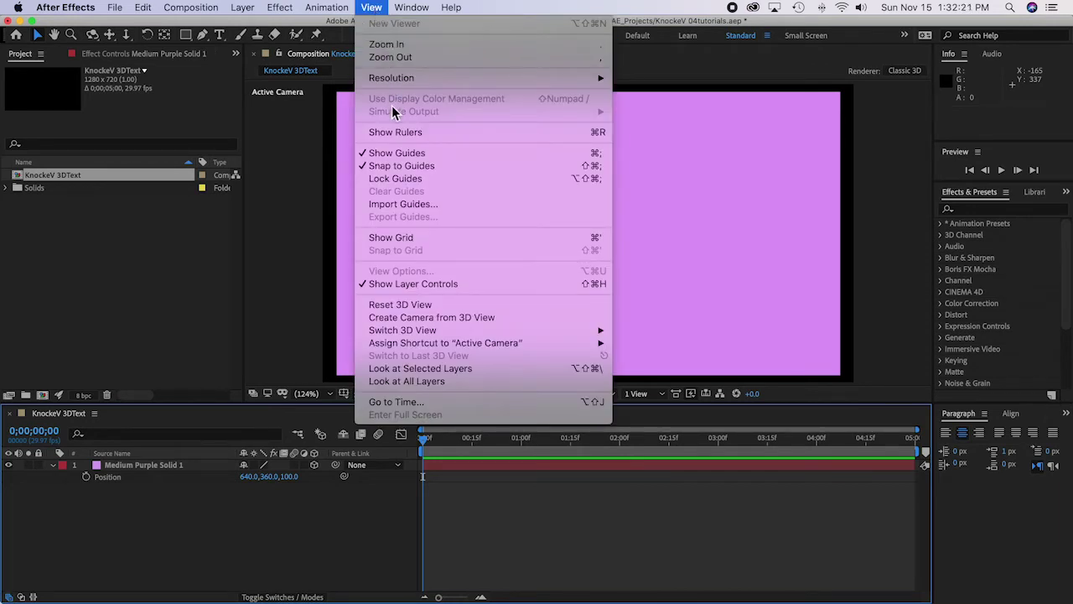
left_click(391, 135)
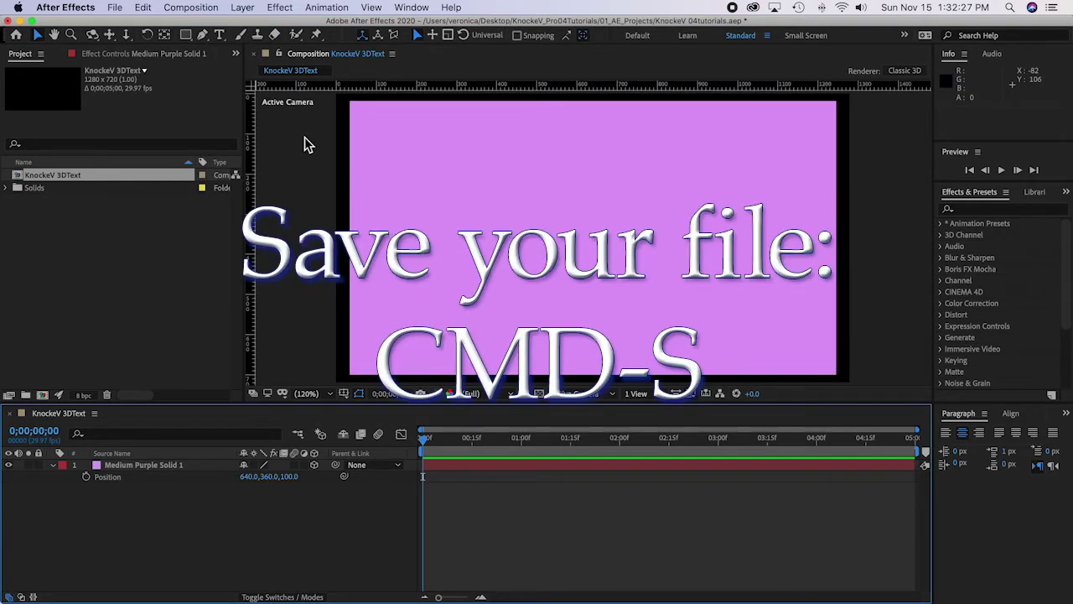
key("super+s")
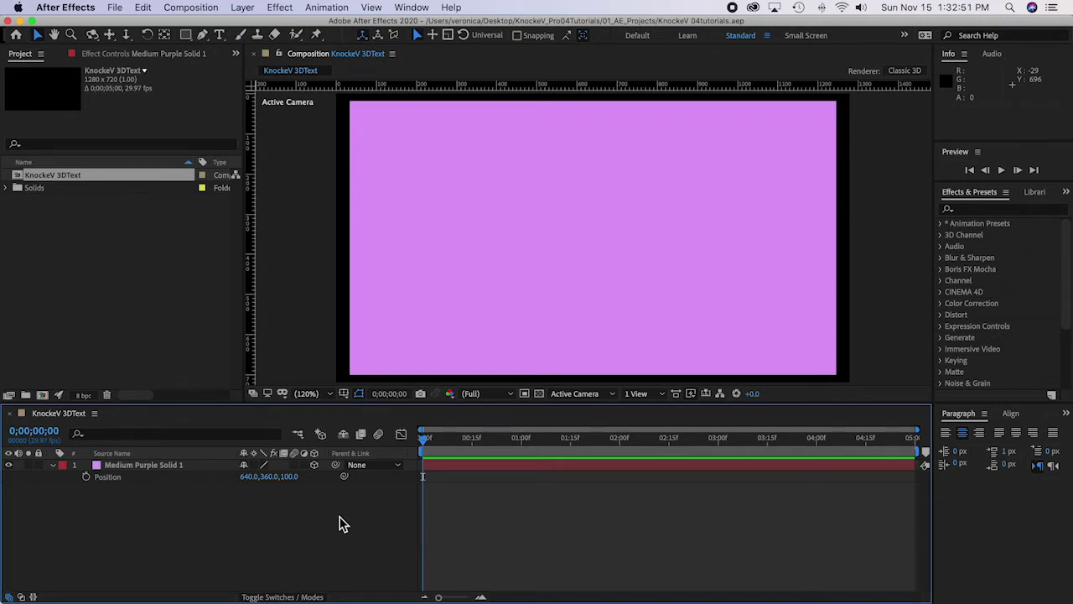
Step: Start importing a file into the project and browse to the 04_Layered_psd_ai folder inside the Pro04Tutorials folder
scroll(159, 267, "right", 2)
right_click(85, 258)
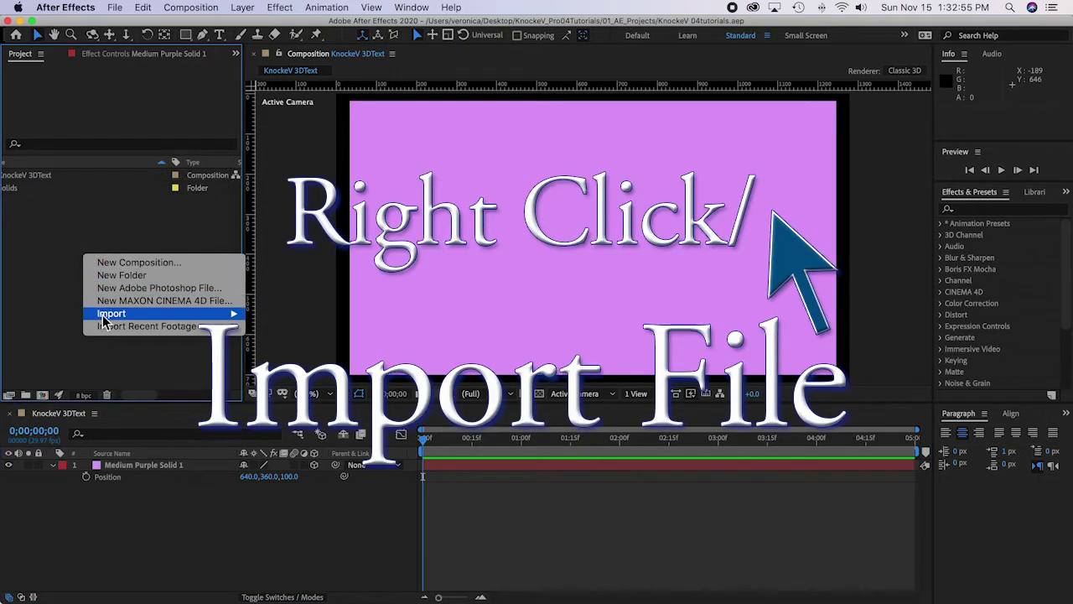
mouse_move(103, 322)
left_click(262, 316)
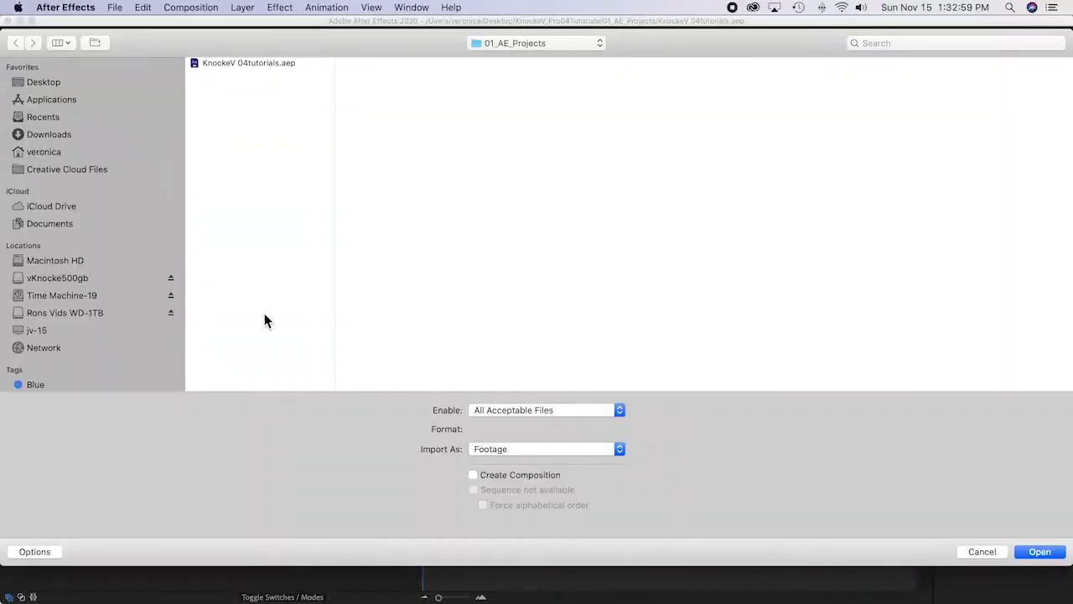
left_click(539, 42)
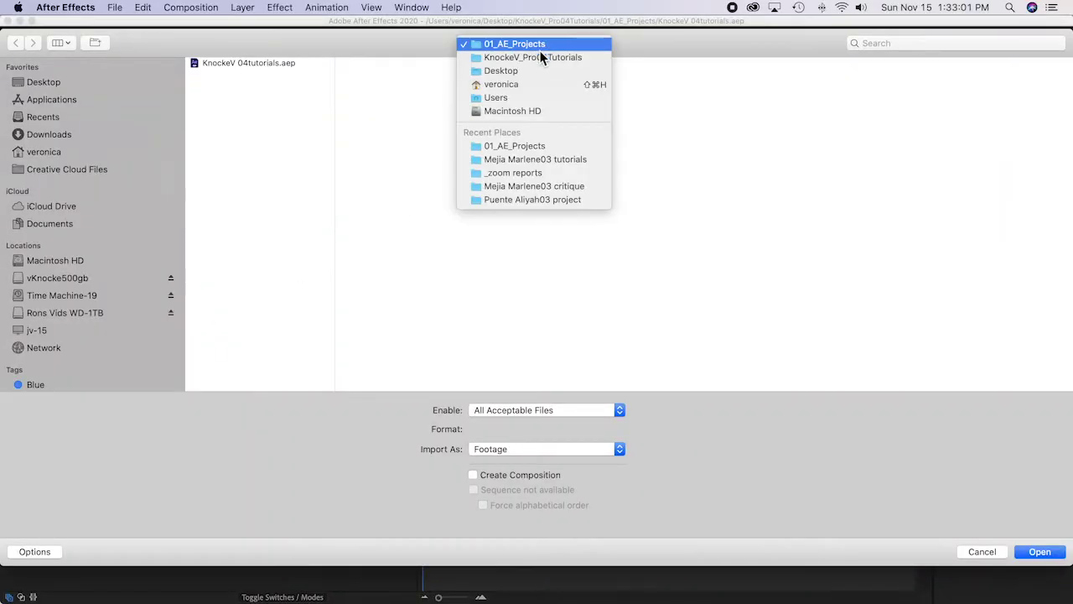
left_click(541, 54)
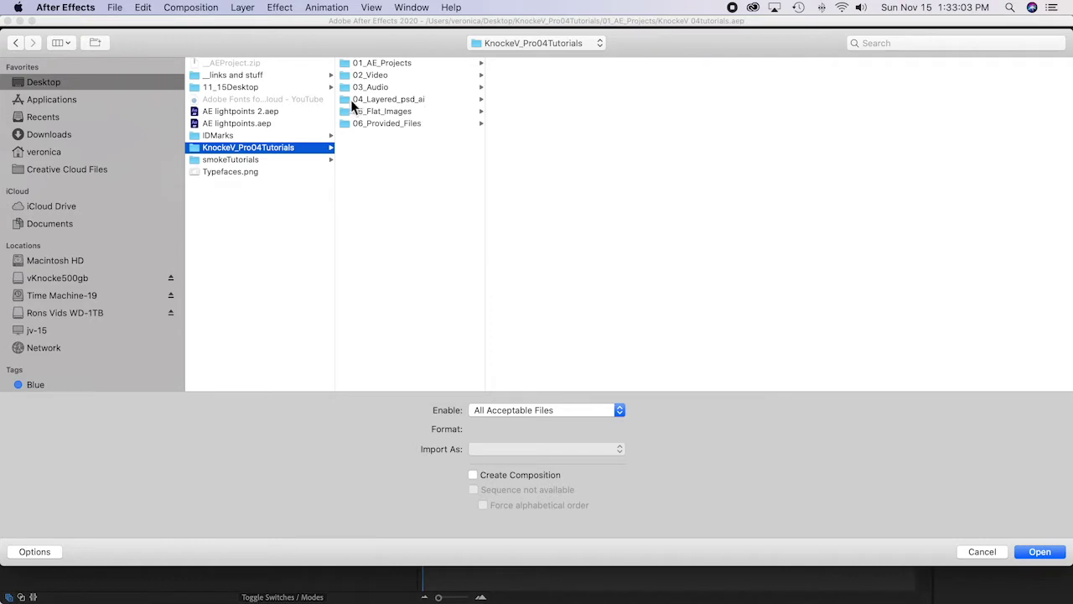
left_click(380, 100)
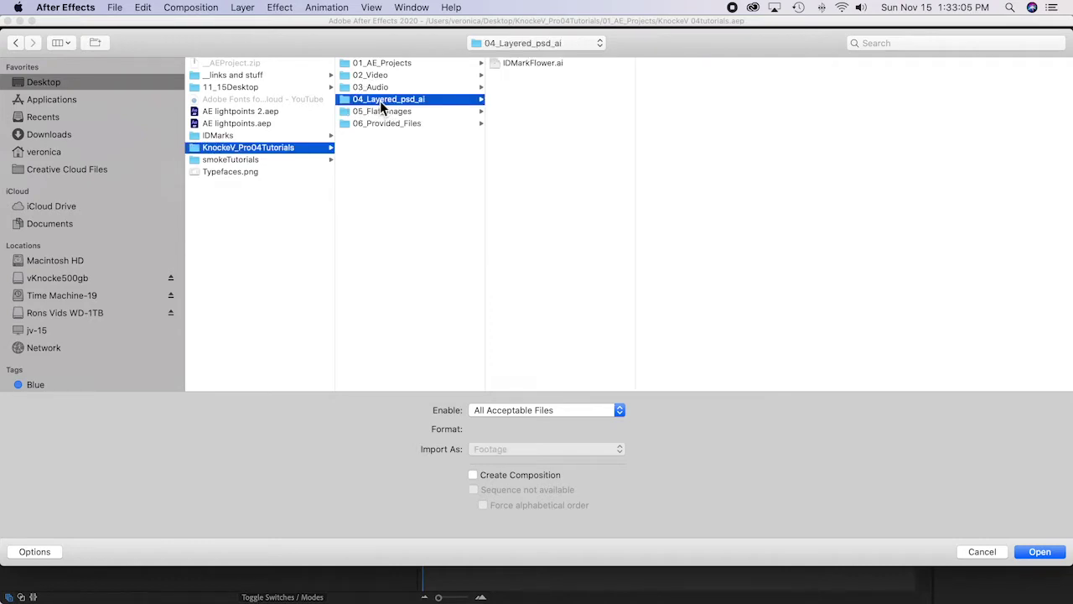
Step: Import IDMarkFlower.ai as footage with merged layers
left_click(533, 63)
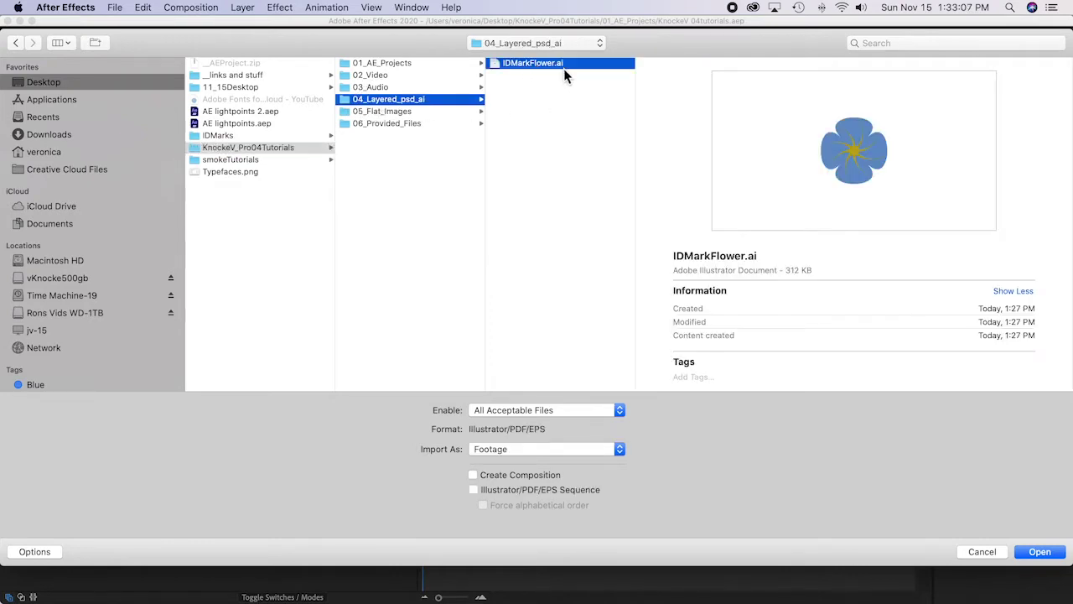
mouse_move(842, 152)
left_click(1039, 551)
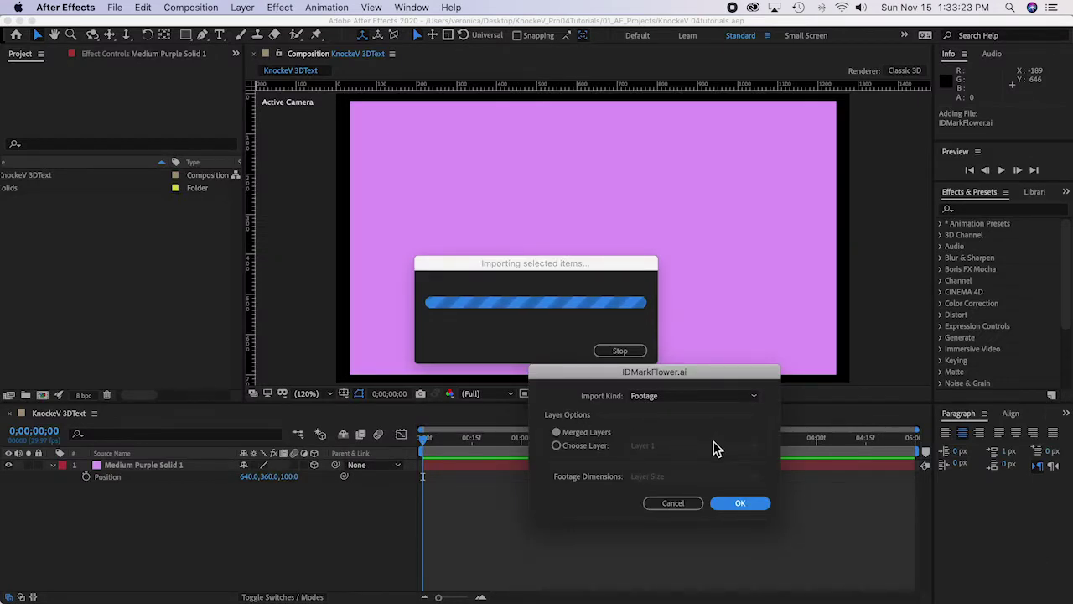
left_click(759, 510)
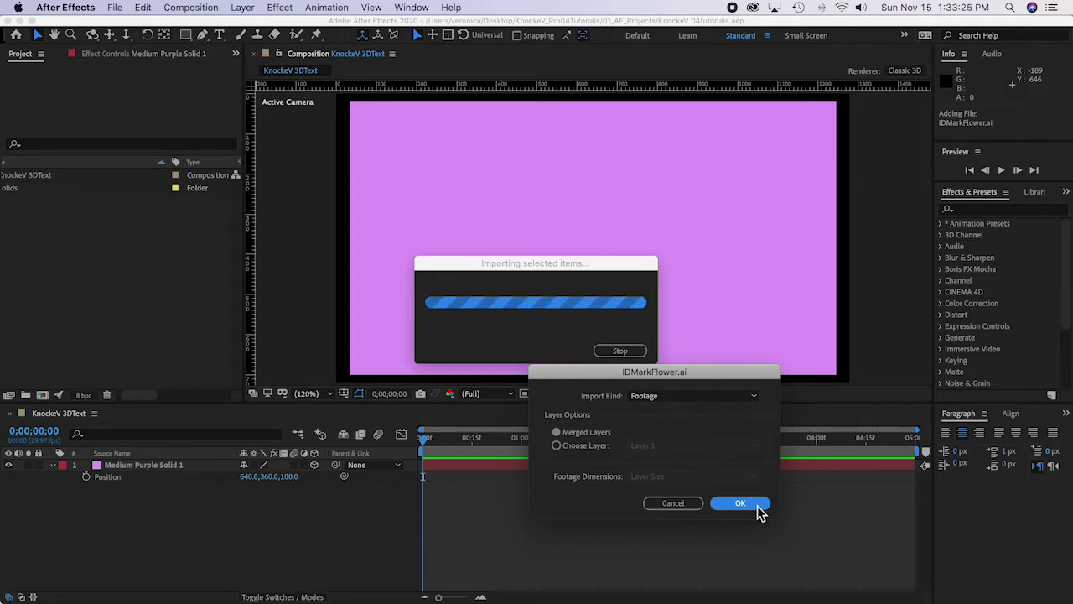
scroll(177, 331, "left", 2)
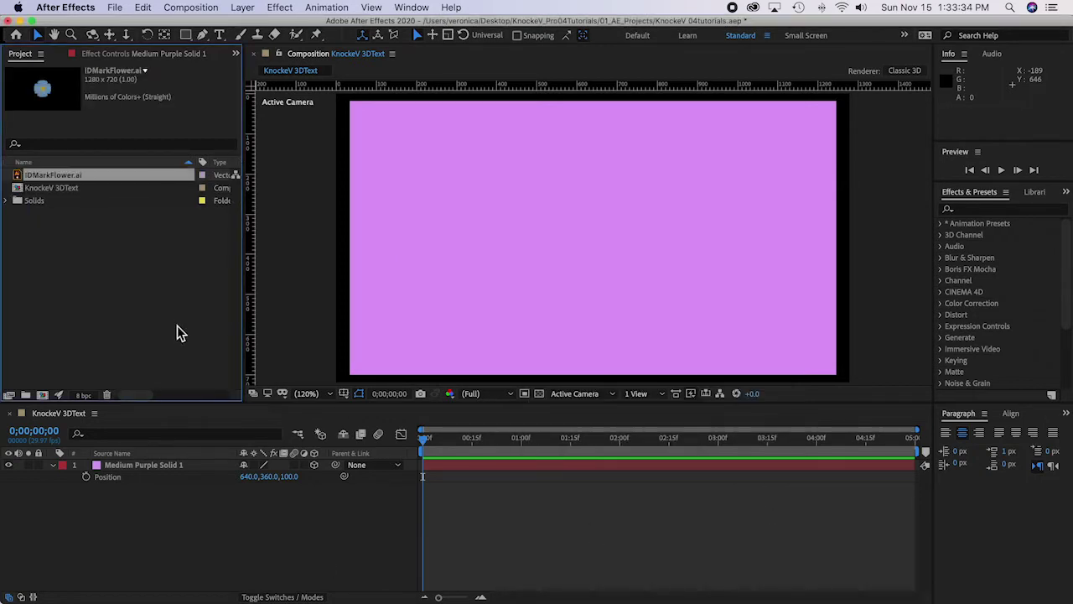
Step: Add IDMarkFlower.ai to the composition's timeline above the purple solid
left_click_drag(18, 178, 88, 466)
left_click_drag(57, 179, 118, 466)
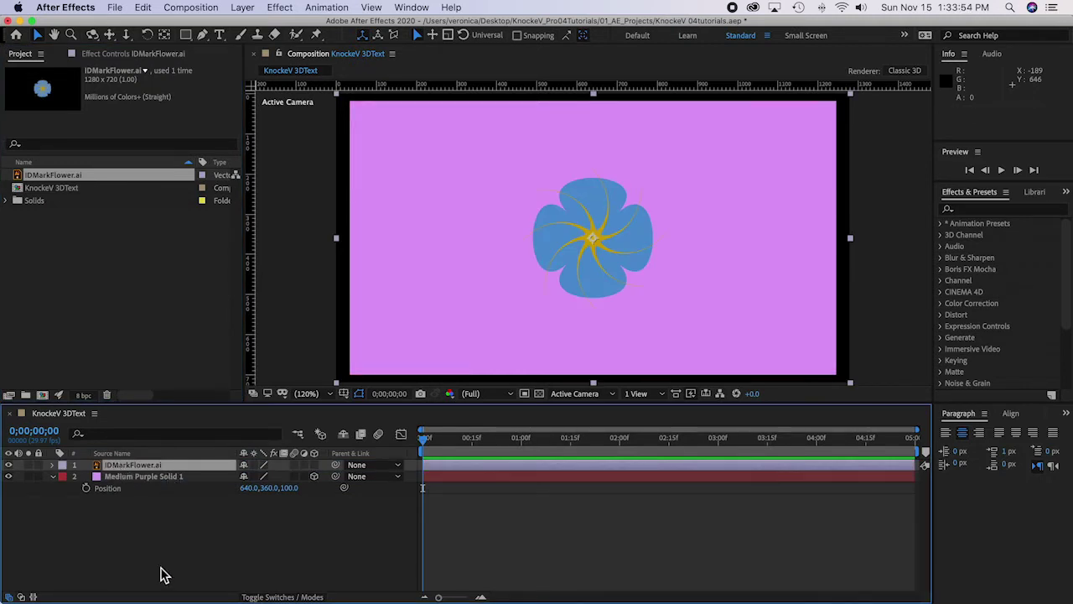
Step: Create shapes from the IDMarkFlower.ai vector layer and hide the shy original layer in the timeline
right_click(102, 465)
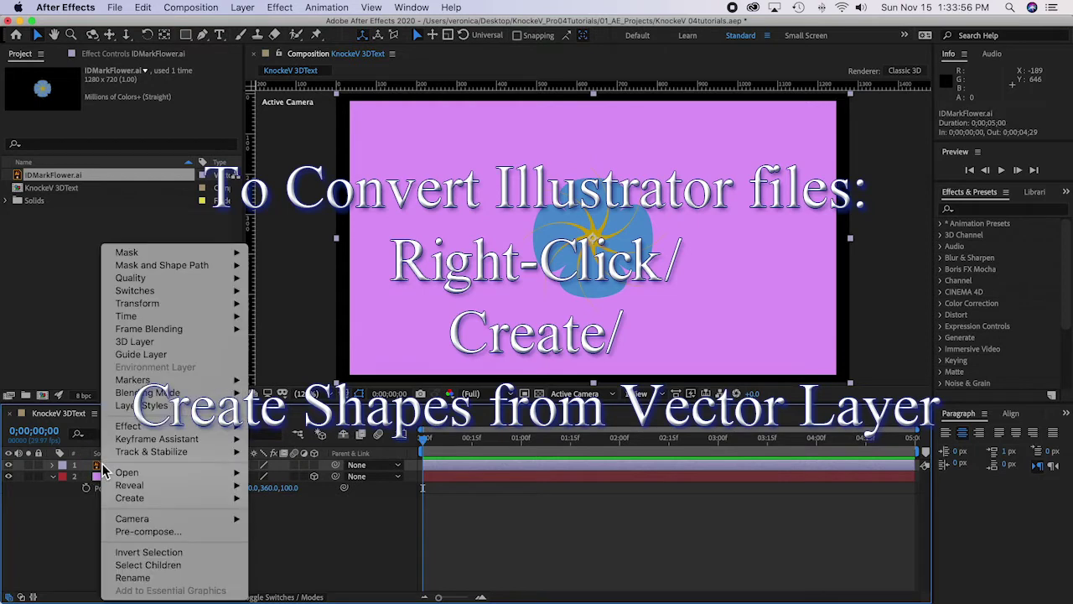
mouse_move(130, 497)
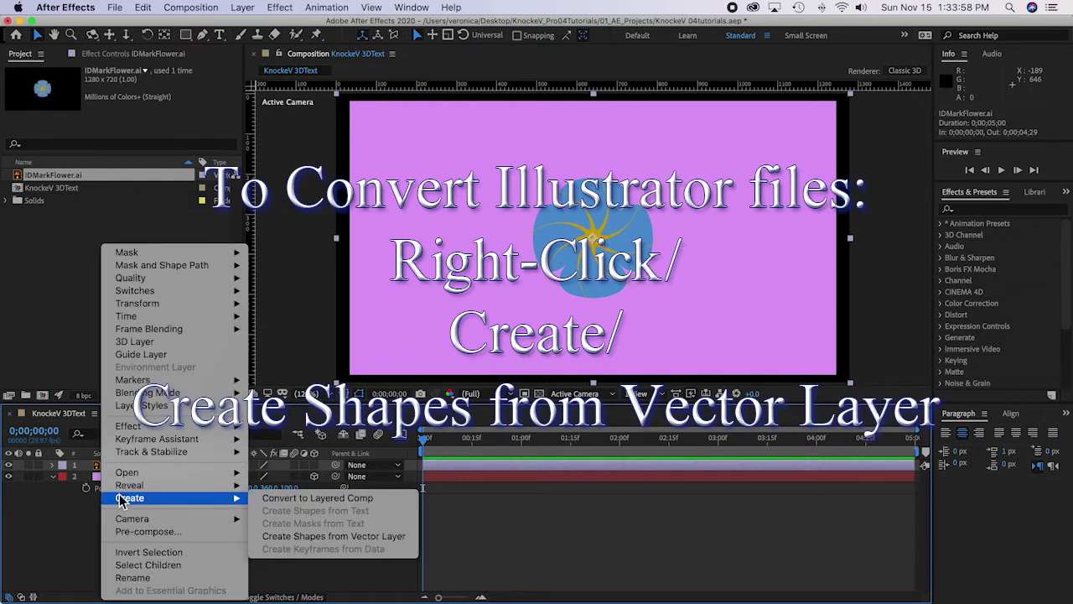
left_click(391, 537)
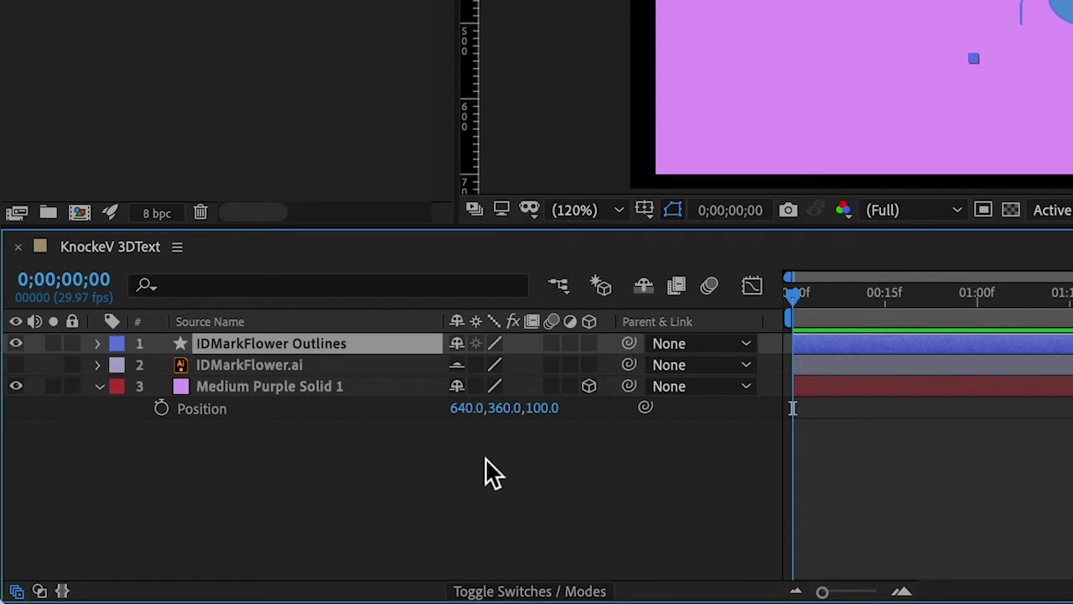
left_click(643, 284)
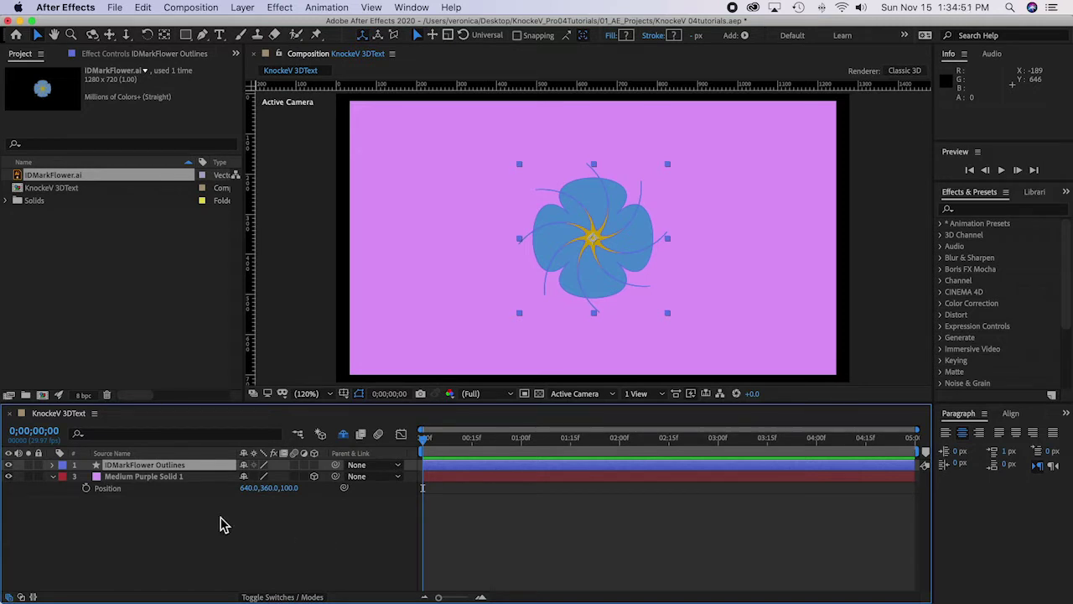
Step: Make the IDMarkFlower Outlines layer 3D and set its X position to 210
key("p")
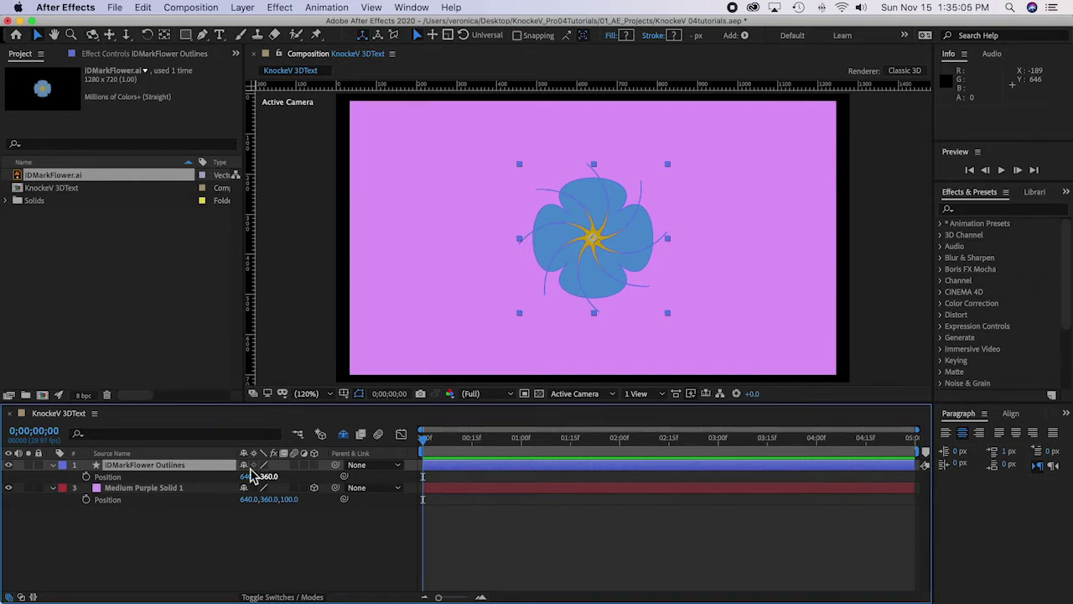
left_click(315, 464)
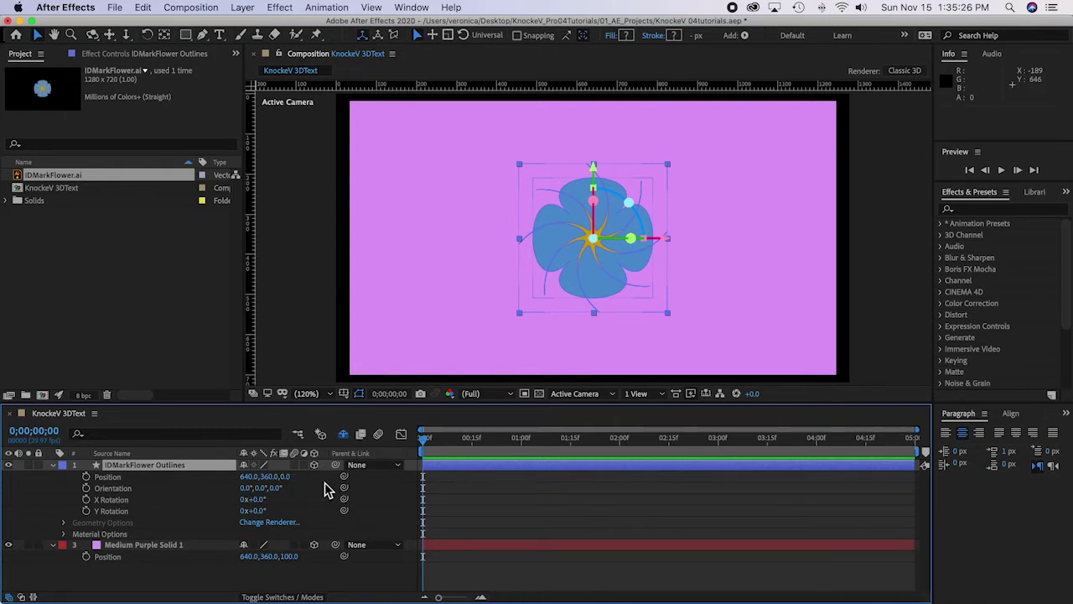
left_click(248, 477)
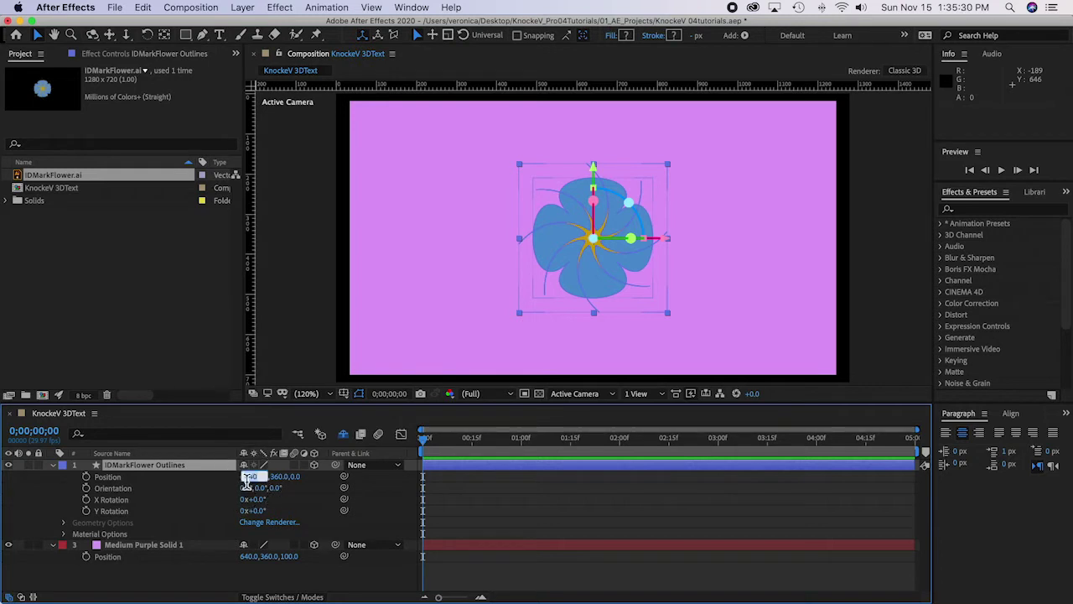
type("210")
left_click(280, 487)
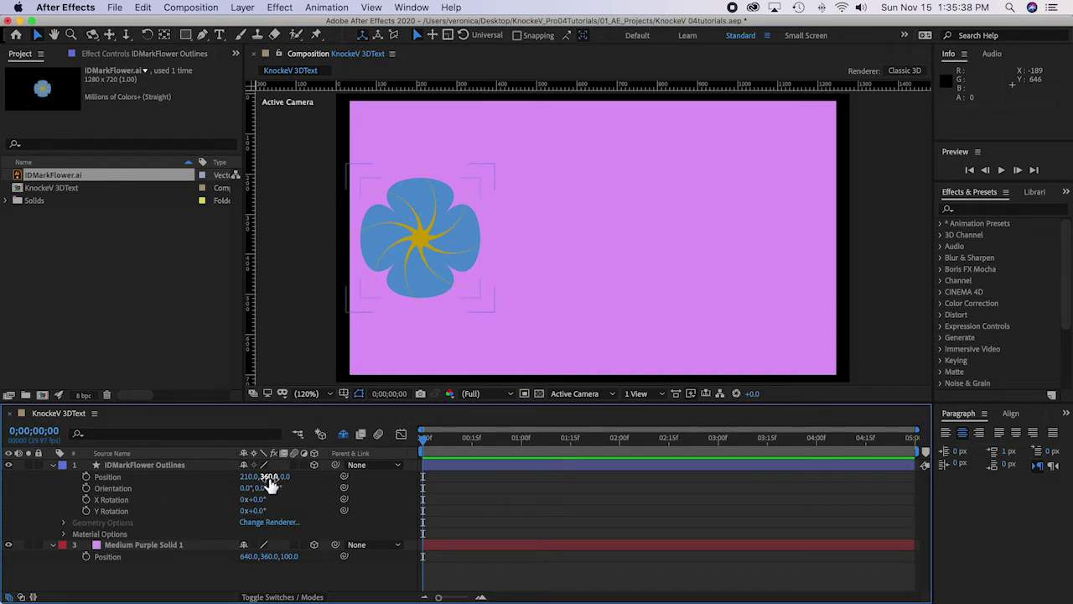
Step: Set the IDMarkFlower Outlines layer's Y position to 185 and its Z position to 20
left_click(268, 478)
type("185")
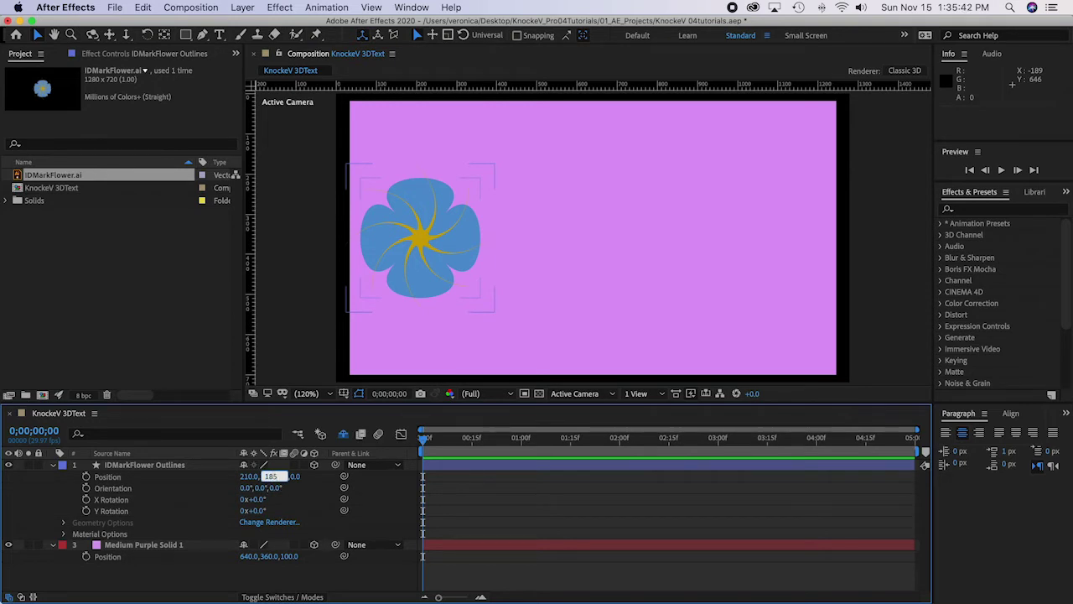
key("Return")
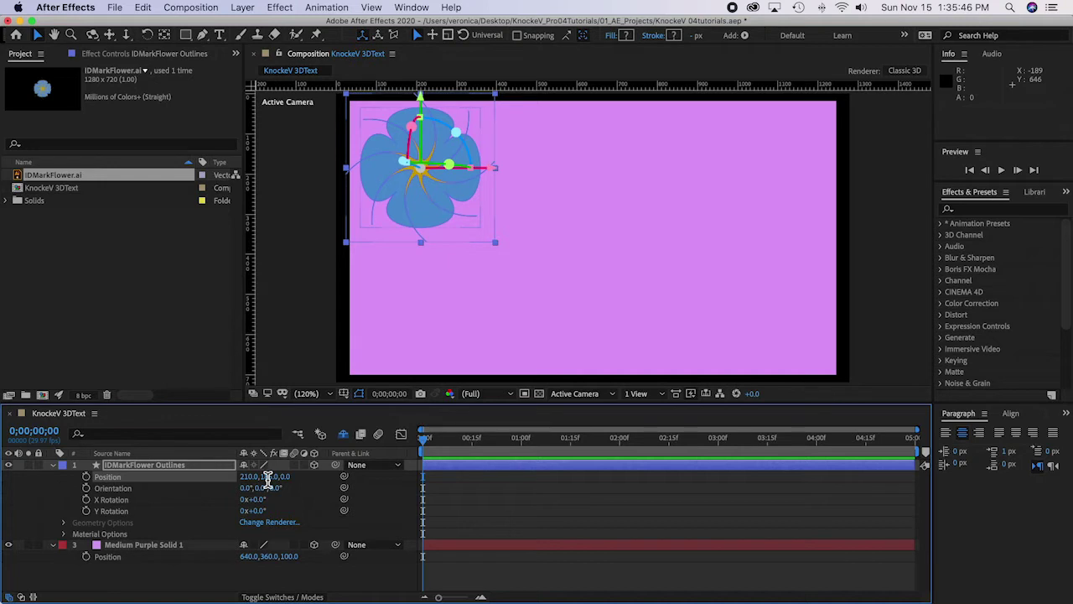
left_click(286, 476)
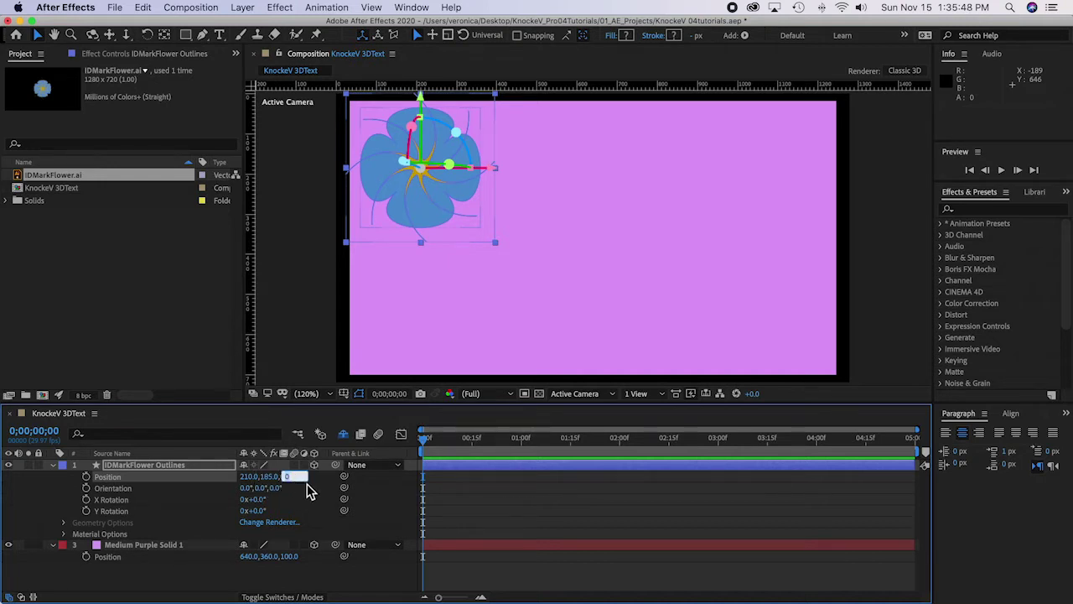
type("20")
key("Return")
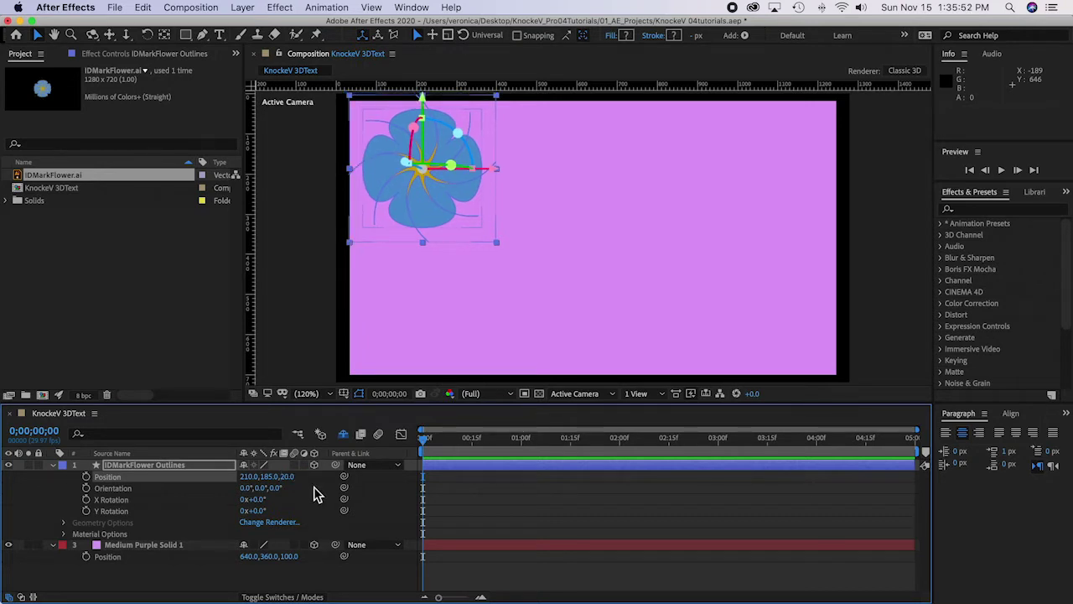
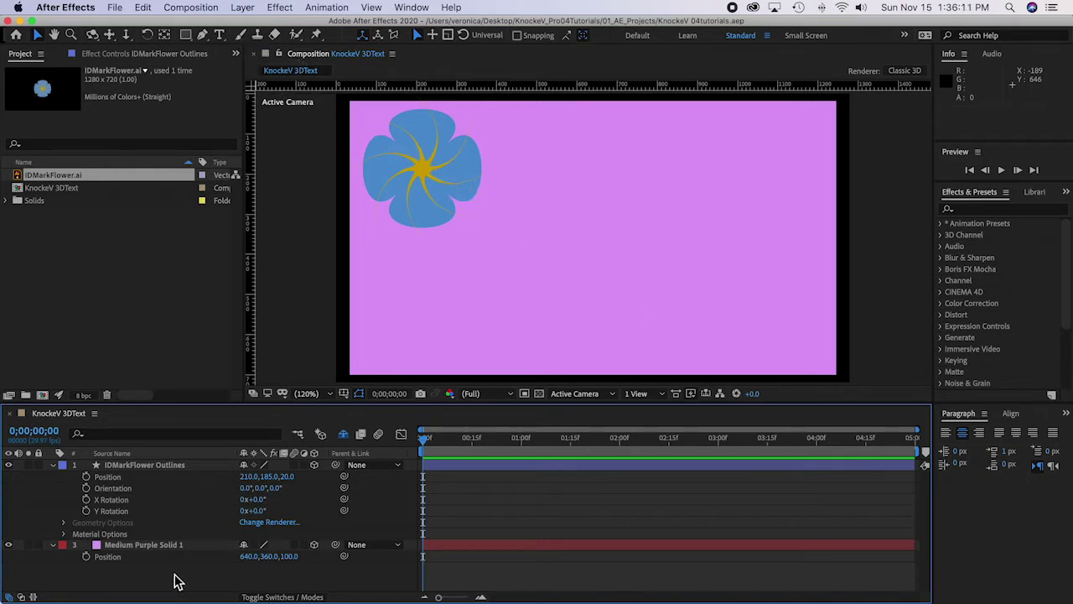
Step: Create a horizontal text layer in the composition containing the designer's full name
double_click(220, 36)
type("Vero")
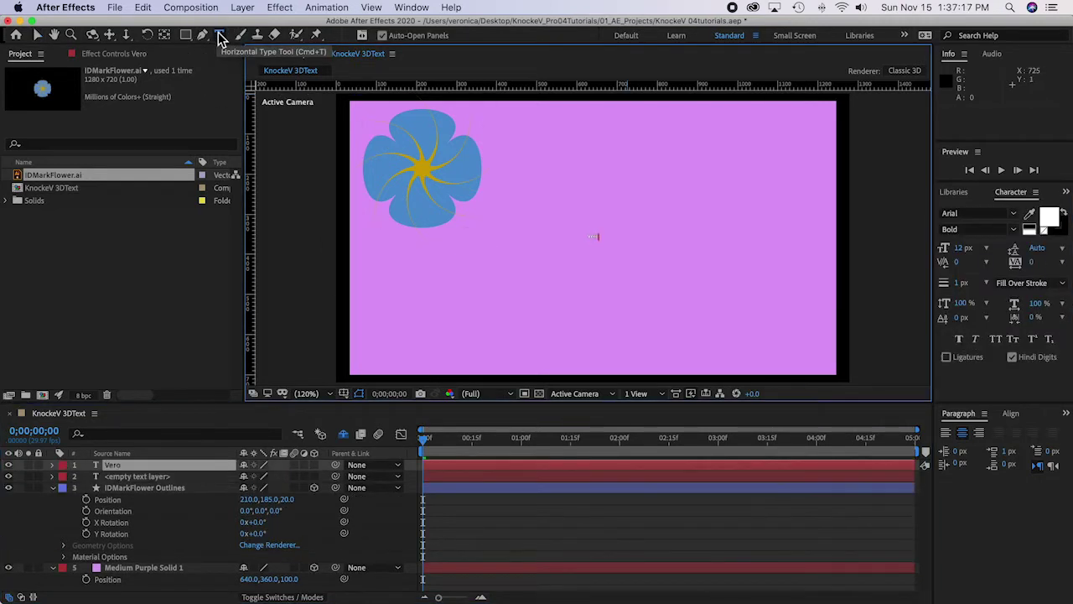
type("nica")
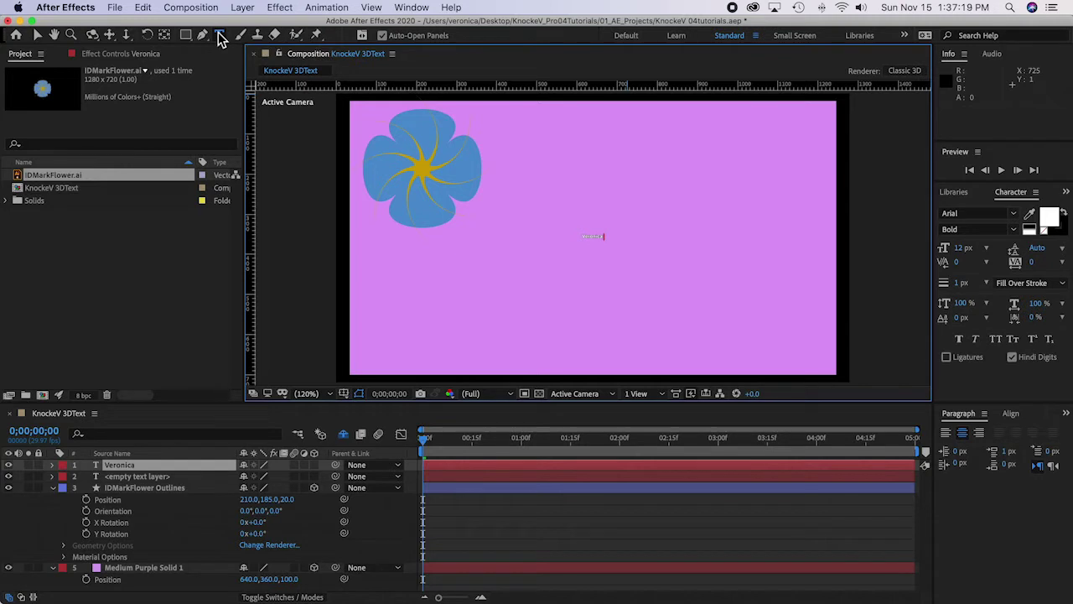
type(" D. Knocke")
Step: Set the whole name text's font size to 100 px with centered paragraph alignment
triple_click(596, 238)
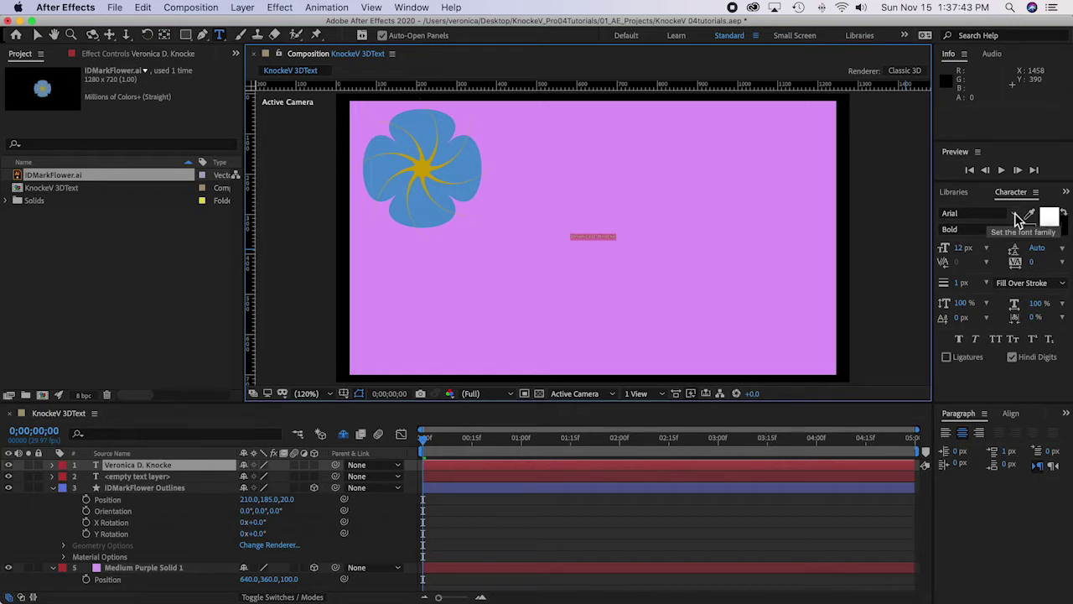
left_click(963, 250)
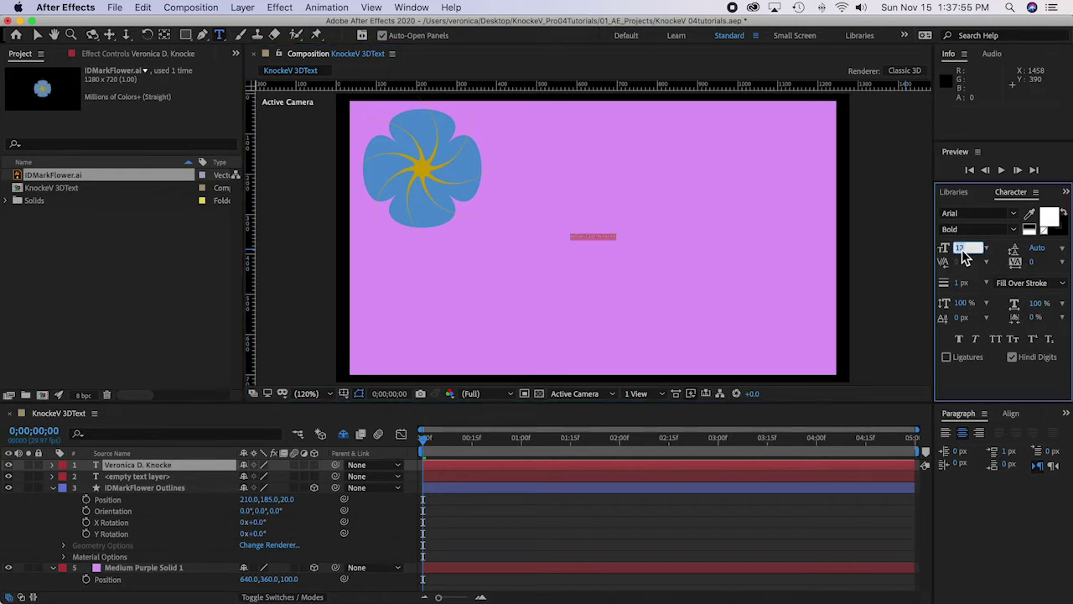
type("100")
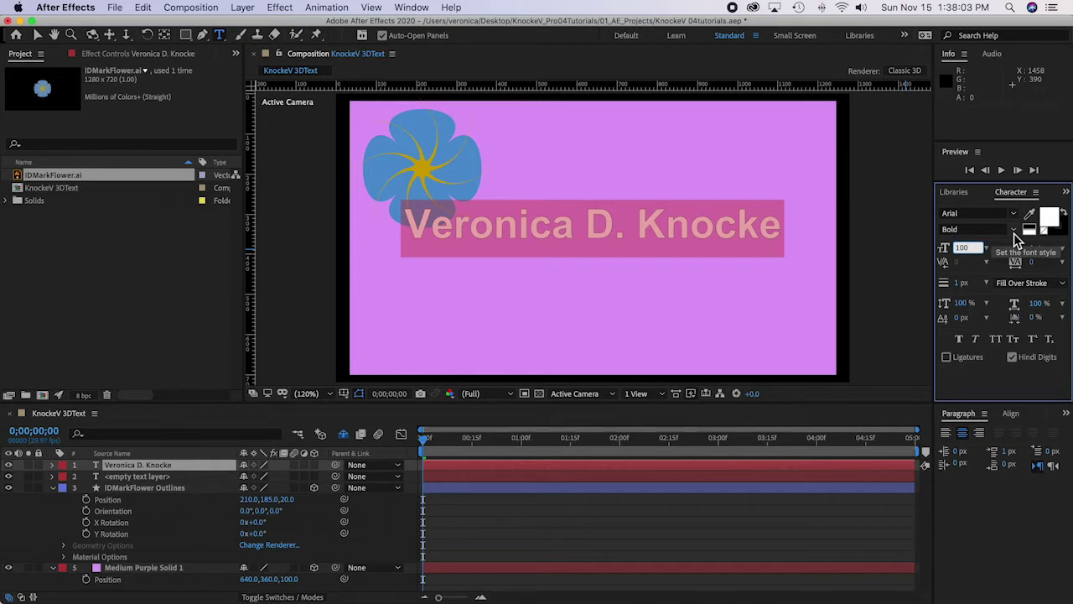
left_click(962, 433)
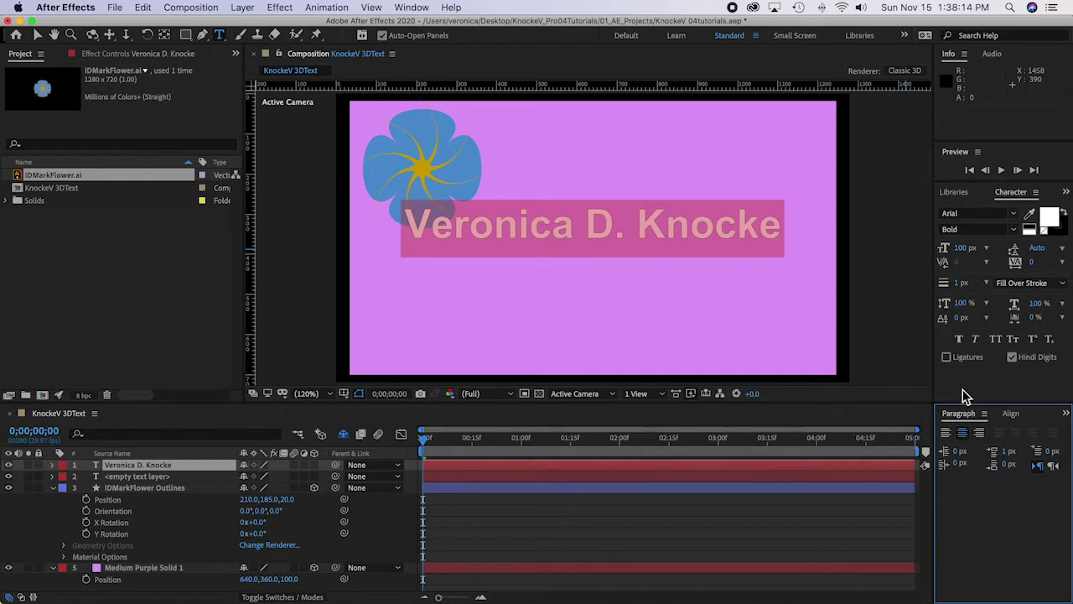
Step: Align the name text layer to the composition's center, both horizontally and vertically
left_click(413, 8)
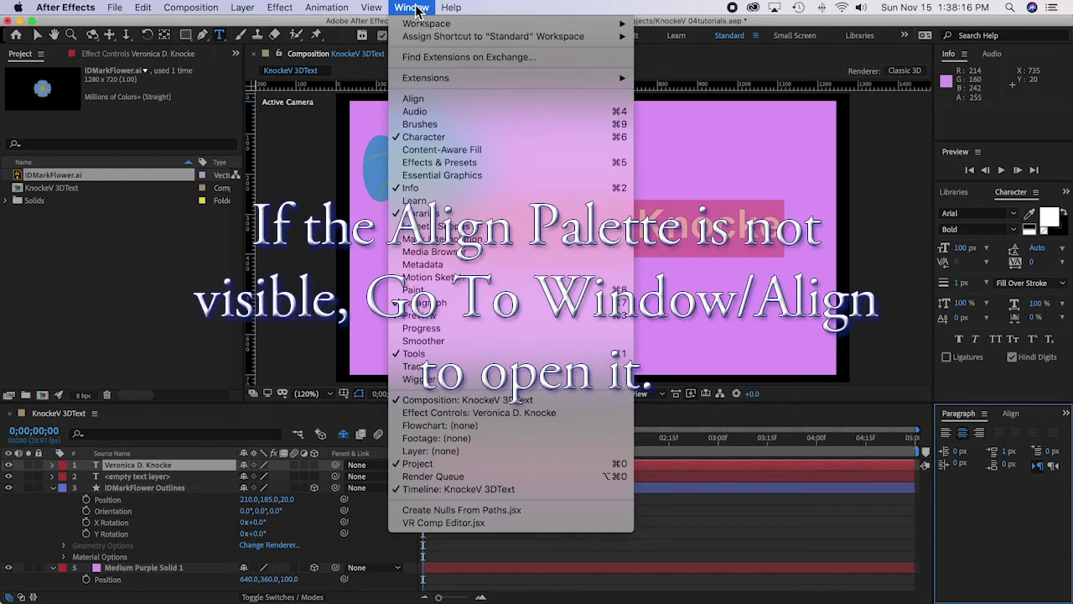
left_click(413, 101)
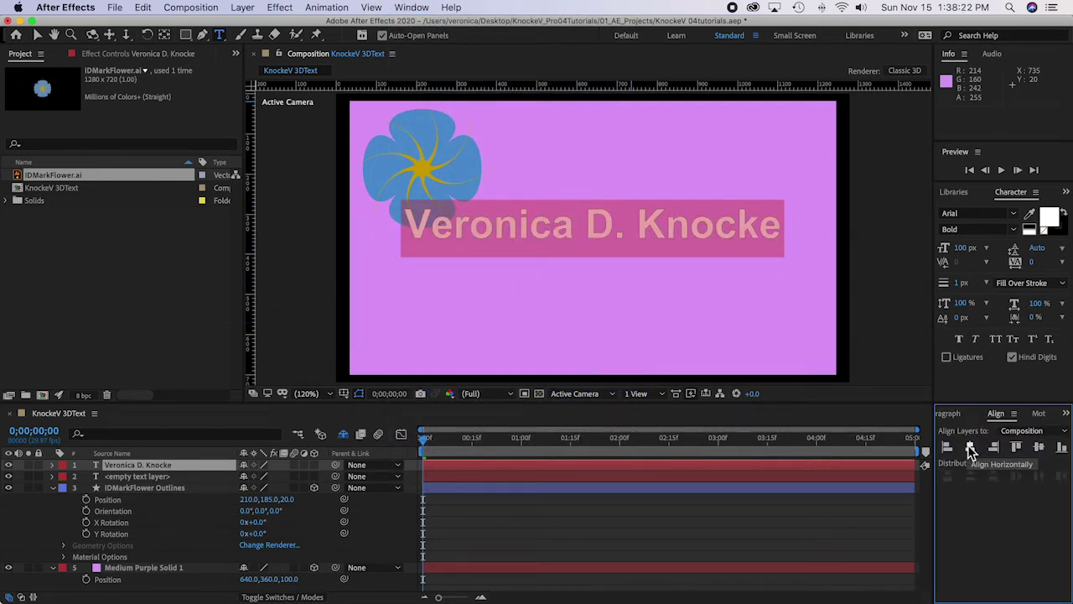
left_click(970, 448)
left_click(1039, 448)
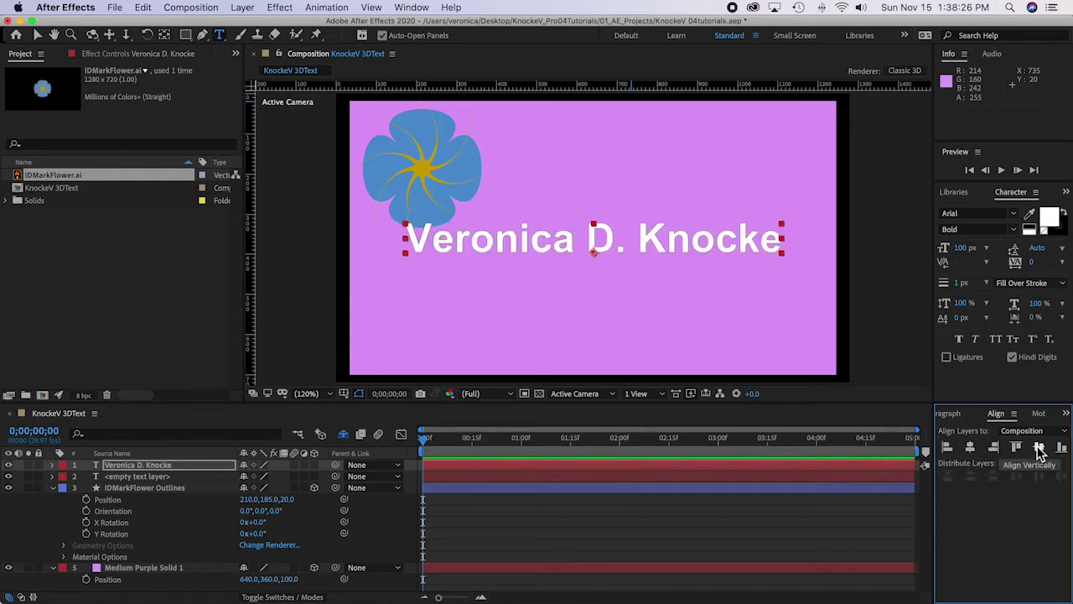
left_click(684, 414)
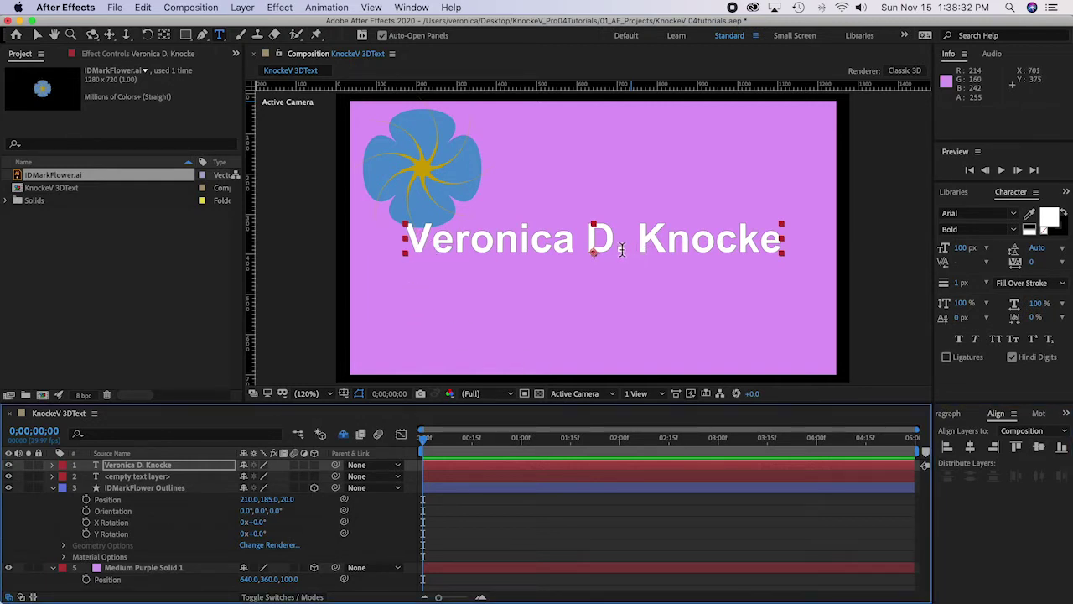
Step: Kern the name text to -40 between its first two letters and -20 between its last two letters
left_click(433, 244)
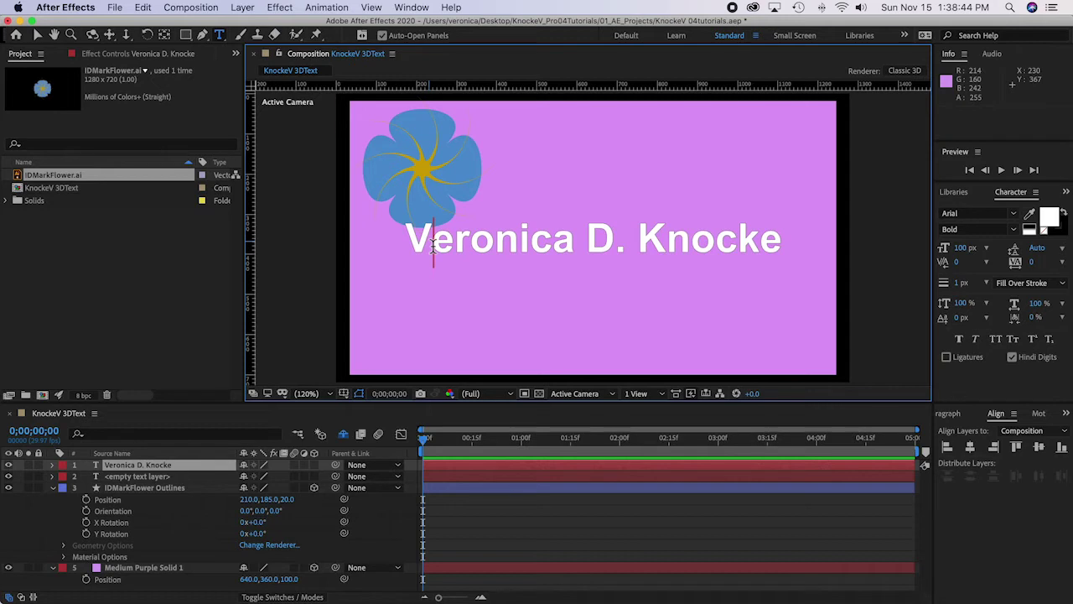
key("alt+Left")
key("alt+Left")
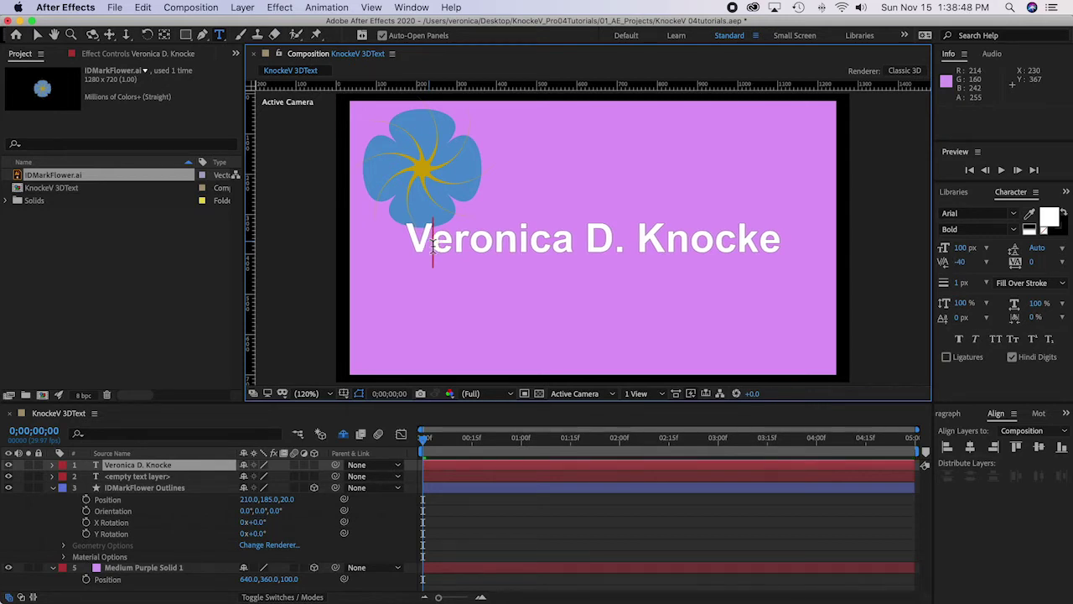
key("alt+slash")
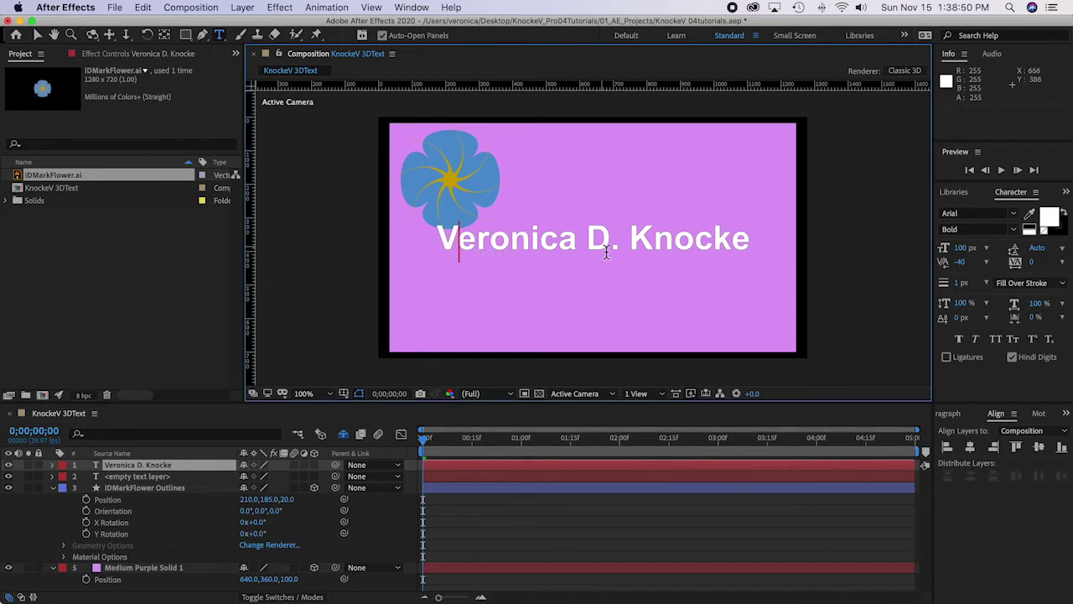
left_click(734, 242)
key("alt+Left")
key("super+minus")
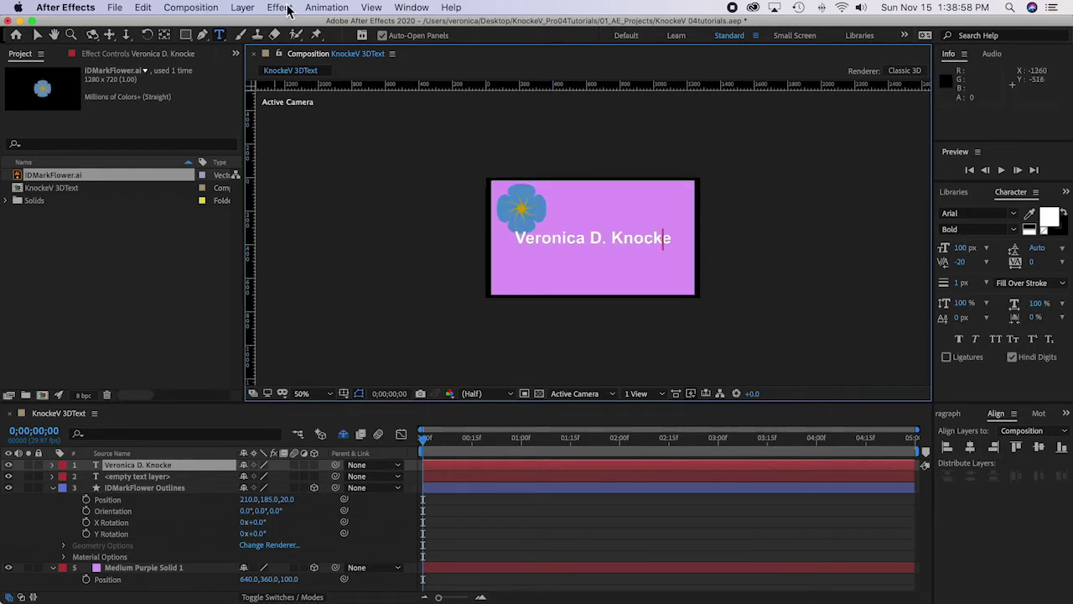
Step: Fit the composition to the viewer and save the project
left_click(371, 8)
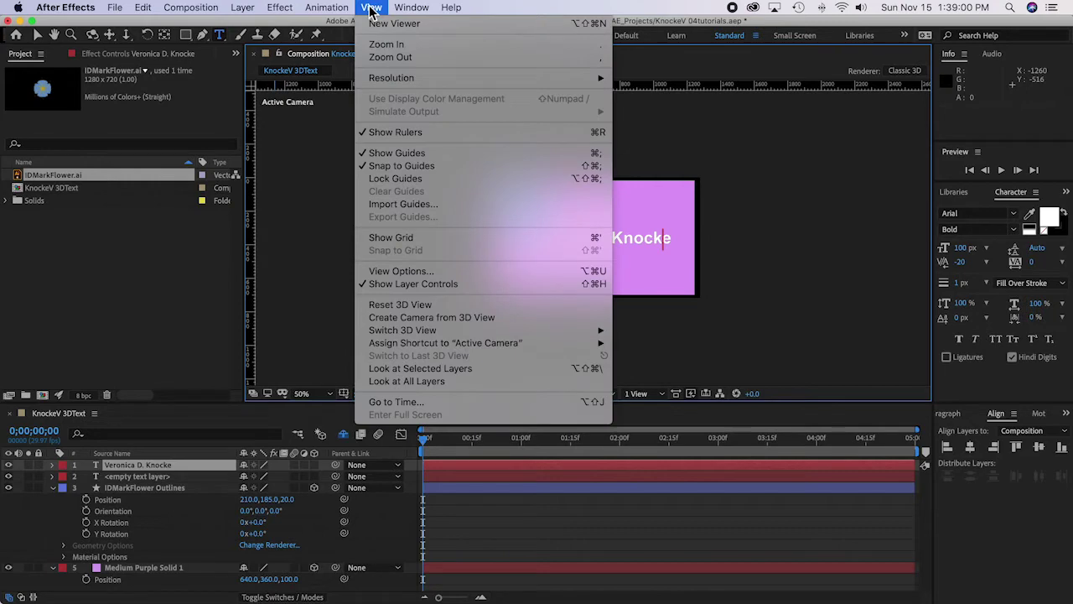
mouse_move(327, 8)
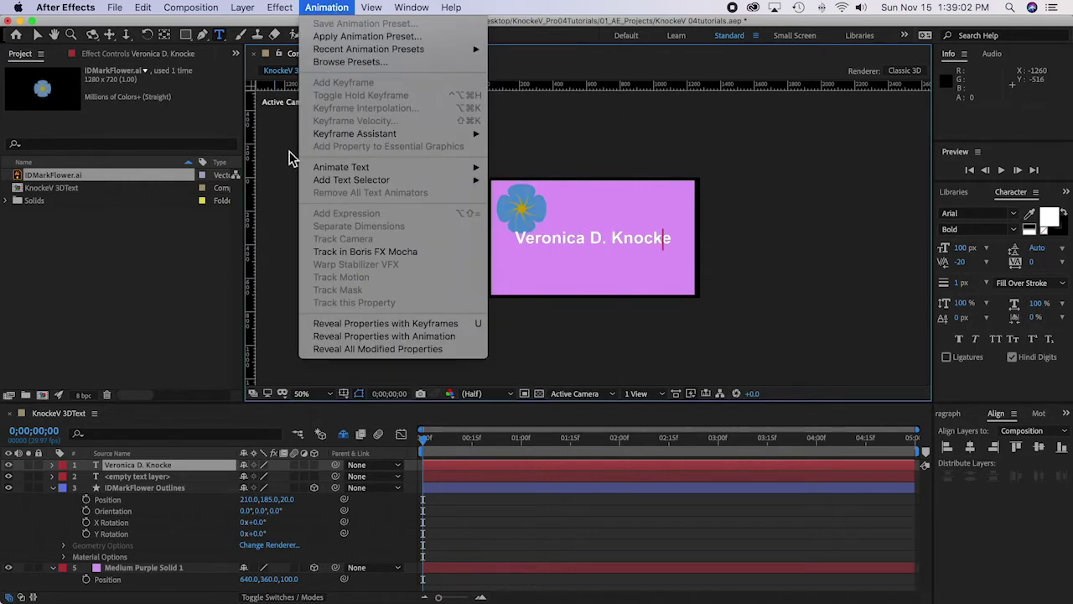
left_click(324, 391)
left_click(325, 396)
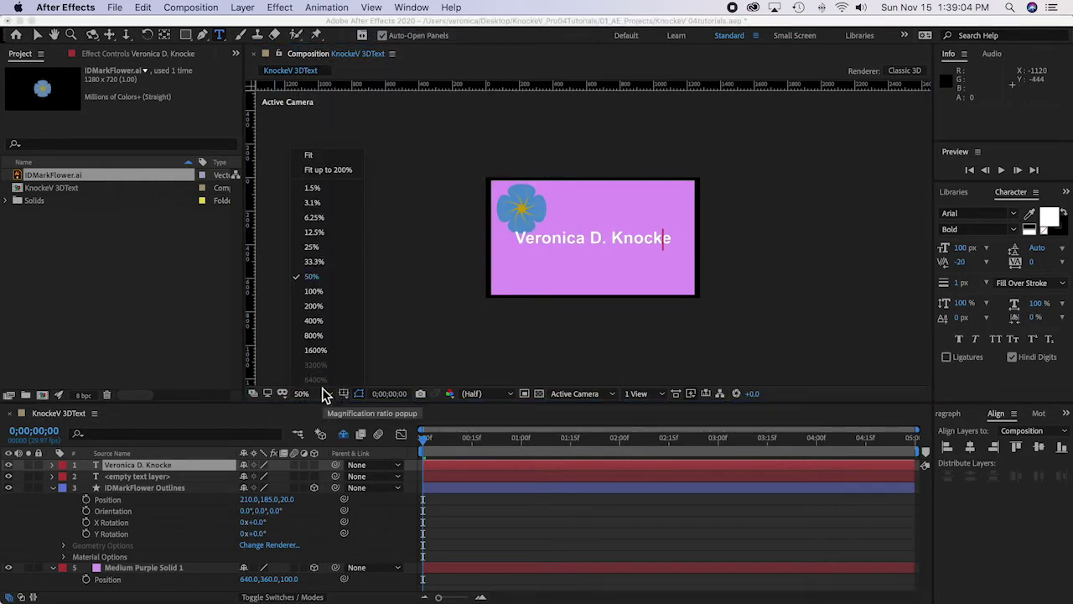
left_click(308, 157)
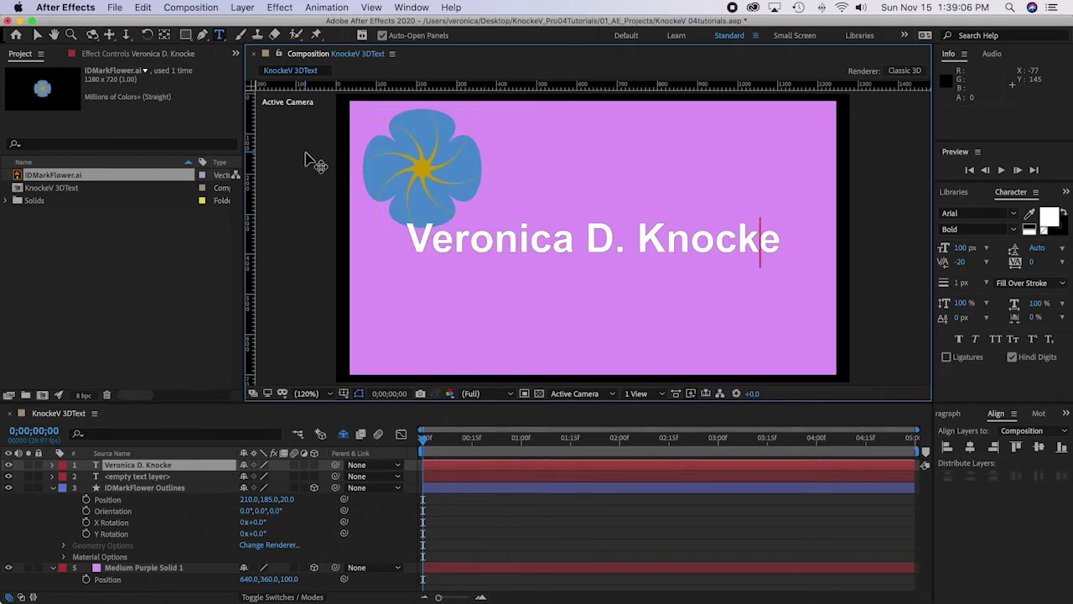
key("super+s")
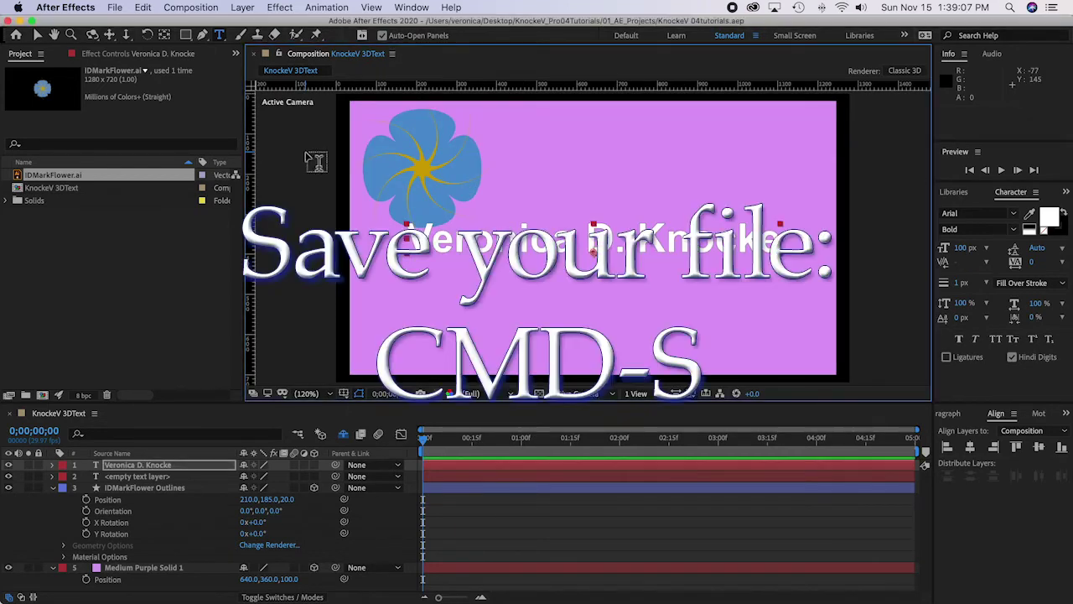
Step: Make the name text layer 3D and reveal its Position property in the timeline
left_click(39, 38)
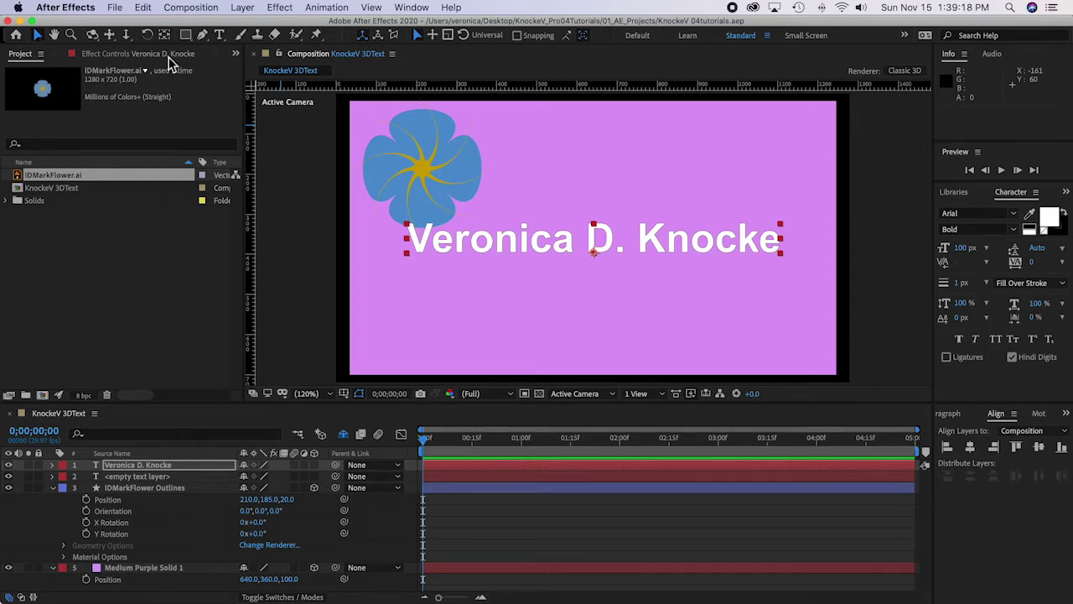
left_click(158, 466)
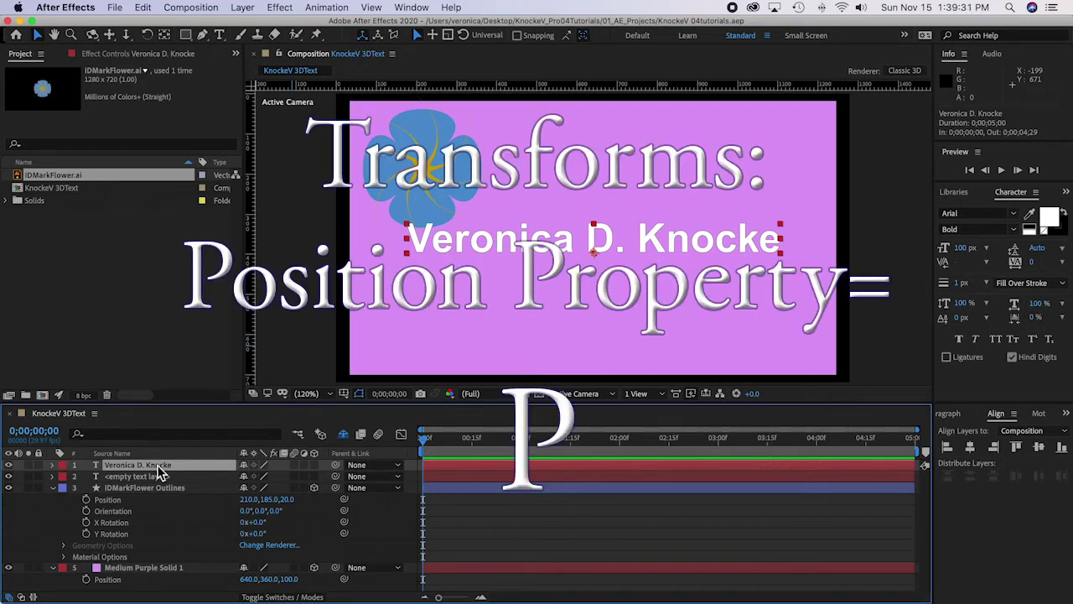
key("p")
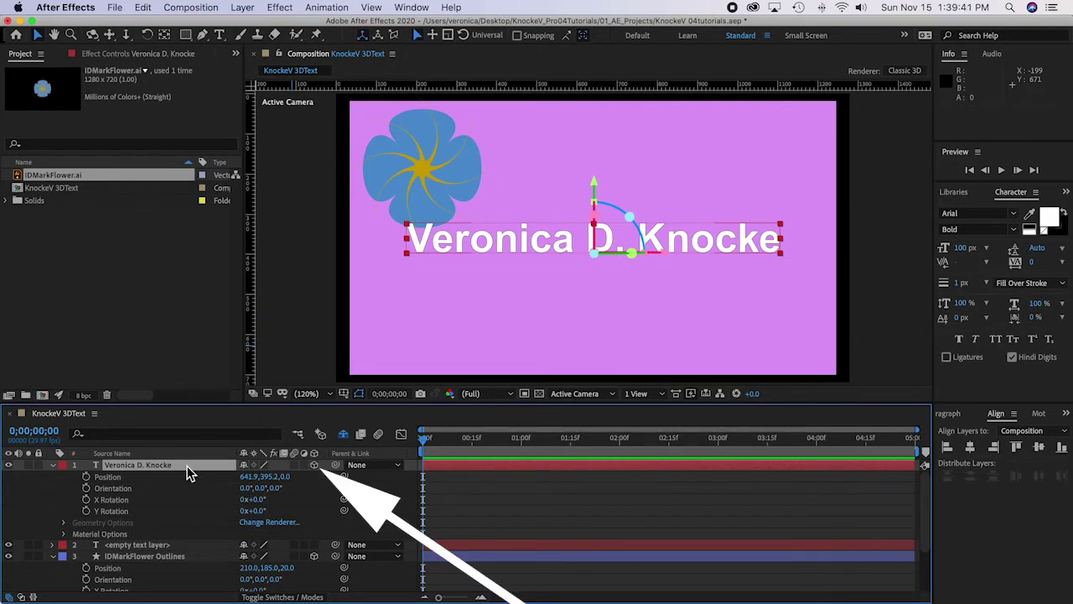
Step: Set the name text layer's Y position to 420 and save the project
left_click(272, 478)
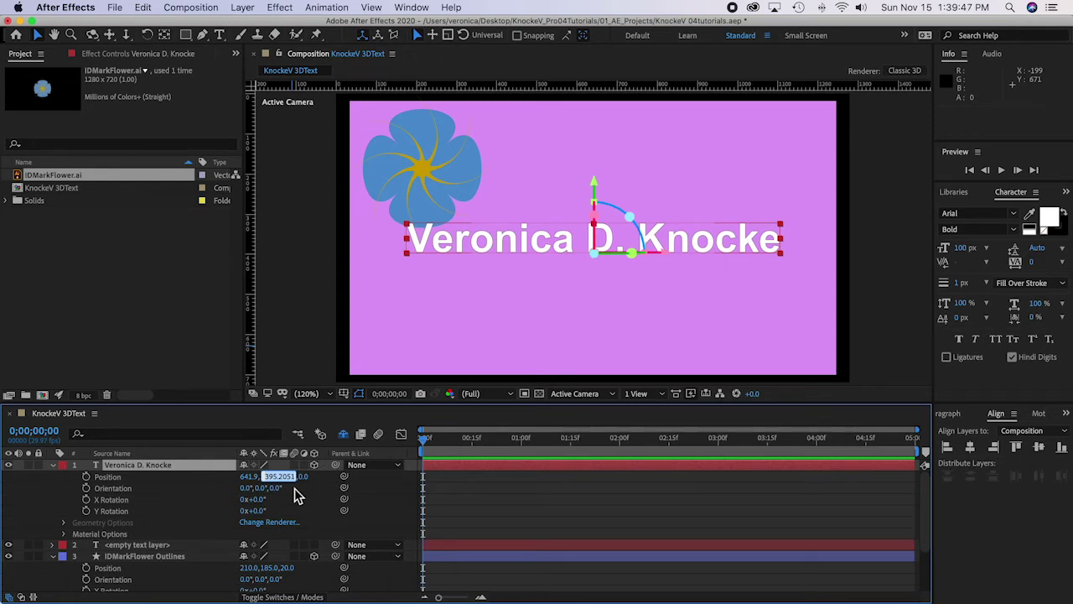
type("420")
left_click(208, 487)
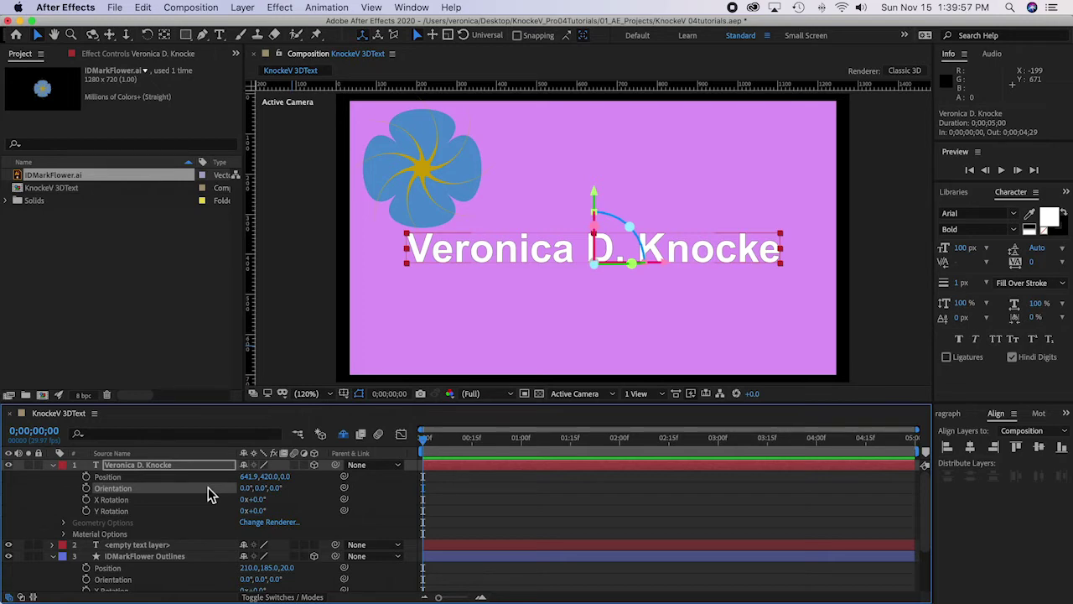
key("super+s")
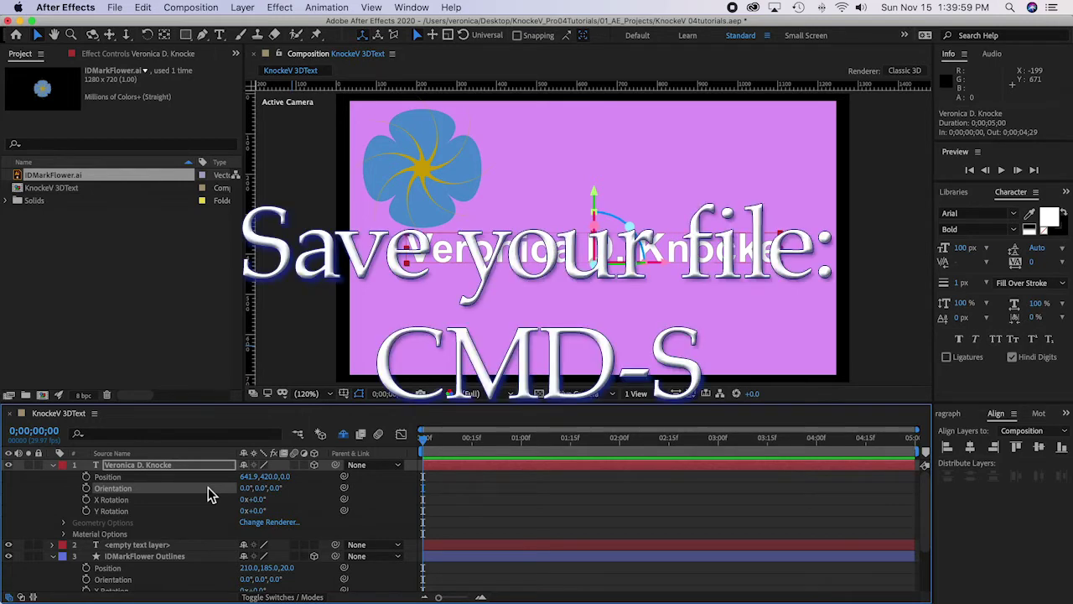
Step: Create a second text layer reading "Digital Designer" without altering the existing name layer
left_click(32, 510)
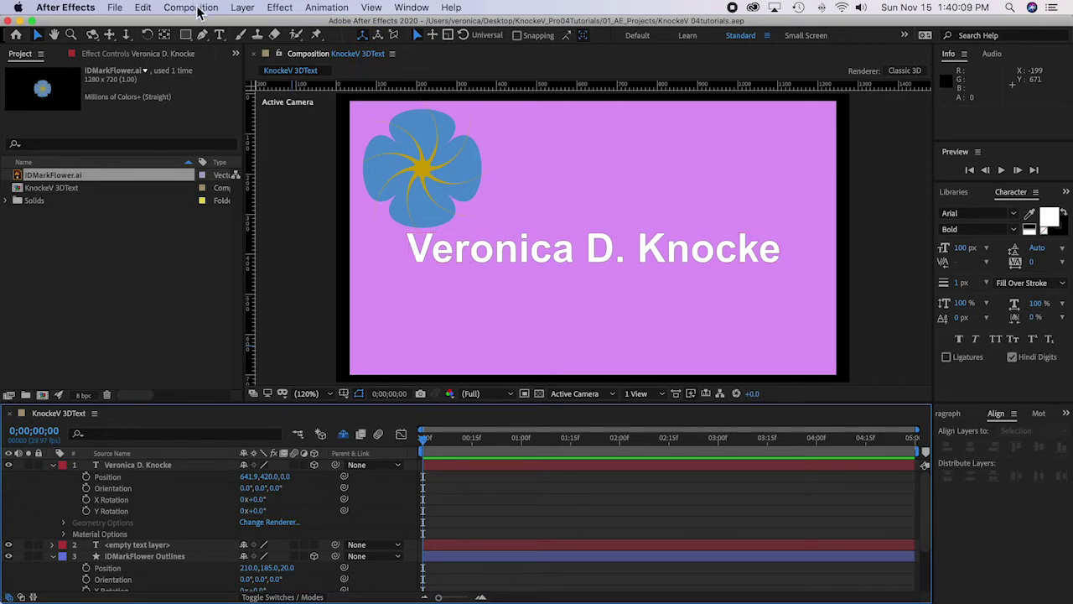
double_click(221, 35)
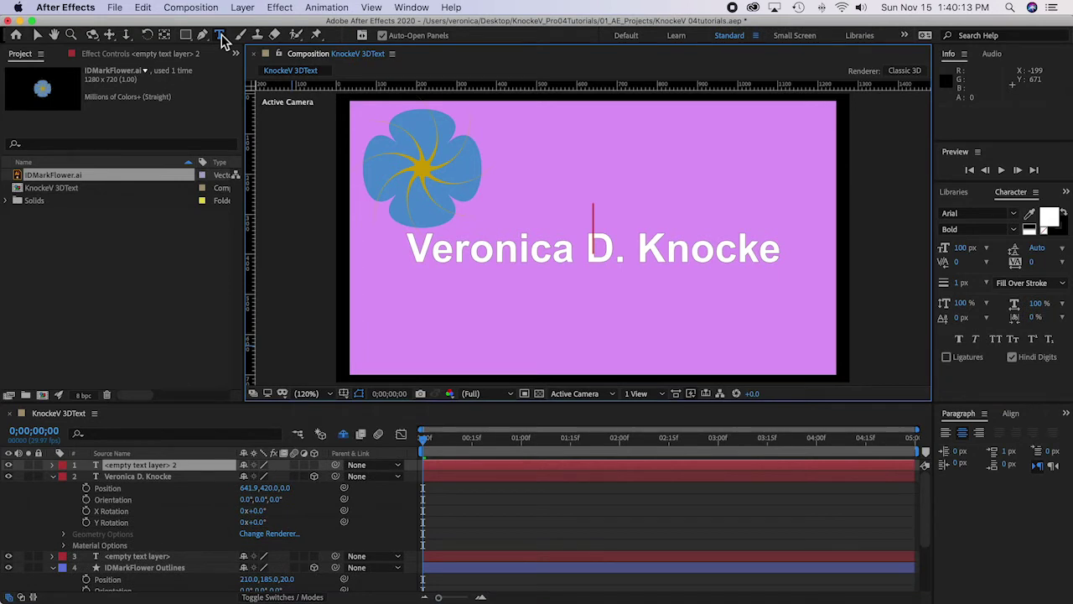
type("Digit")
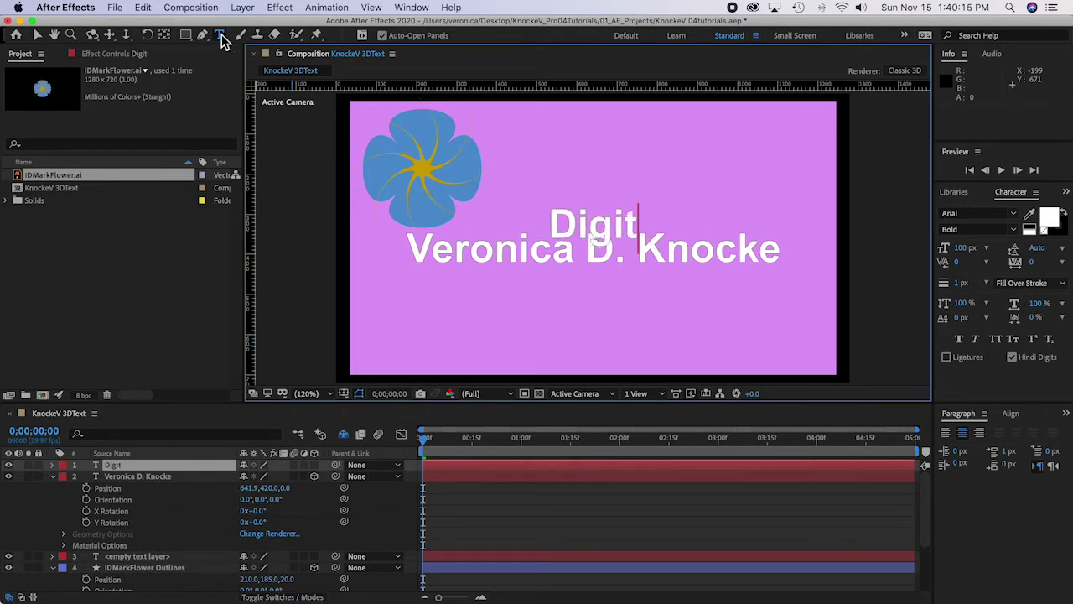
type("al Design")
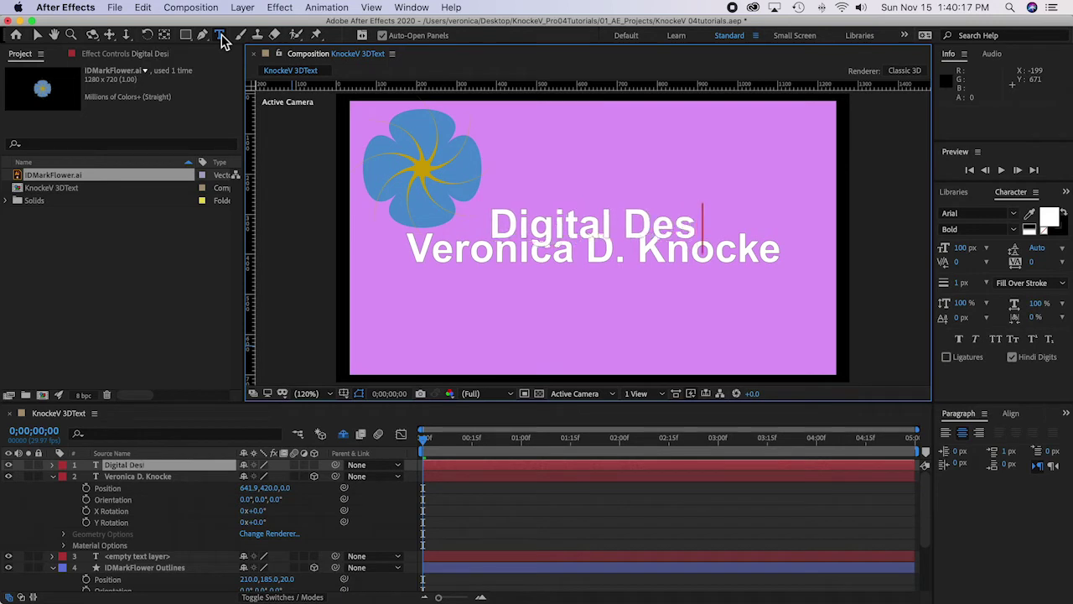
type("er")
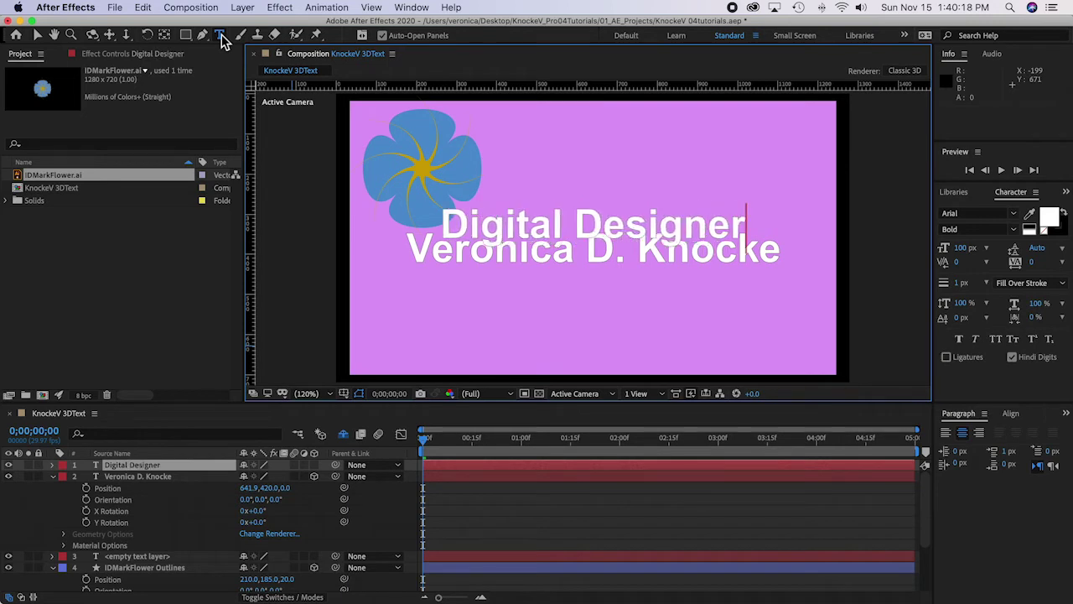
Step: Set the "Digital Designer" text size to 48 px and make its layer 3D
triple_click(607, 232)
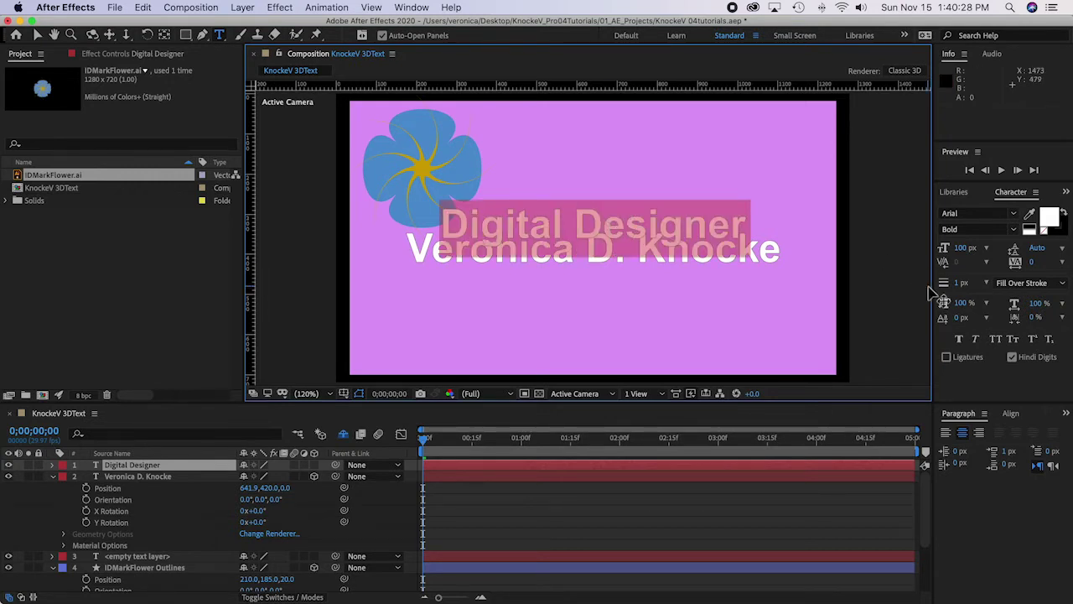
left_click(989, 255)
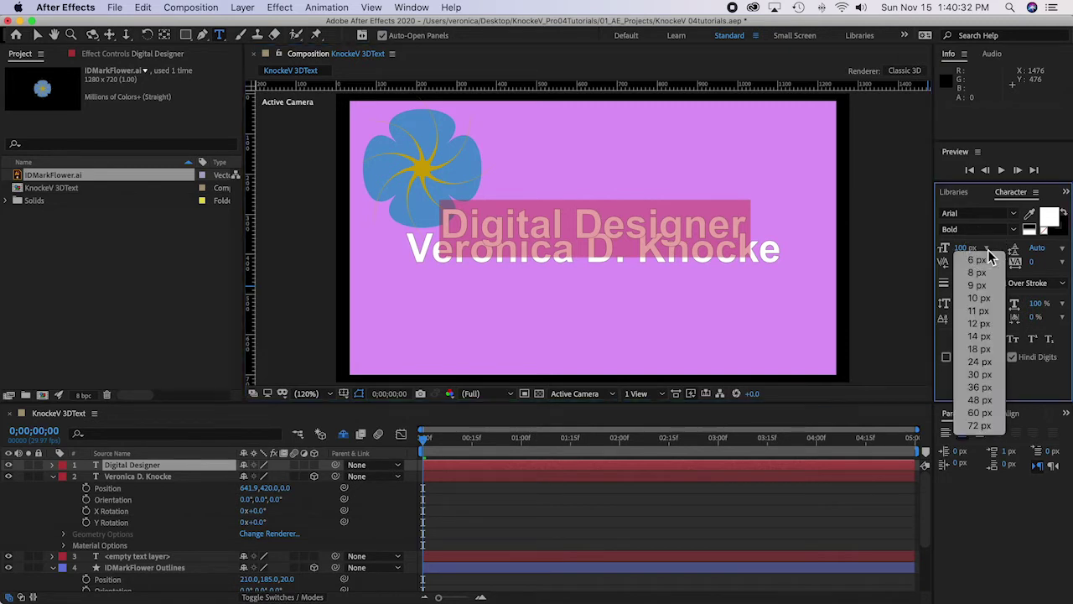
left_click(981, 400)
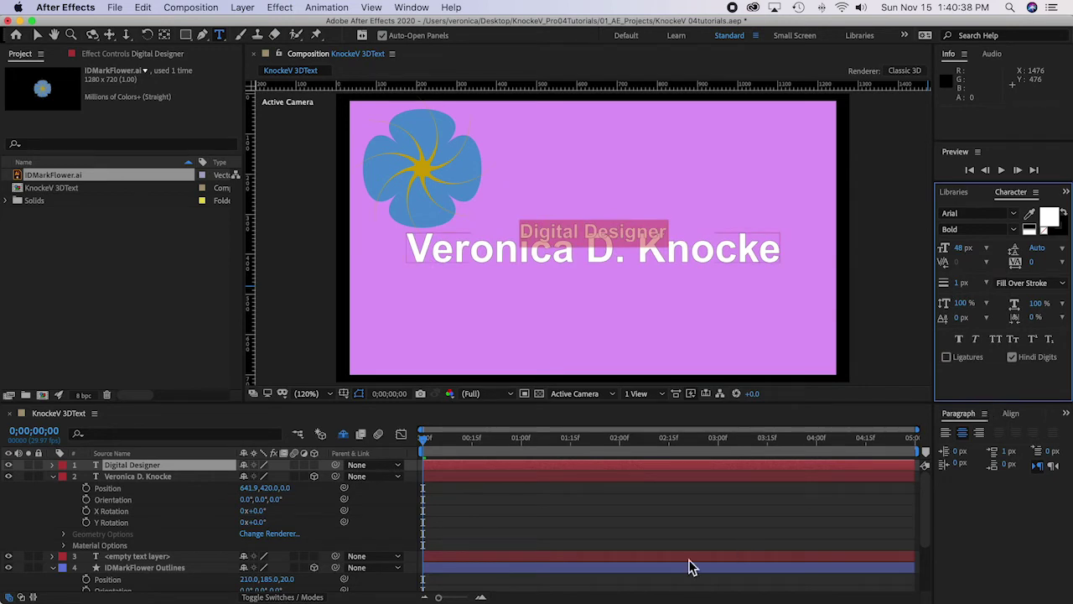
left_click(313, 465)
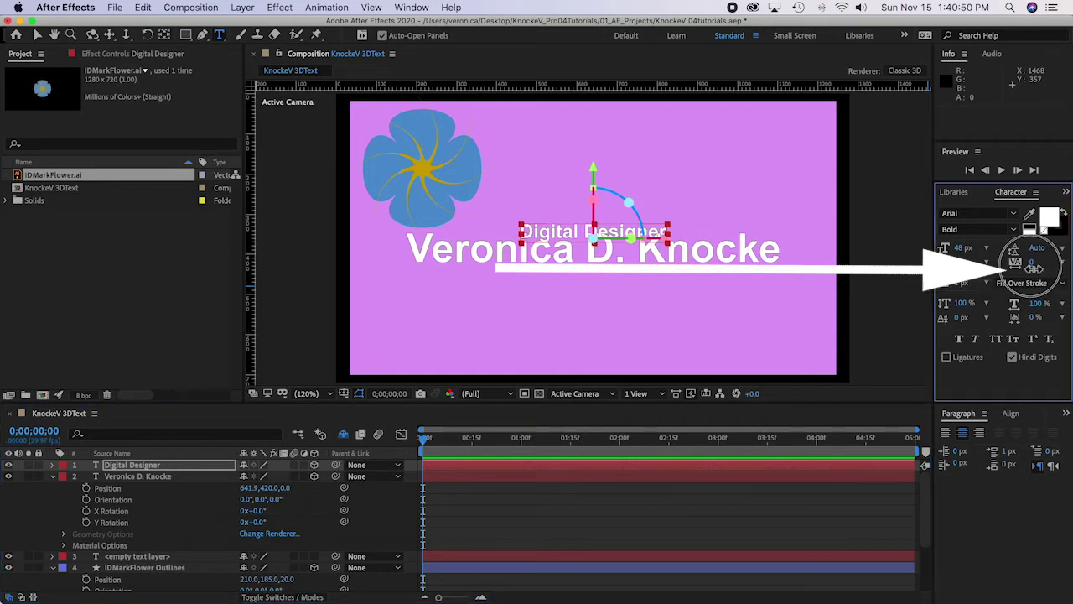
Step: Increase the tracking of the "Digital Designer" text to 759 and deselect the layer
mouse_move(1035, 269)
left_mouse_down()
mouse_move(1021, 272)
mouse_move(1066, 267)
mouse_move(1033, 268)
mouse_move(1048, 271)
left_mouse_up()
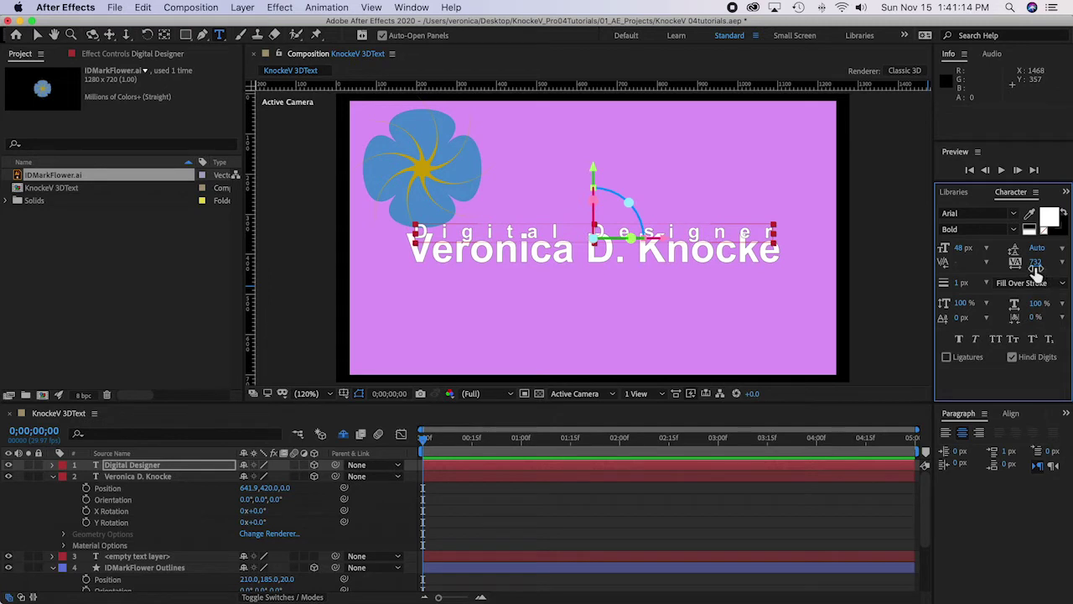
left_click_drag(1046, 266, 1058, 267)
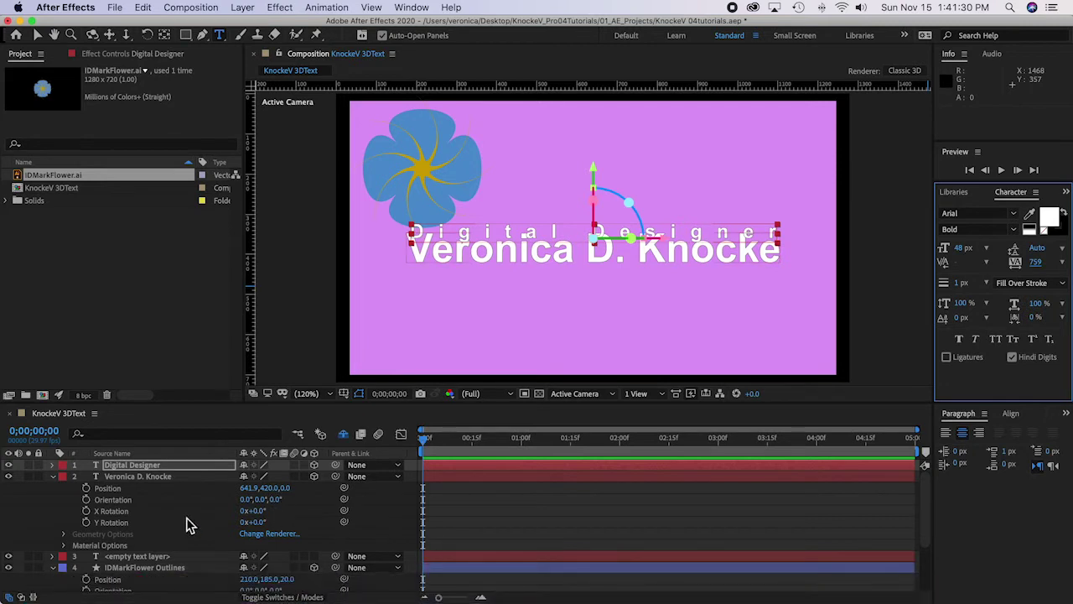
left_click(41, 517)
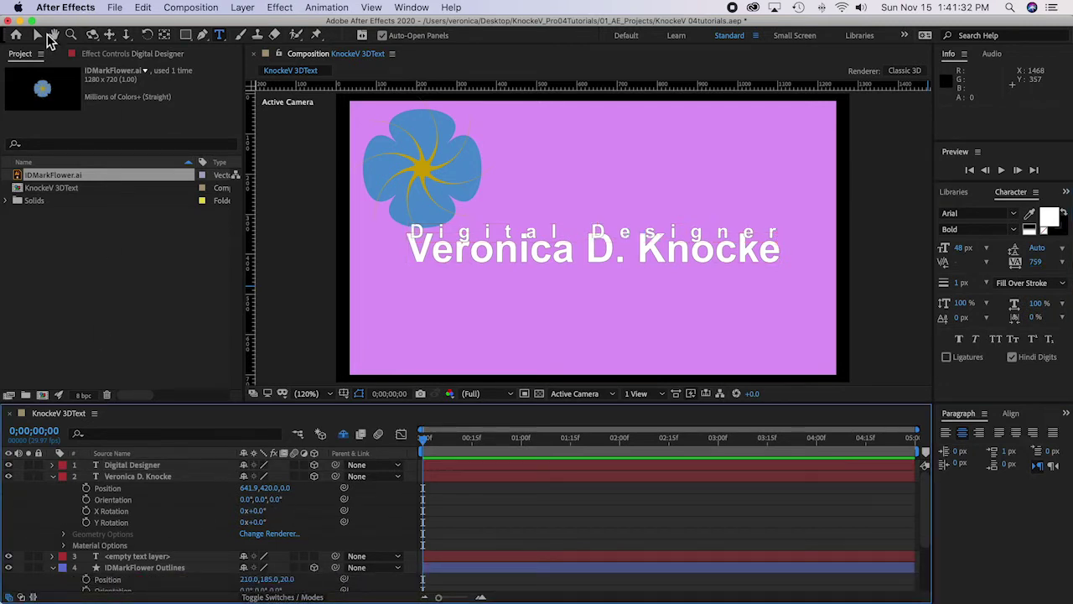
Step: Set the "Digital Designer" layer's position to X 649 and Y 461, and save the project
left_click(38, 36)
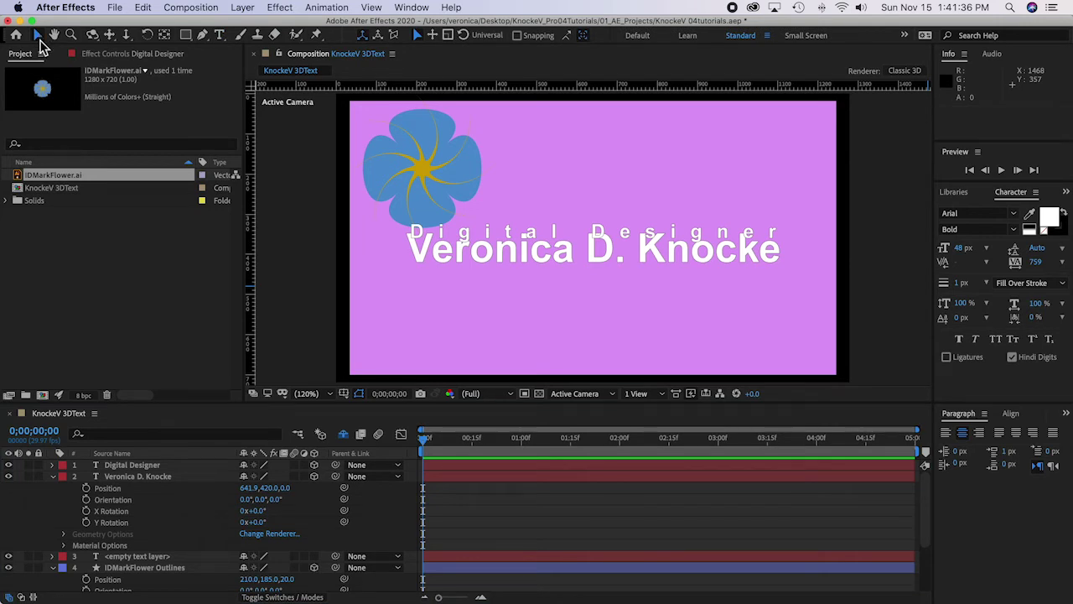
left_click(202, 465)
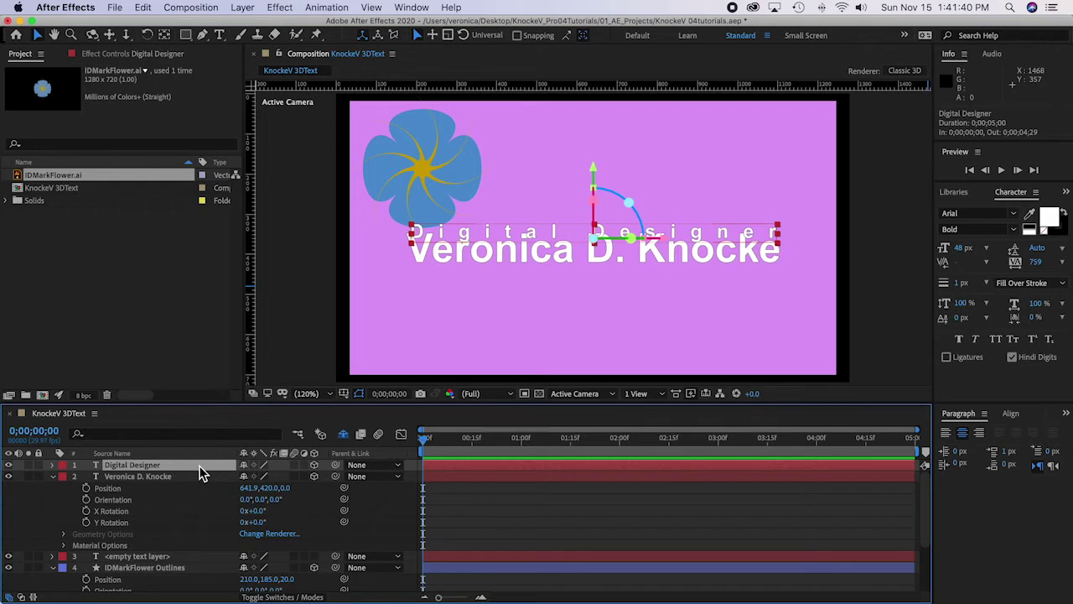
key("p")
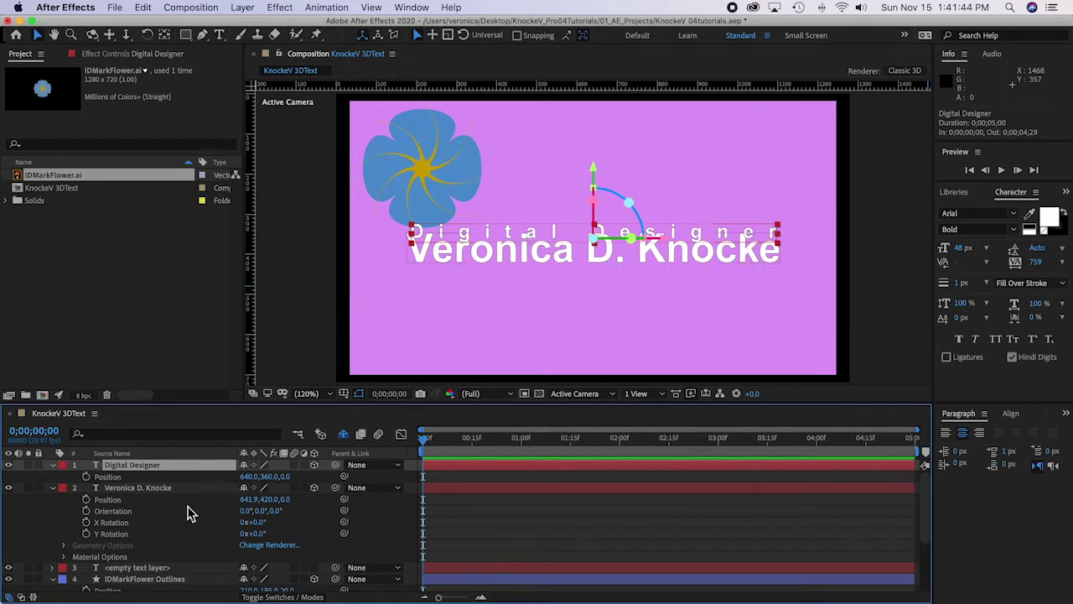
mouse_move(270, 484)
left_mouse_down()
mouse_move(314, 487)
mouse_move(312, 503)
mouse_move(276, 478)
left_mouse_up()
left_click(270, 478)
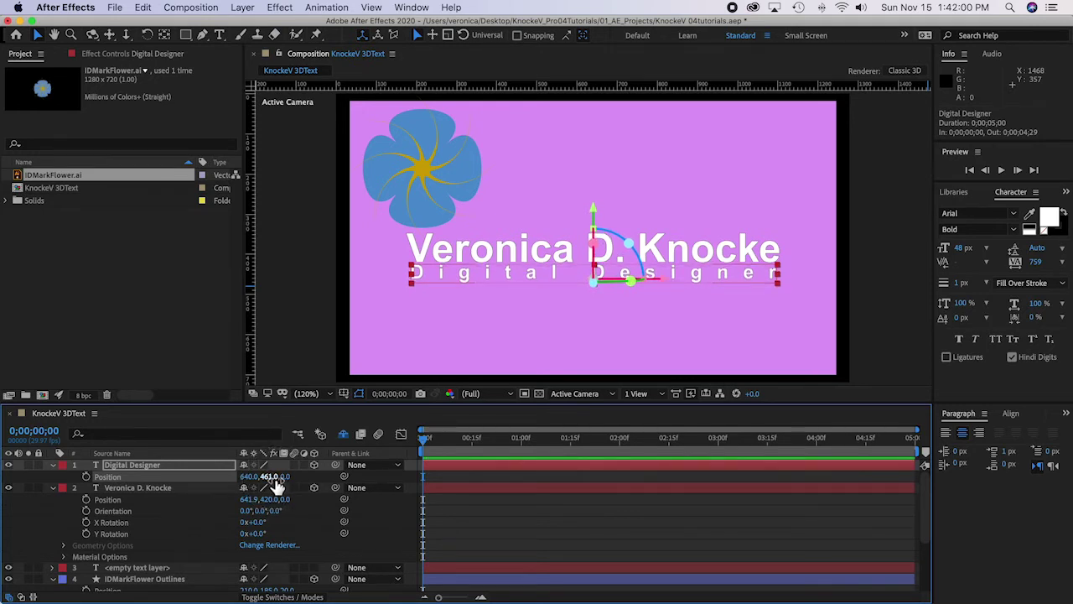
left_click_drag(254, 481, 257, 479)
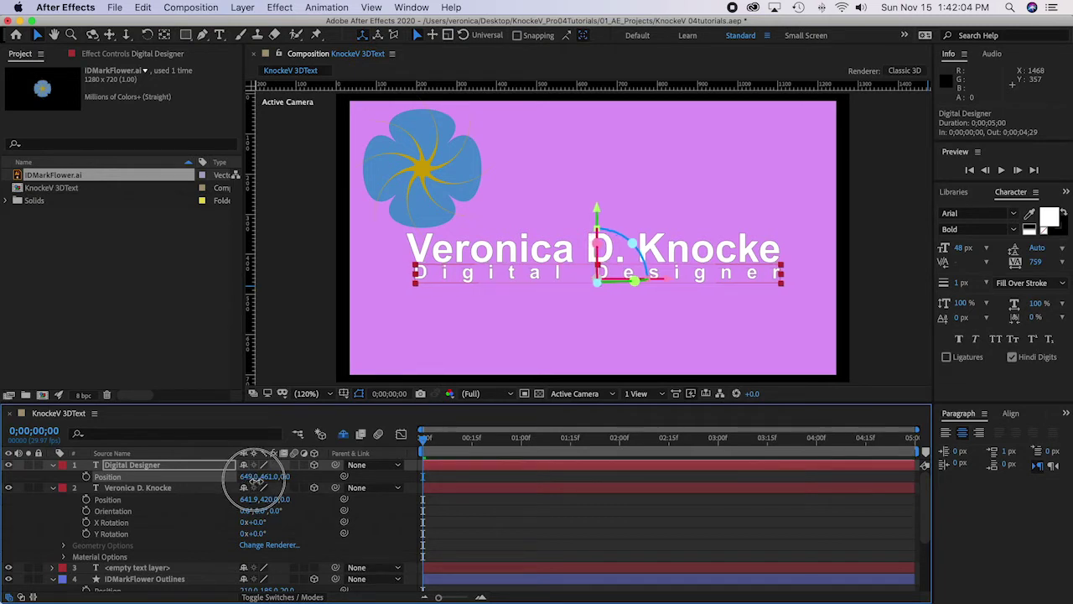
left_click_drag(257, 480, 258, 481)
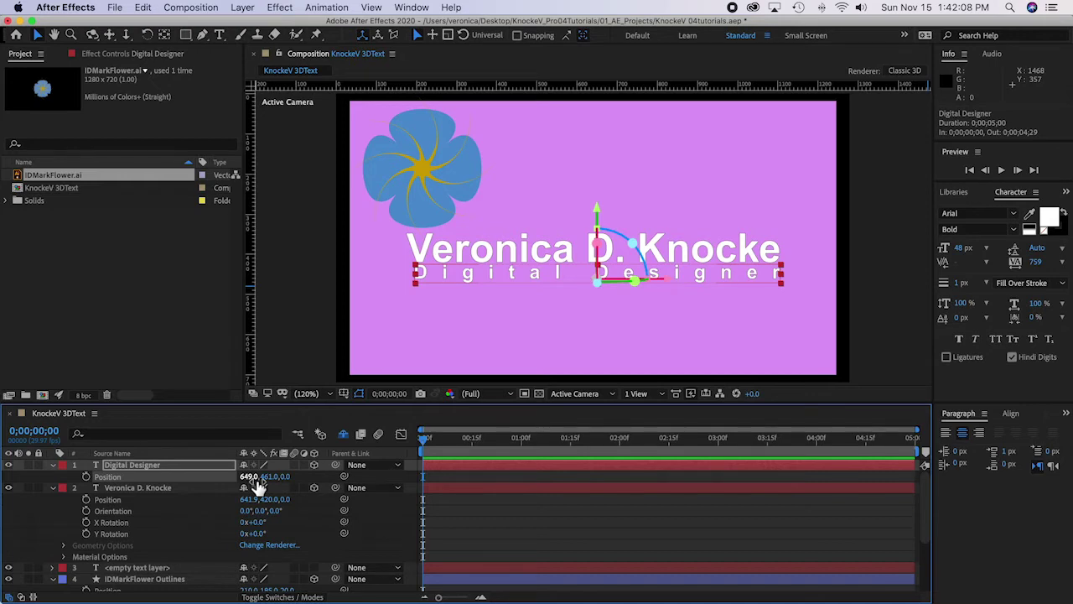
key("super+s")
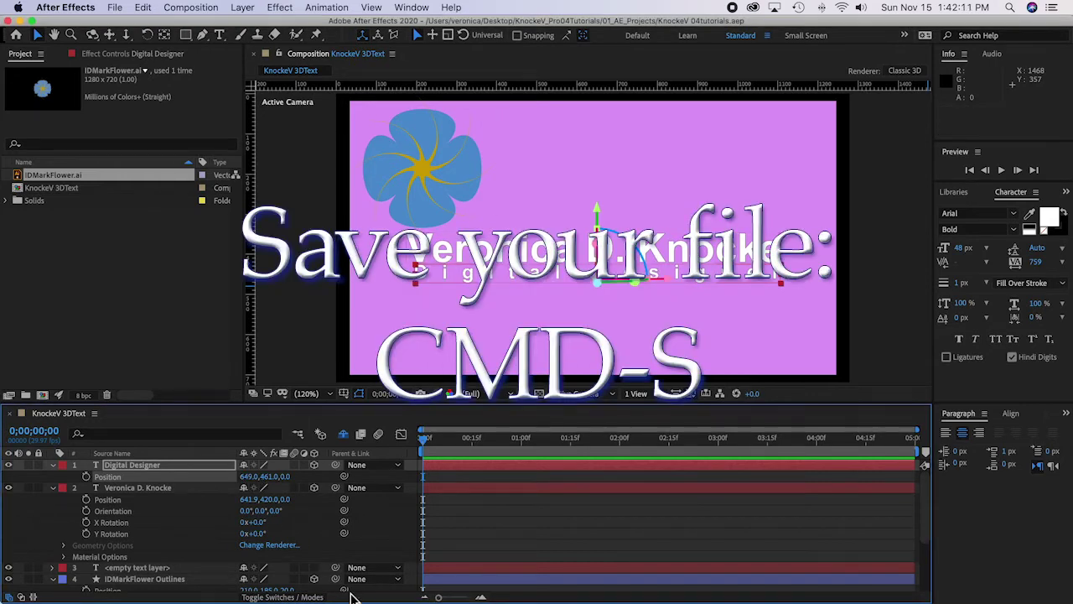
Step: Expand the complete Text and Transform property groups of the "Digital Designer" and name text layers in the timeline
left_click(302, 514)
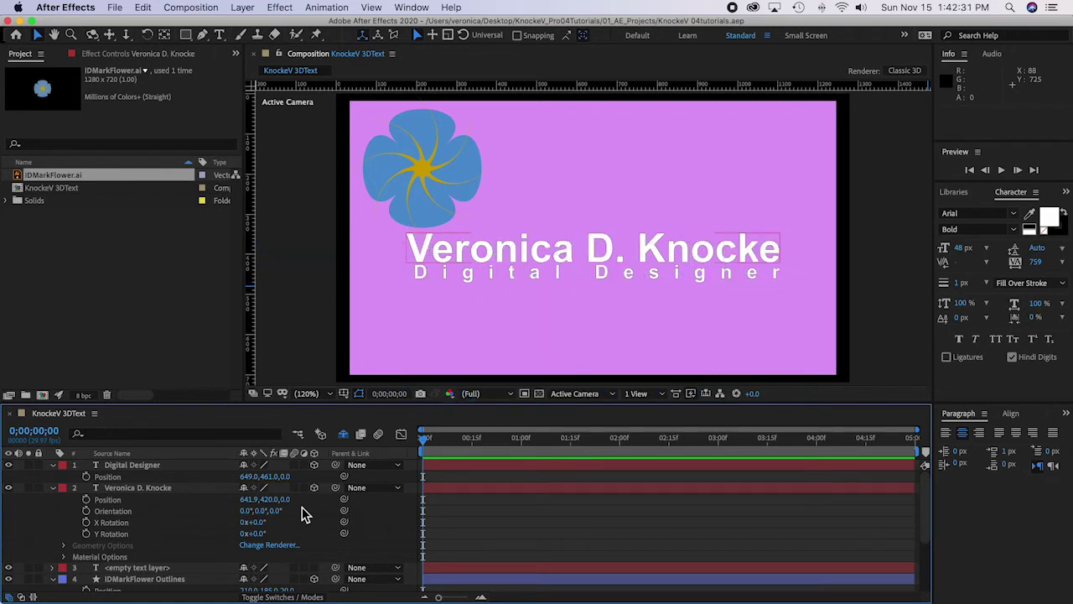
scroll(305, 511, "down", 3)
scroll(366, 469, "up", 3)
left_click(365, 466)
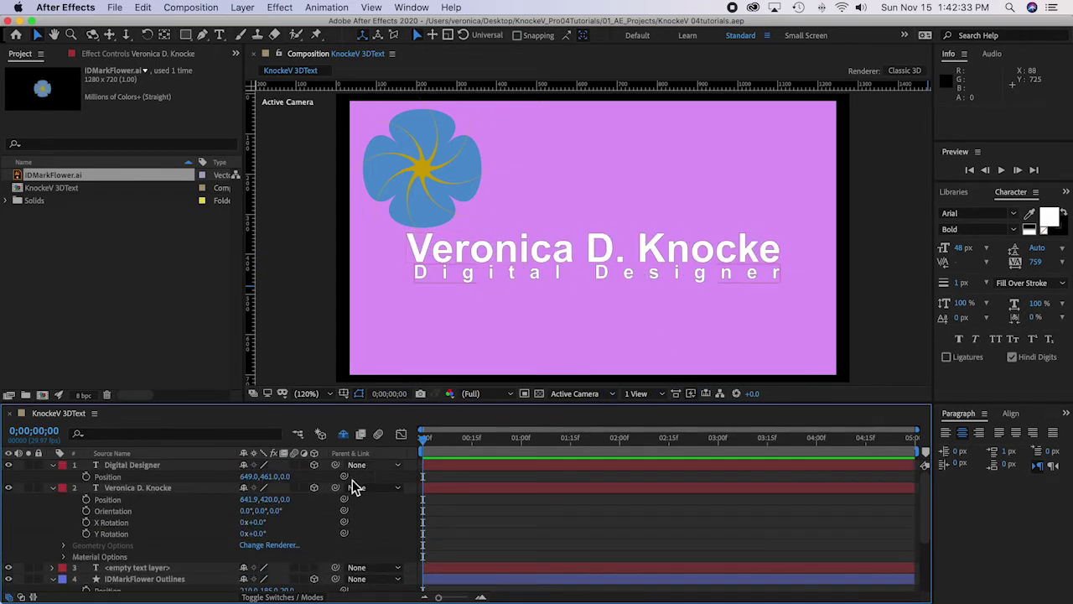
left_click(54, 465)
left_click(54, 466)
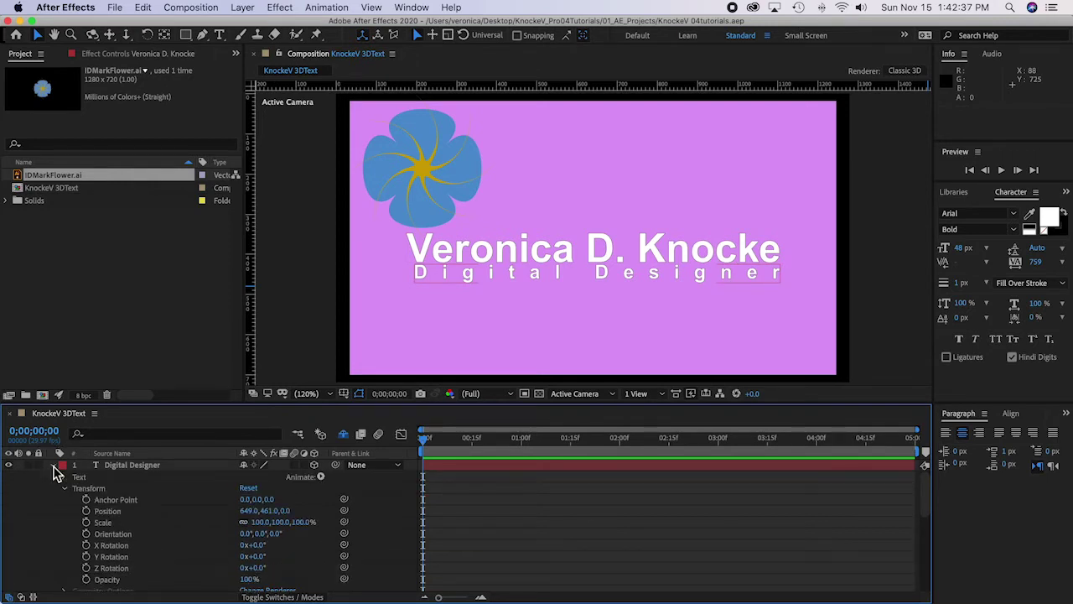
scroll(52, 493, "down", 2)
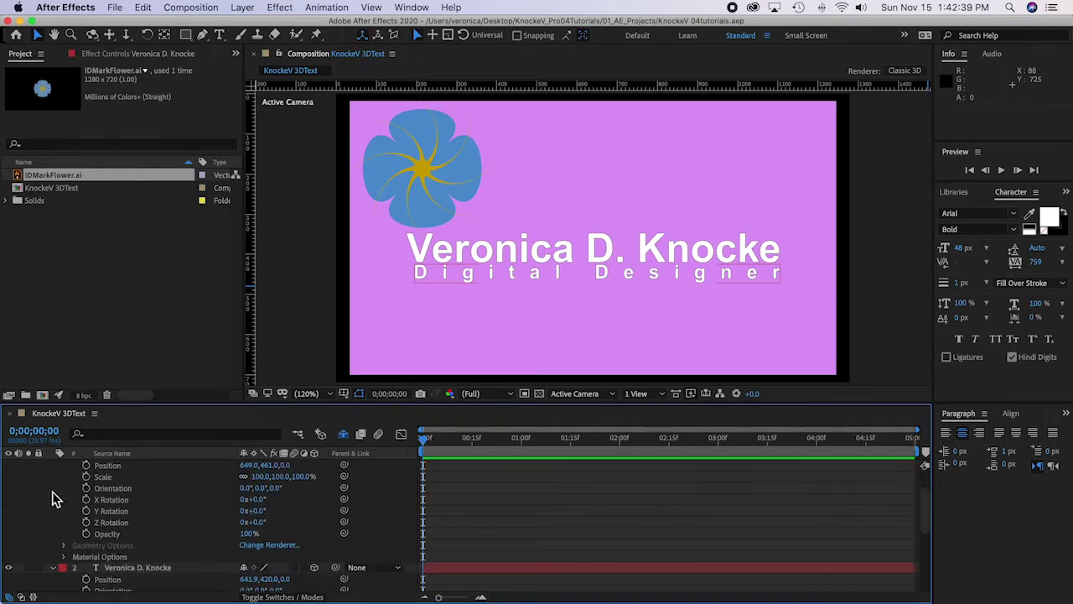
scroll(58, 556, "down", 3)
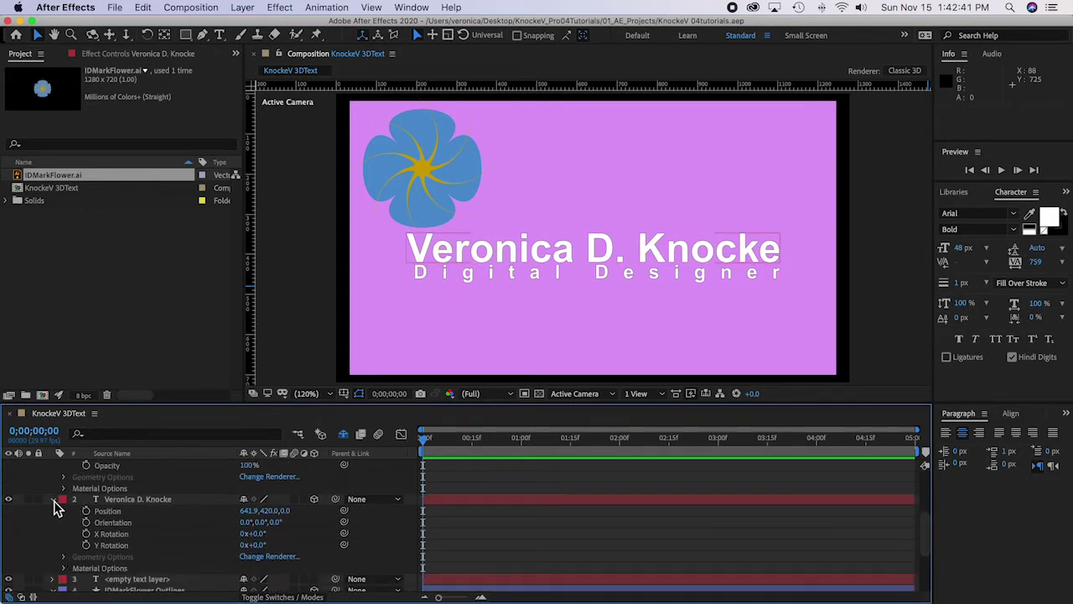
left_click(53, 502)
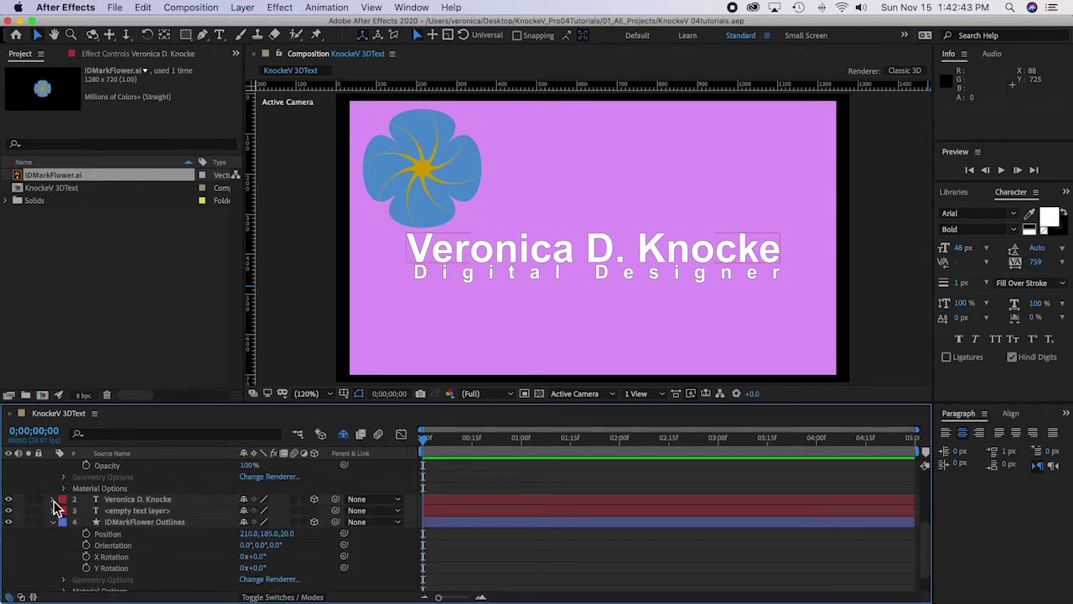
left_click(53, 501)
scroll(55, 505, "down", 2)
scroll(152, 488, "up", 4)
scroll(152, 487, "up", 3)
left_click(153, 487)
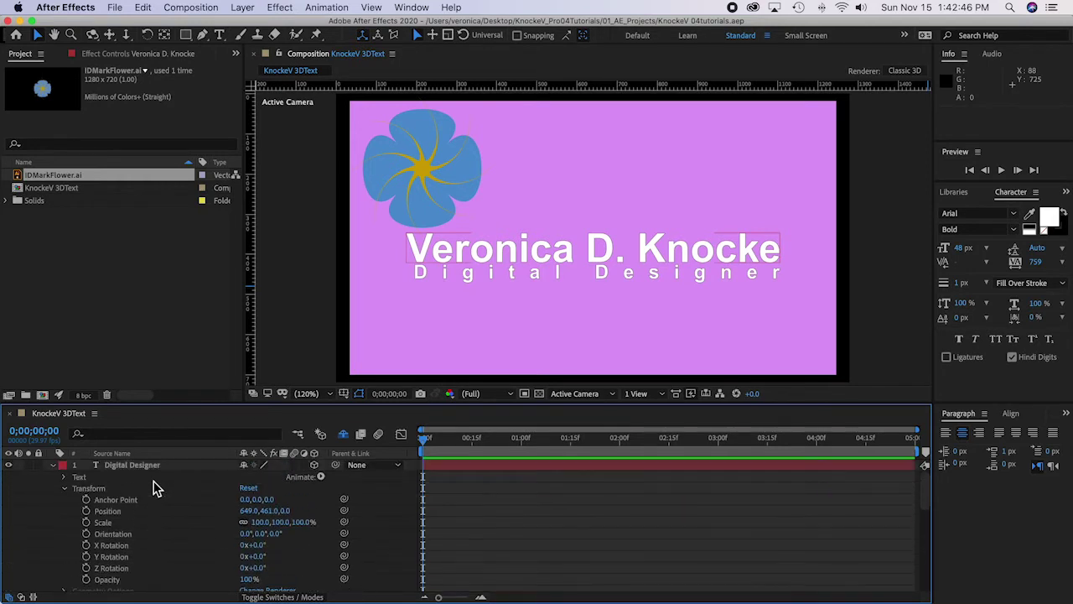
Step: Enable per-character 3D on both the "Digital Designer" and name text layers, and save the project
left_click(320, 476)
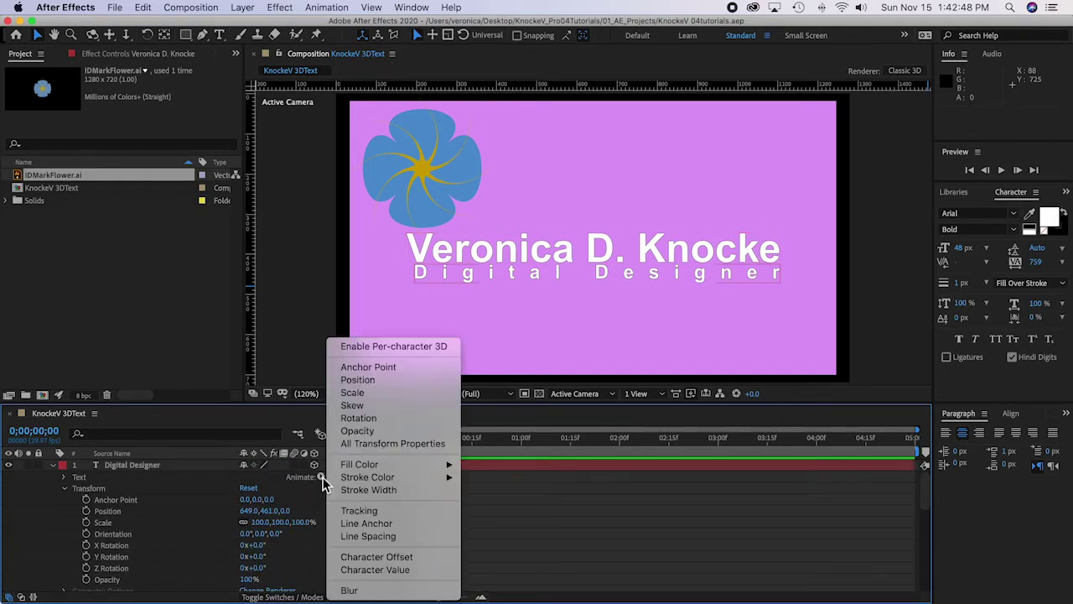
left_click(422, 351)
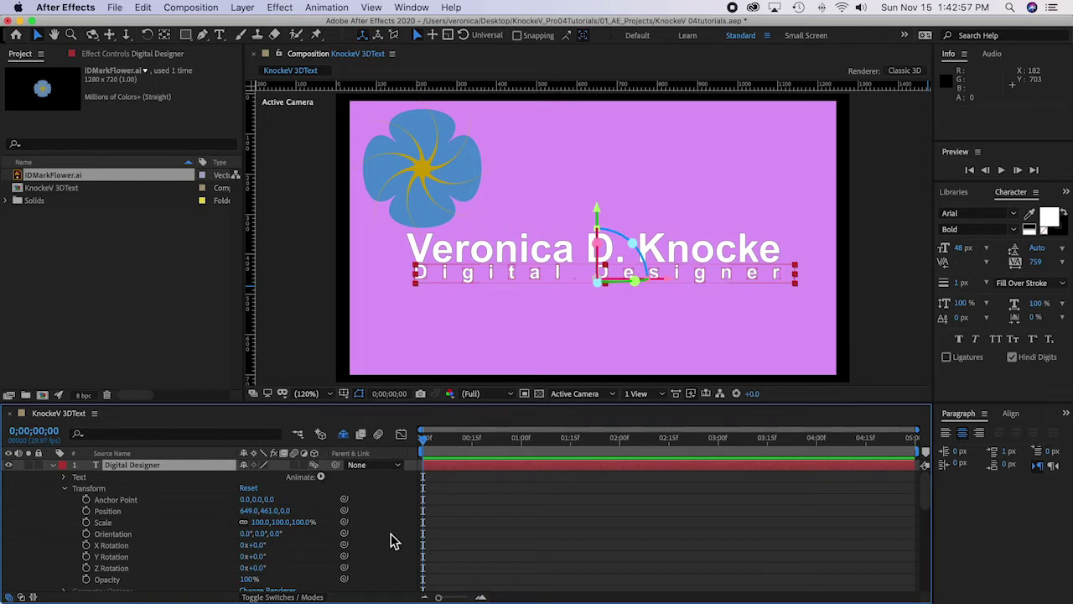
scroll(394, 541, "down", 5)
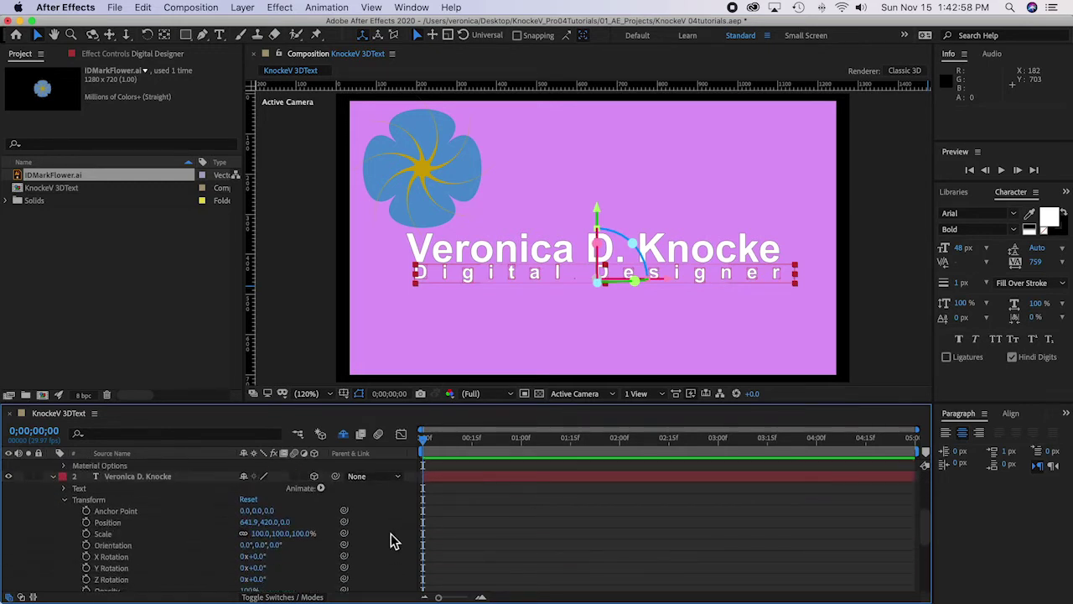
left_click(314, 477)
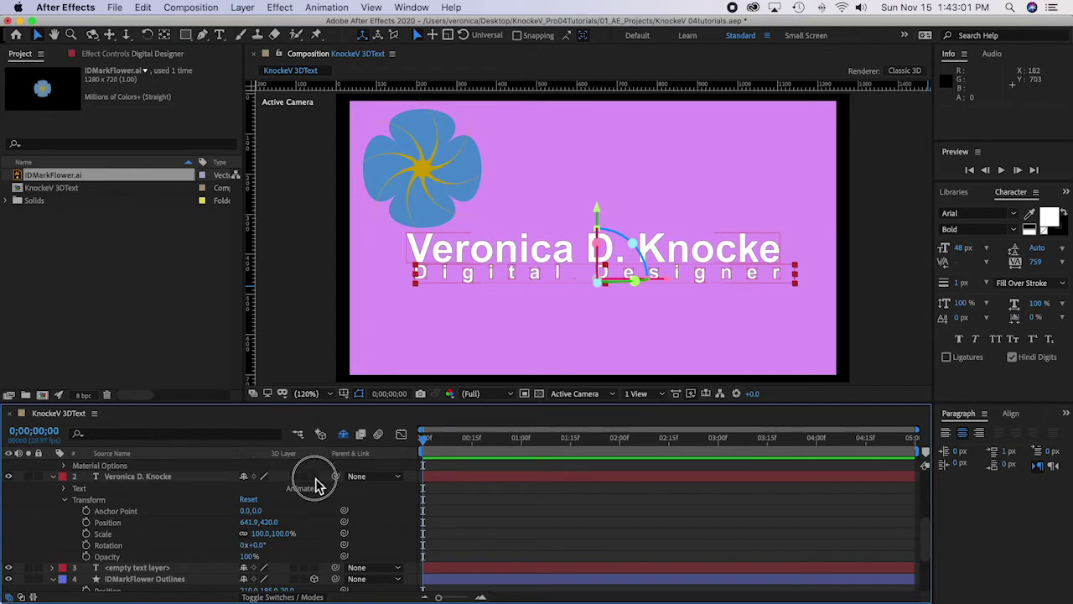
left_click(313, 477)
left_click(321, 489)
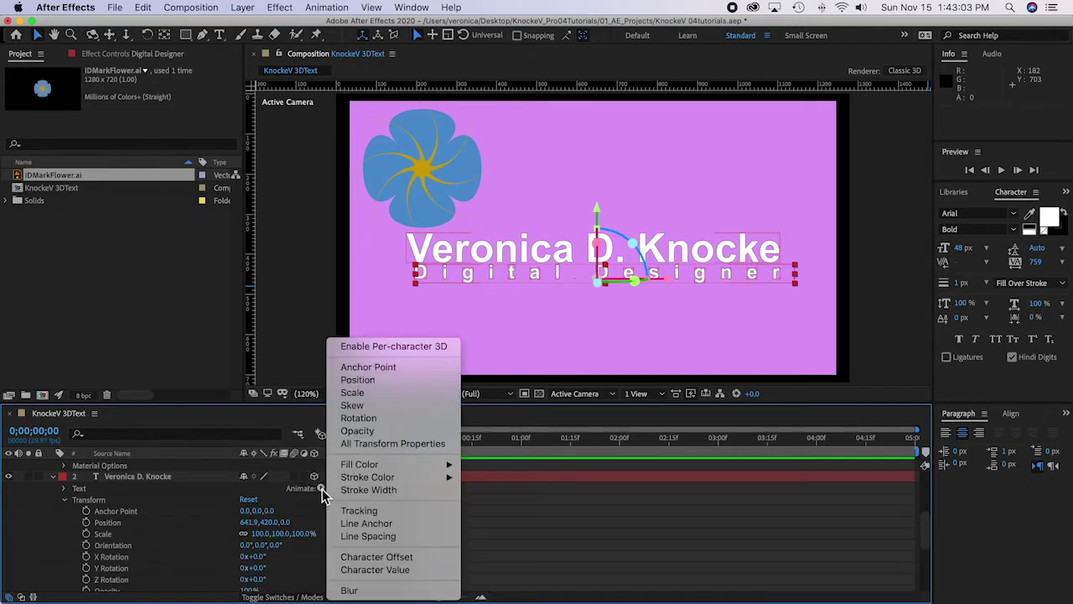
left_click(384, 348)
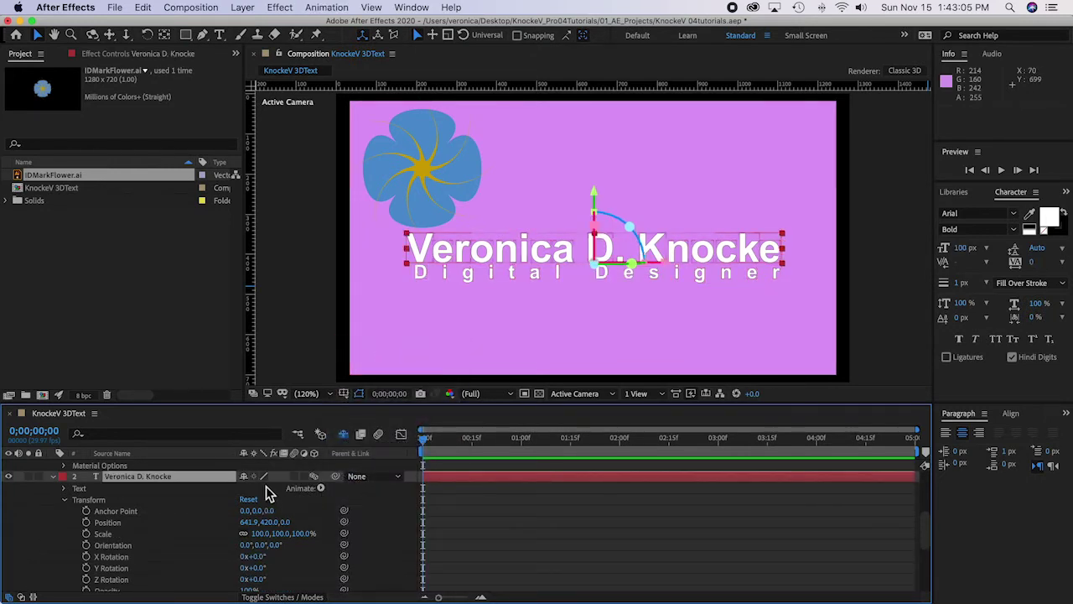
scroll(163, 461, "up", 5)
left_click(163, 465)
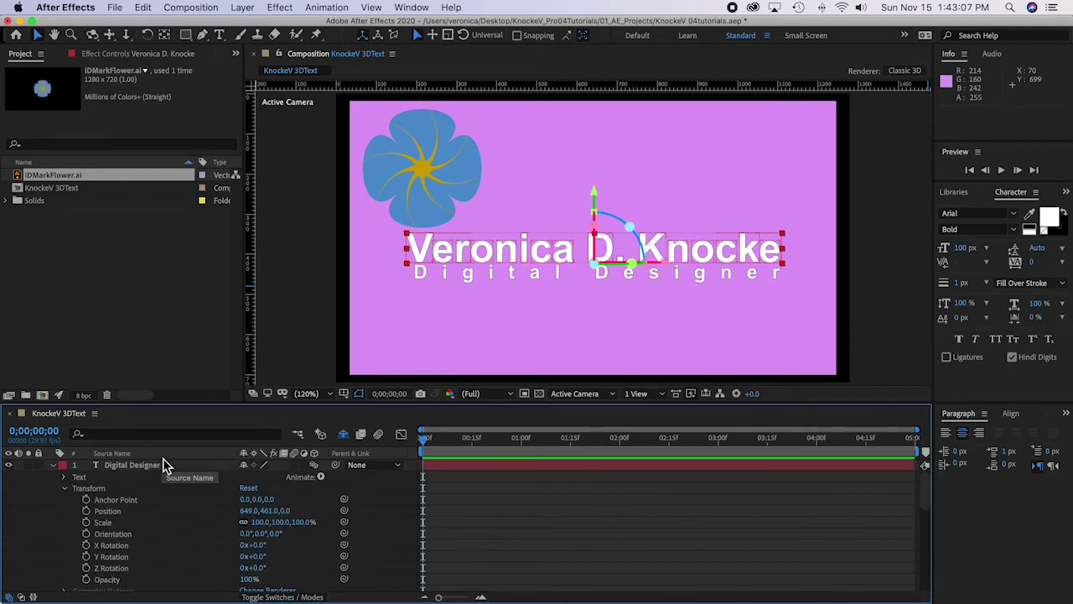
key("super+s")
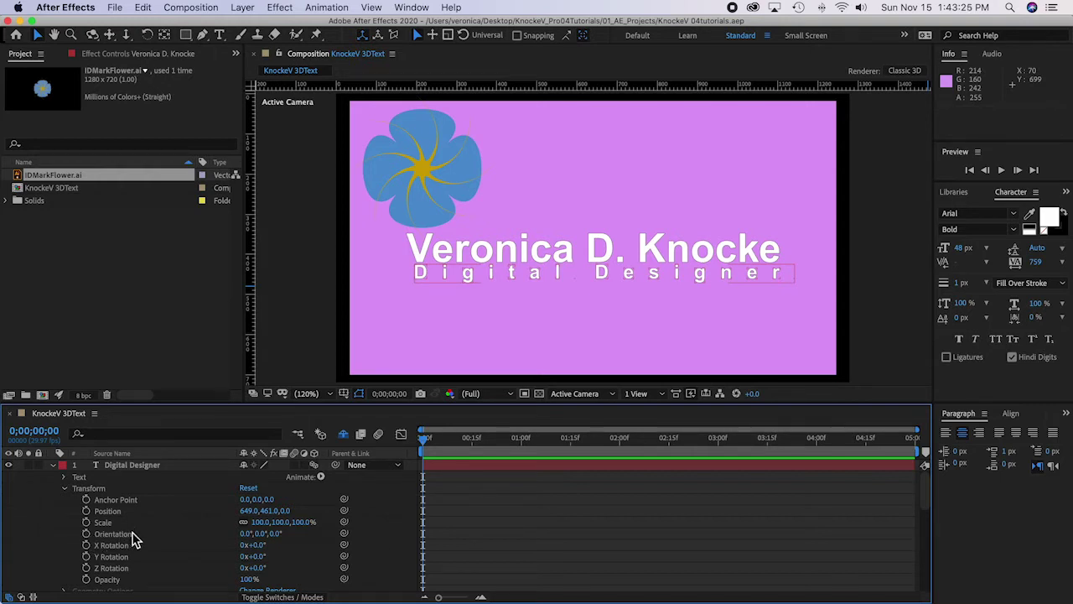
Step: Delete the empty text layer and show only the Position property for the text, flower outline and purple solid layers
left_click(134, 464)
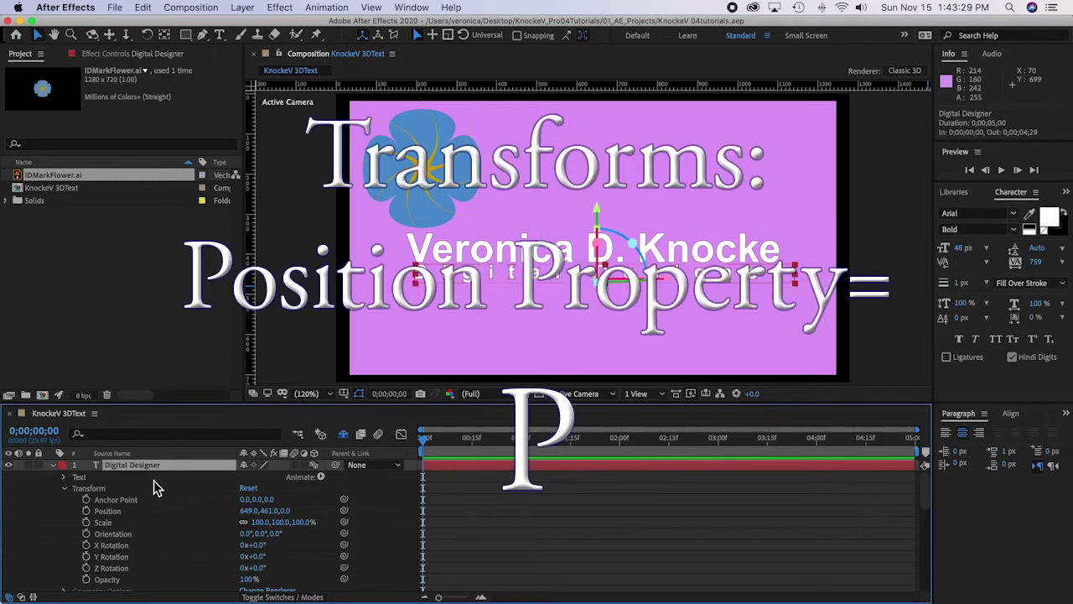
key("p")
key("ctrl+shift+a")
key("p")
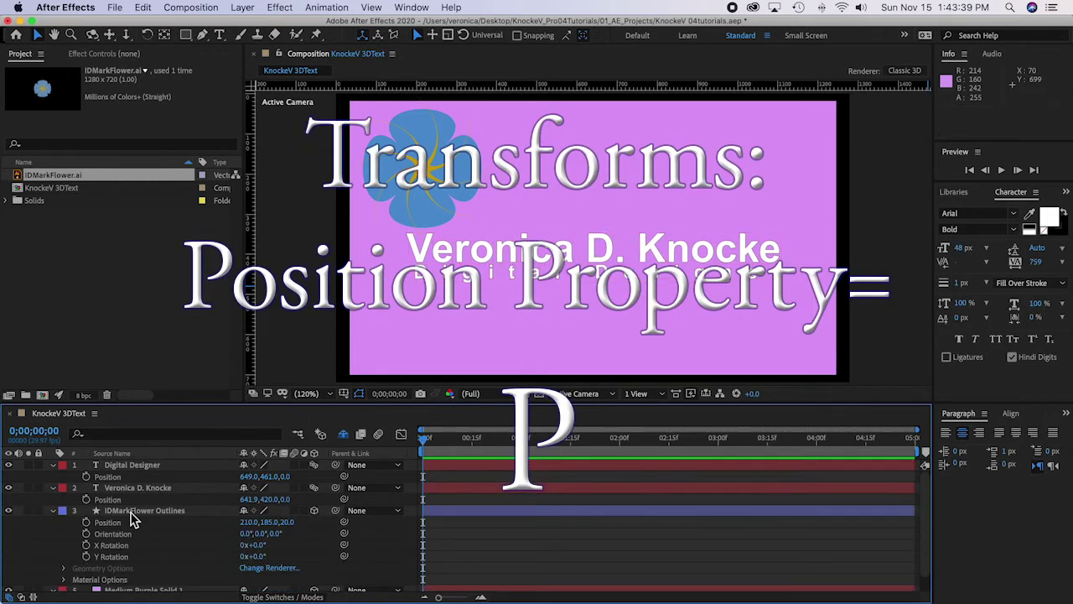
left_click(164, 514)
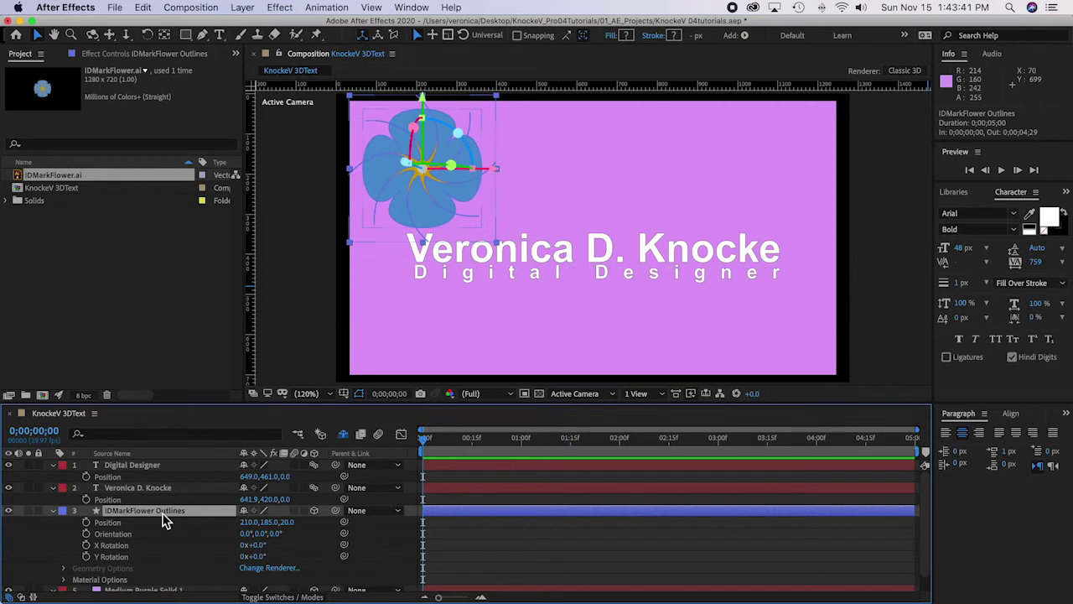
key("p")
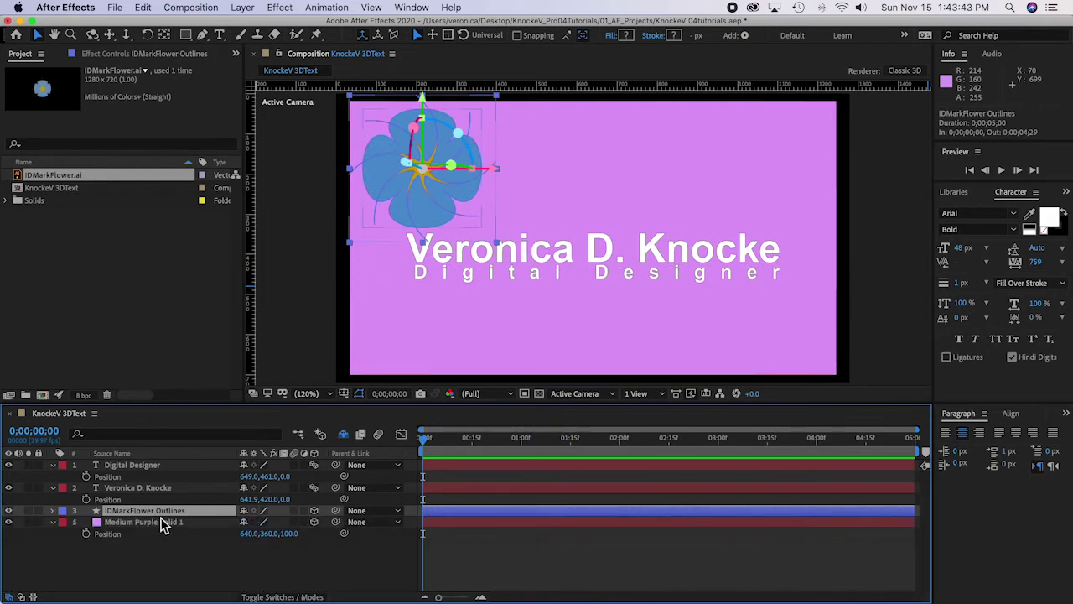
key("p")
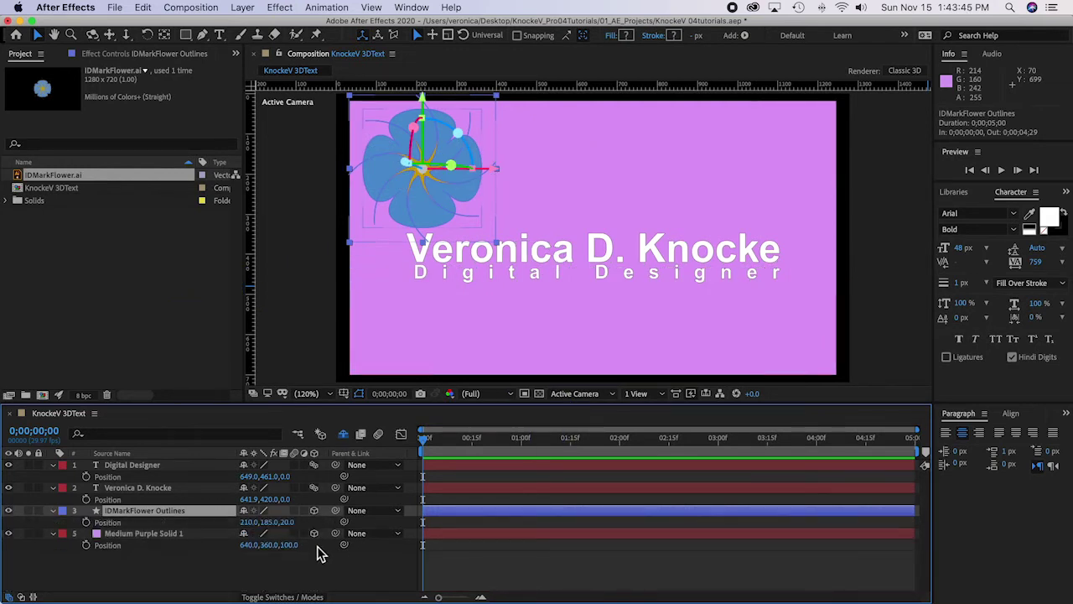
Step: Set the name text layer's Z position to 1 and save the project
left_click(286, 498)
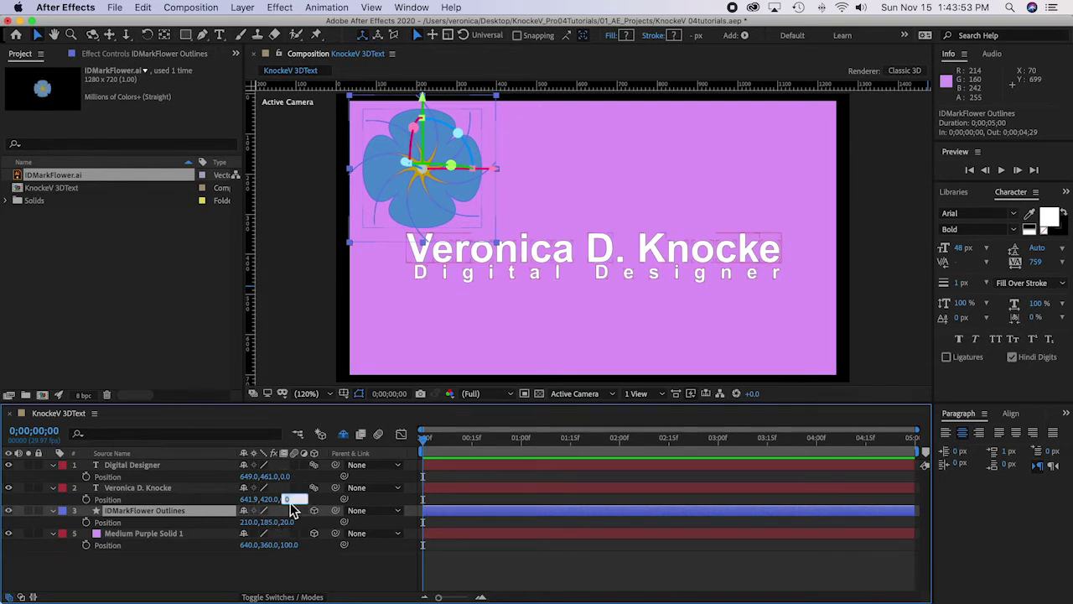
type("1")
left_click(214, 503)
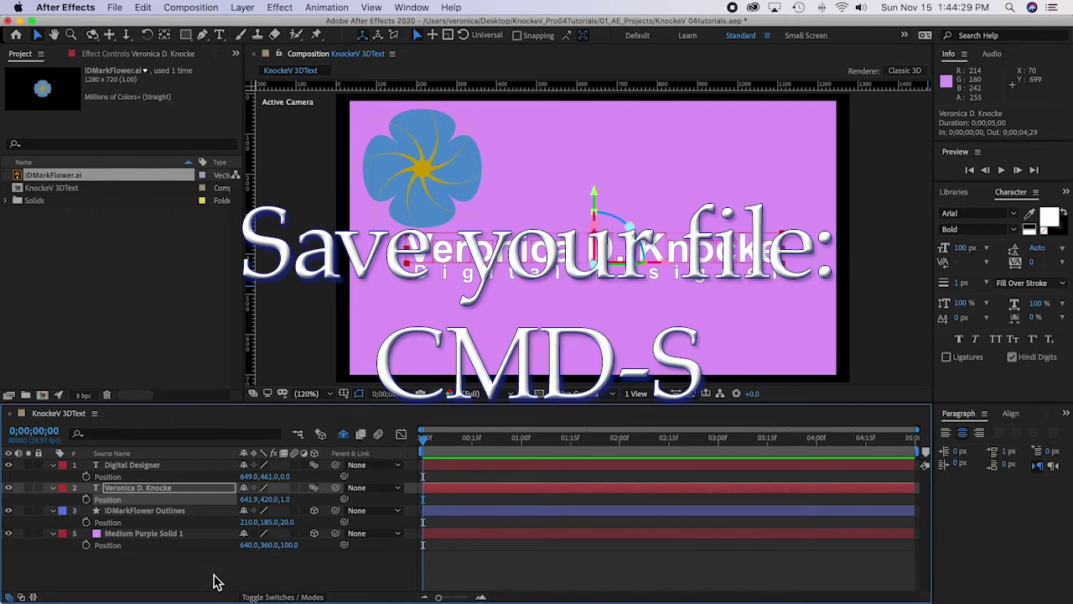
key("super+s")
Step: Start a new light layer, choose Spot as its light type, and set its intensity to 90%
left_click(242, 8)
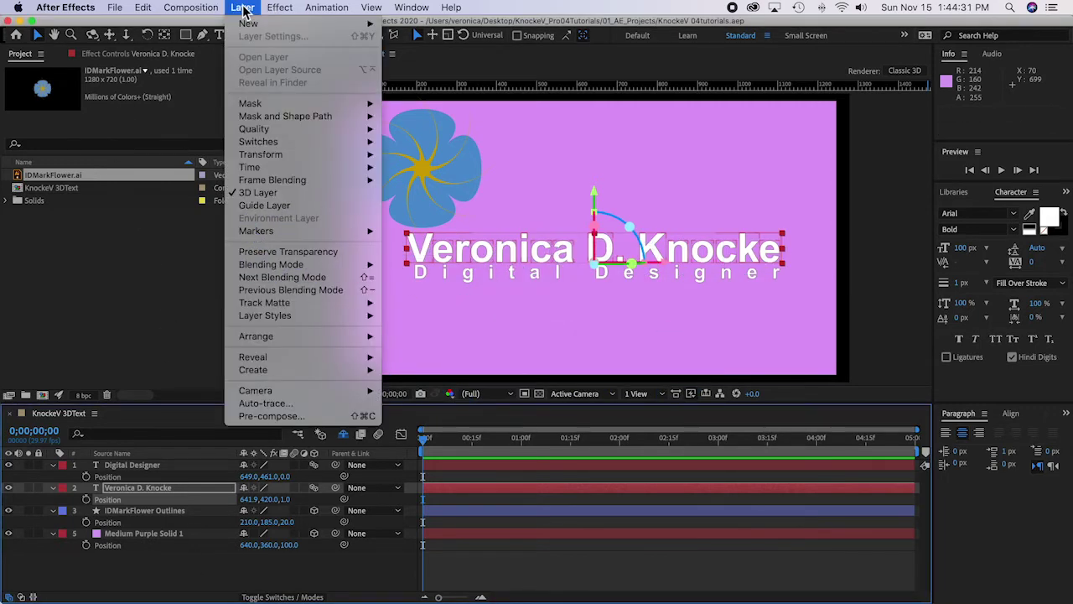
mouse_move(249, 25)
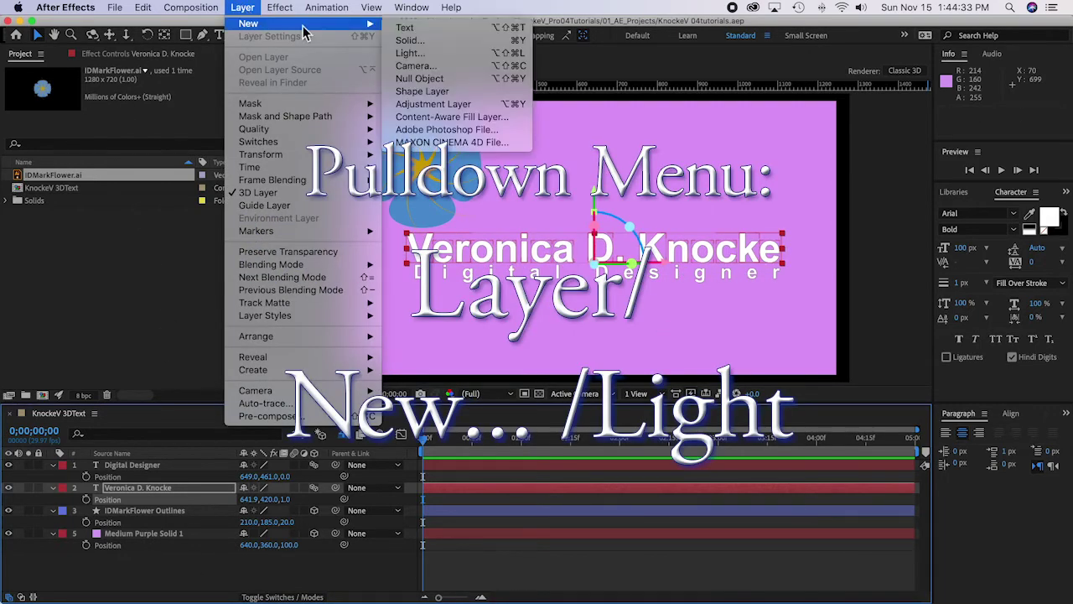
left_click(436, 54)
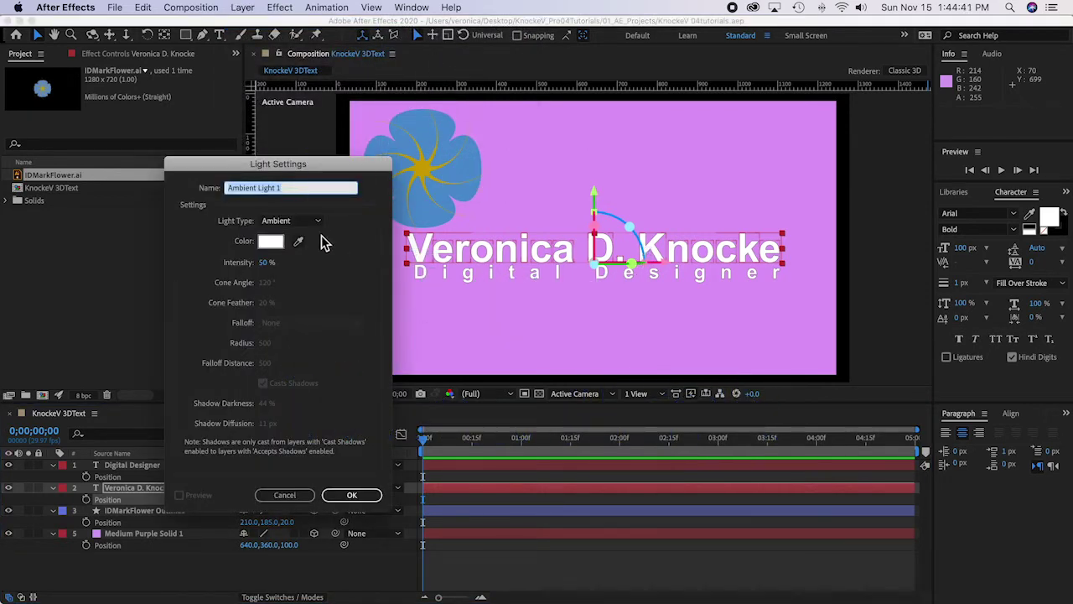
left_click(285, 221)
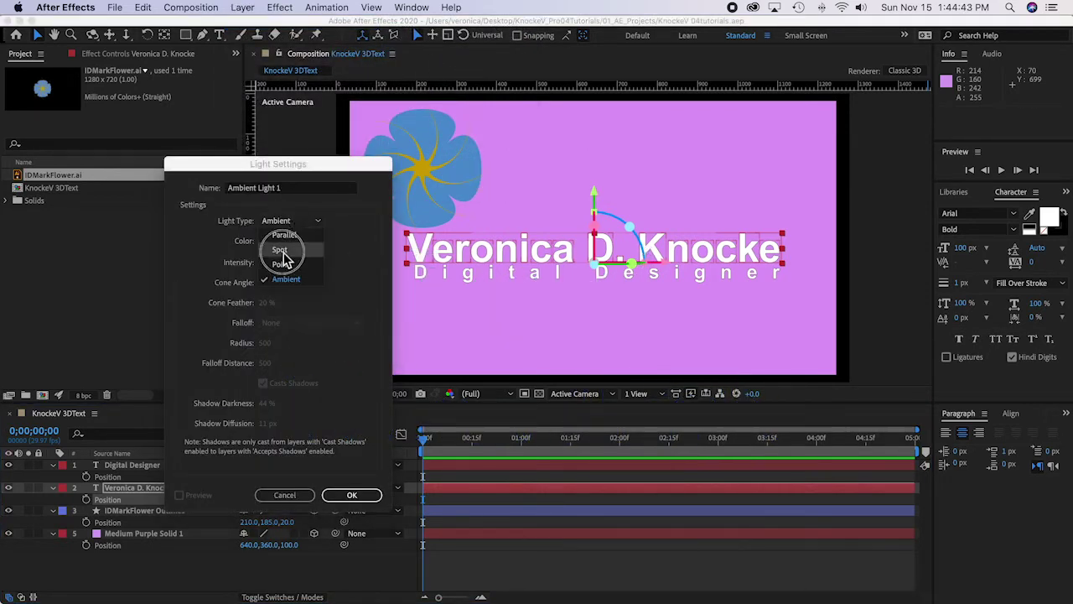
left_click(280, 249)
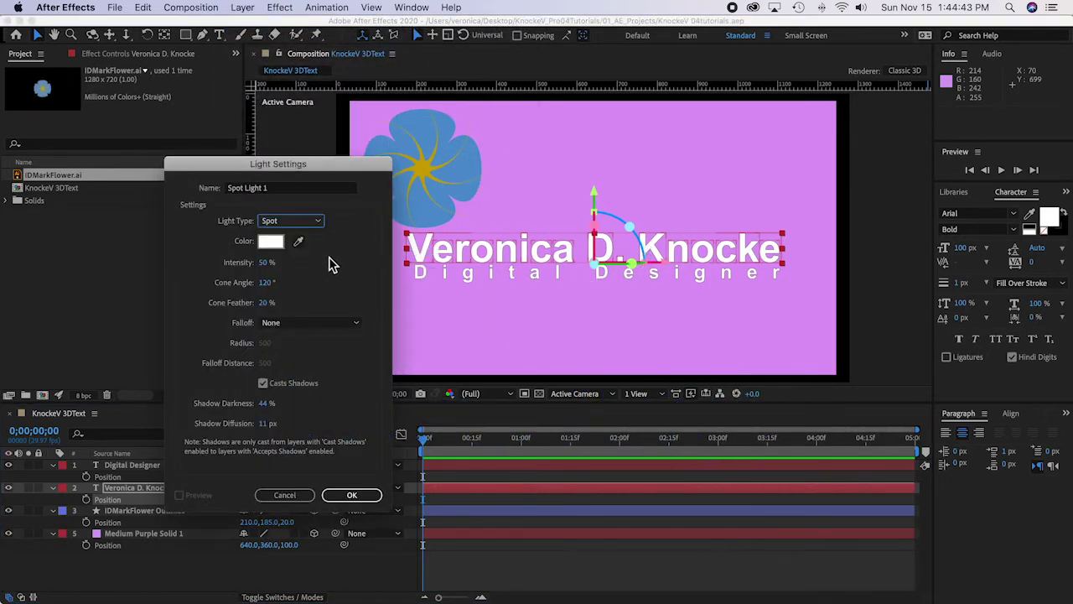
left_click(265, 263)
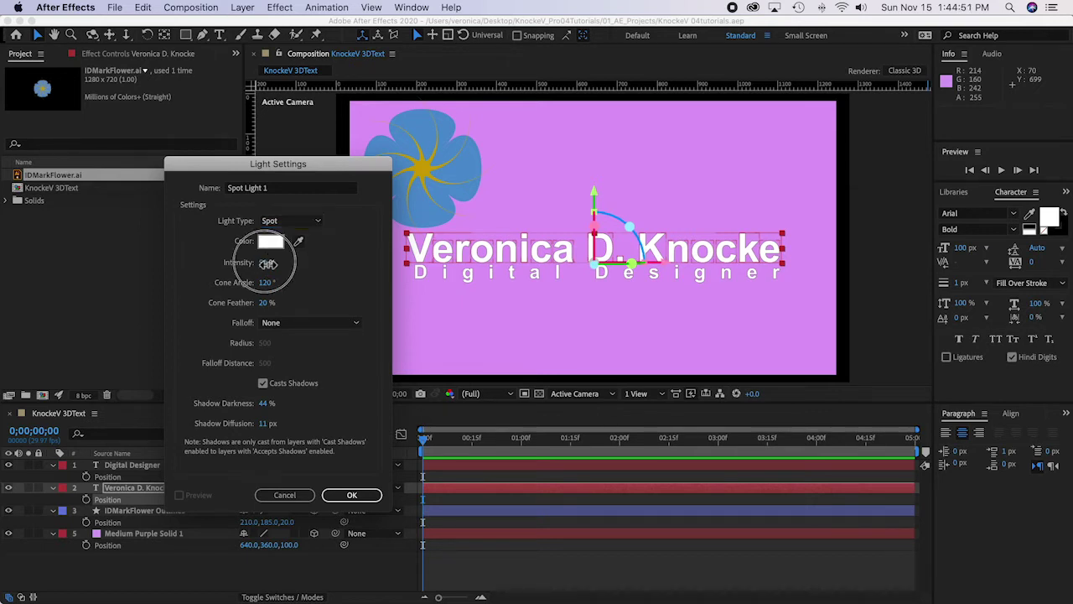
type("90")
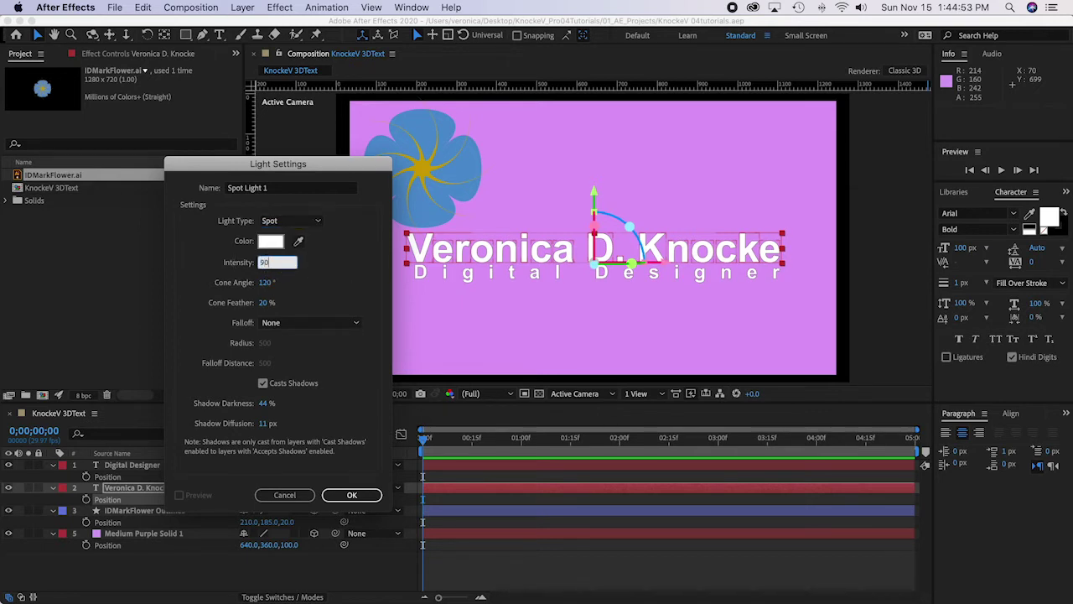
left_click(342, 266)
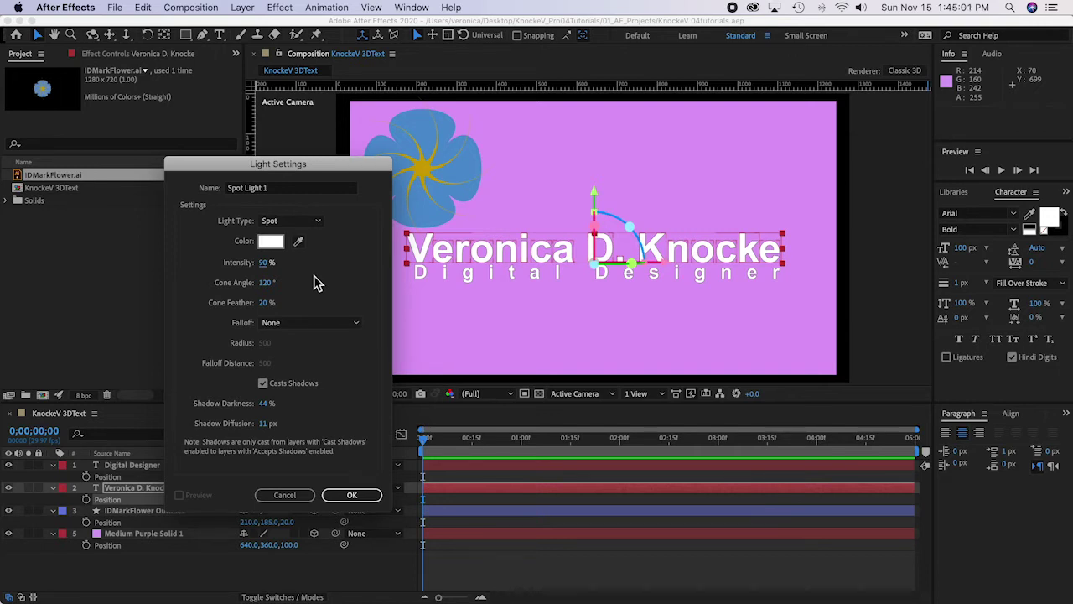
Step: Try a 90° cone angle for the spot light, set it back to 120°, and toggle its shadow casting off and on
left_click(264, 282)
left_click(267, 286)
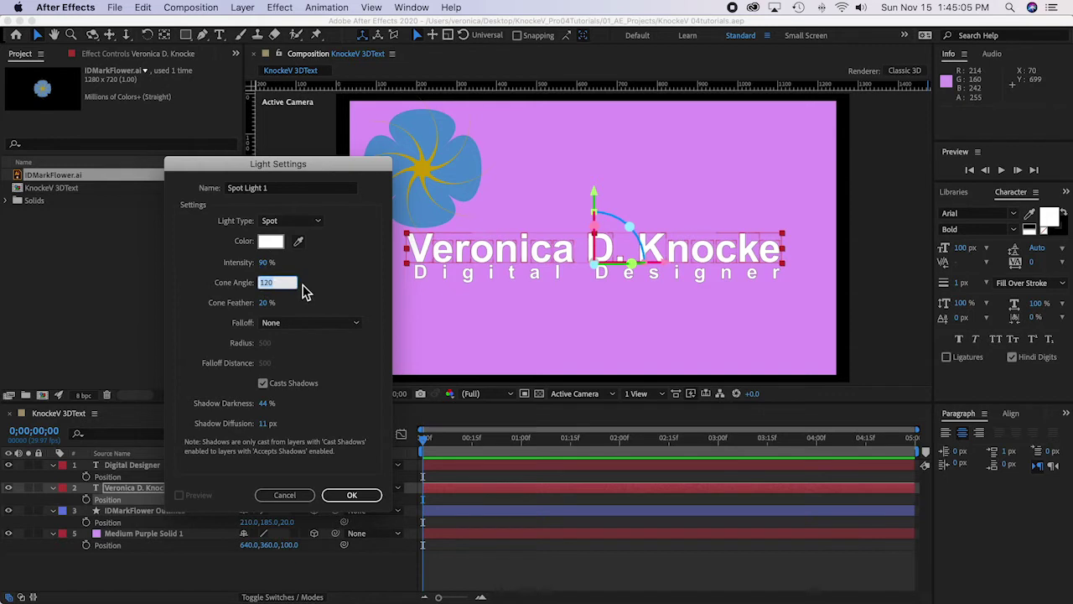
type("90")
key("Return")
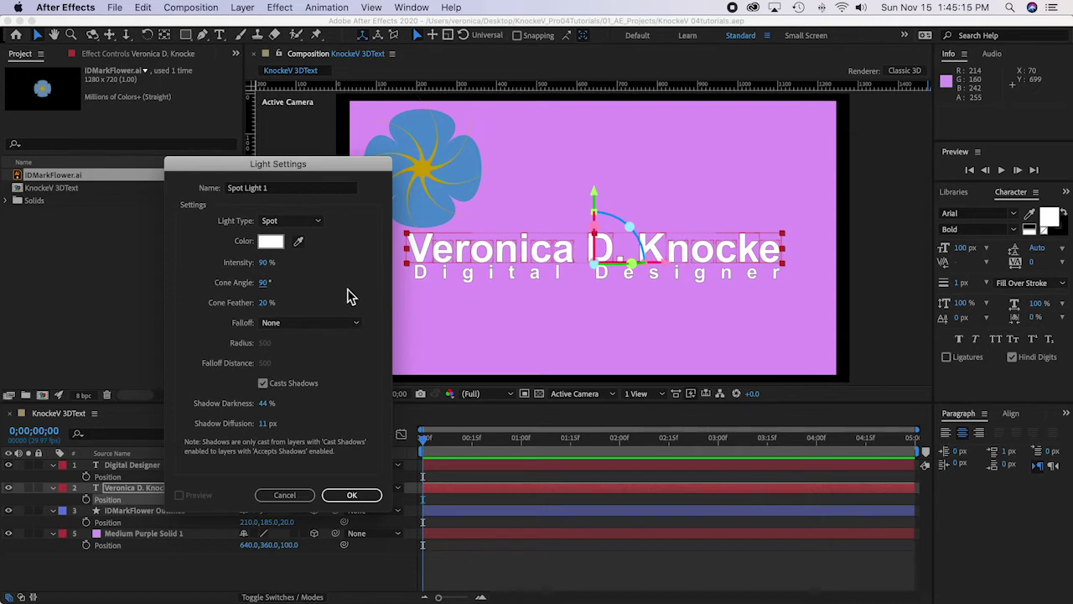
left_click(264, 283)
type("120")
left_click(340, 298)
left_click(263, 383)
left_click(262, 383)
left_click(262, 383)
left_click(263, 383)
Step: Set the spot light's shadow darkness to 60% and shadow diffusion to 10 px, and create the light
left_click(271, 403)
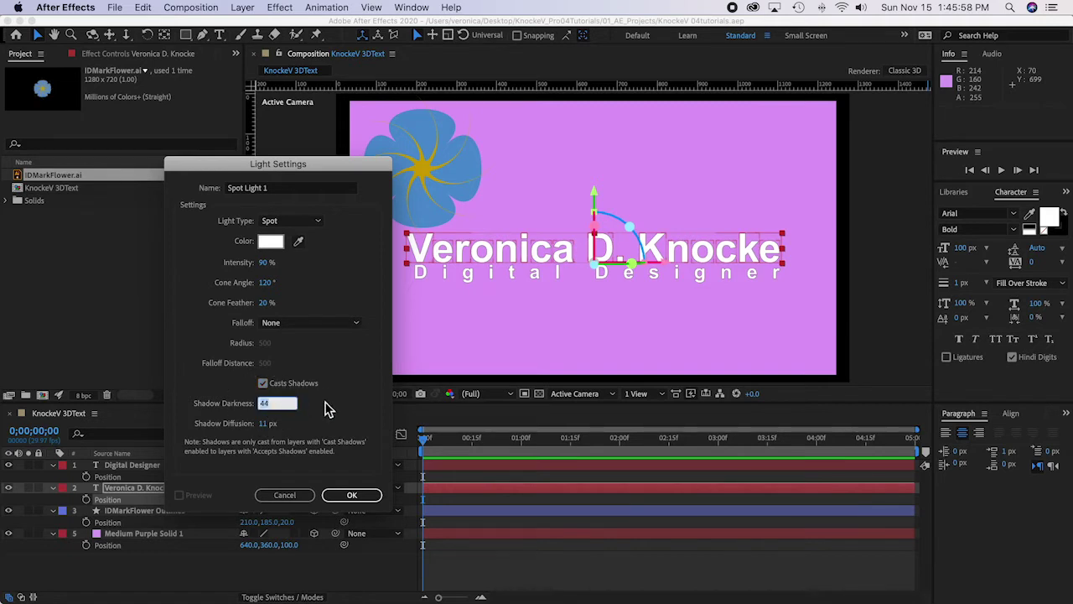
type("60")
left_click(340, 386)
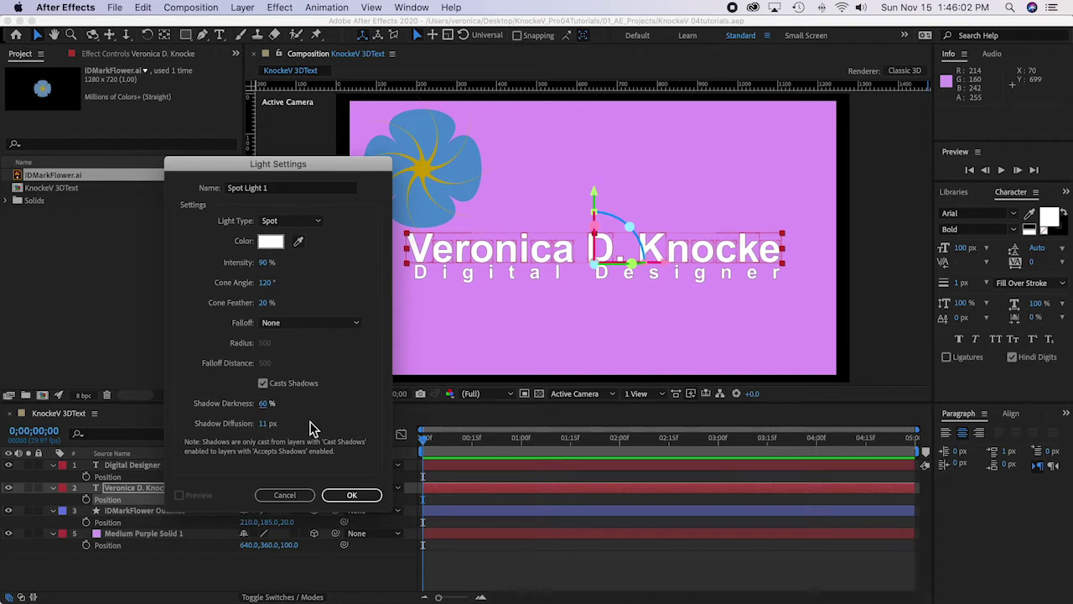
left_click(265, 425)
type("10")
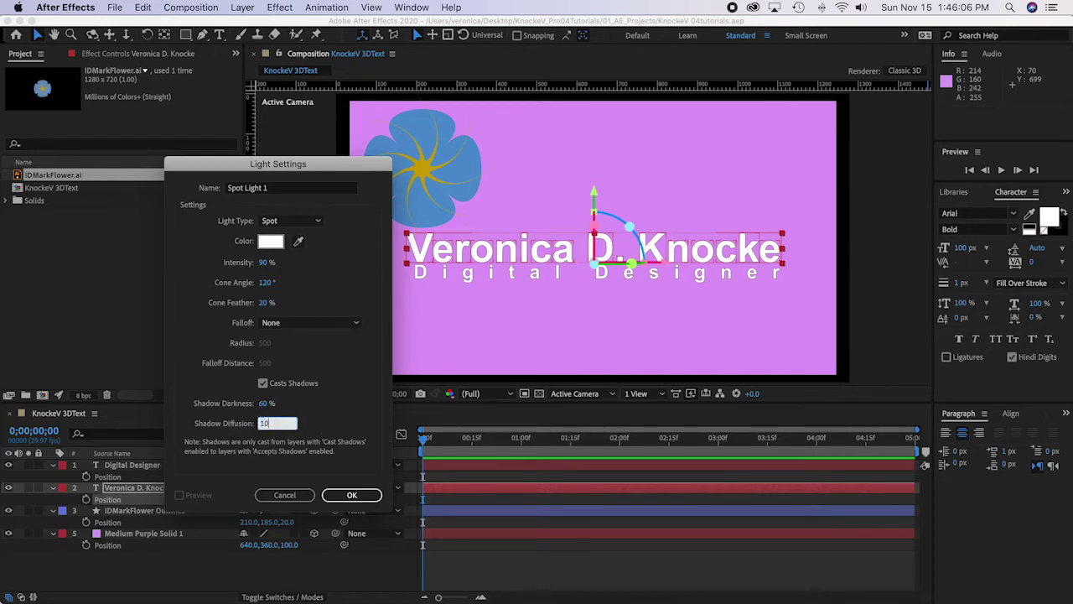
left_click(328, 412)
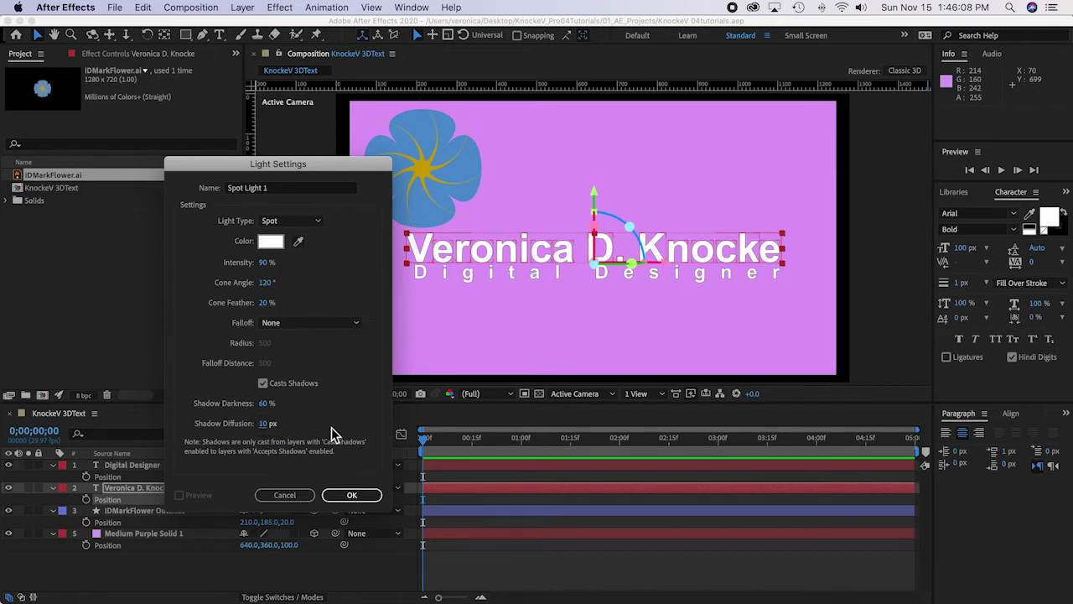
left_click(356, 495)
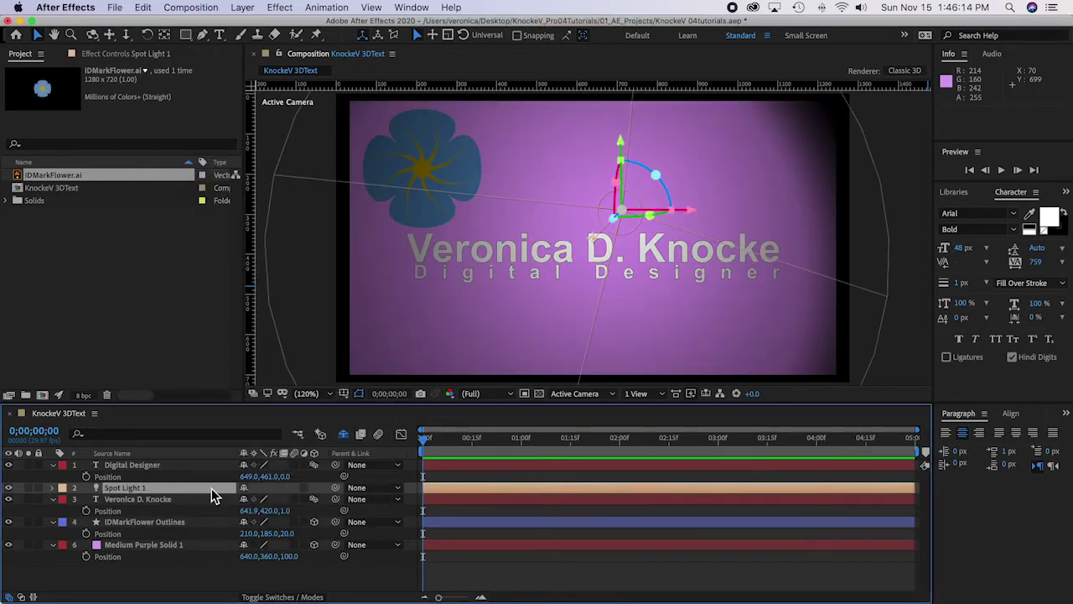
Step: Start a second light layer, choose Ambient as its light type, and set its intensity to 50%
left_click(242, 7)
mouse_move(258, 25)
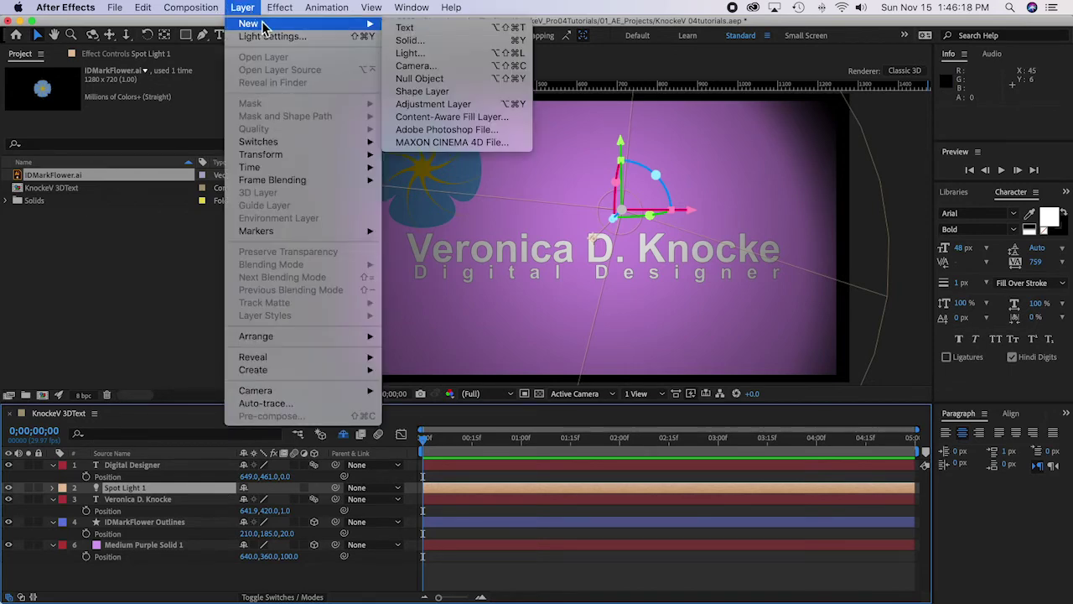
left_click(426, 58)
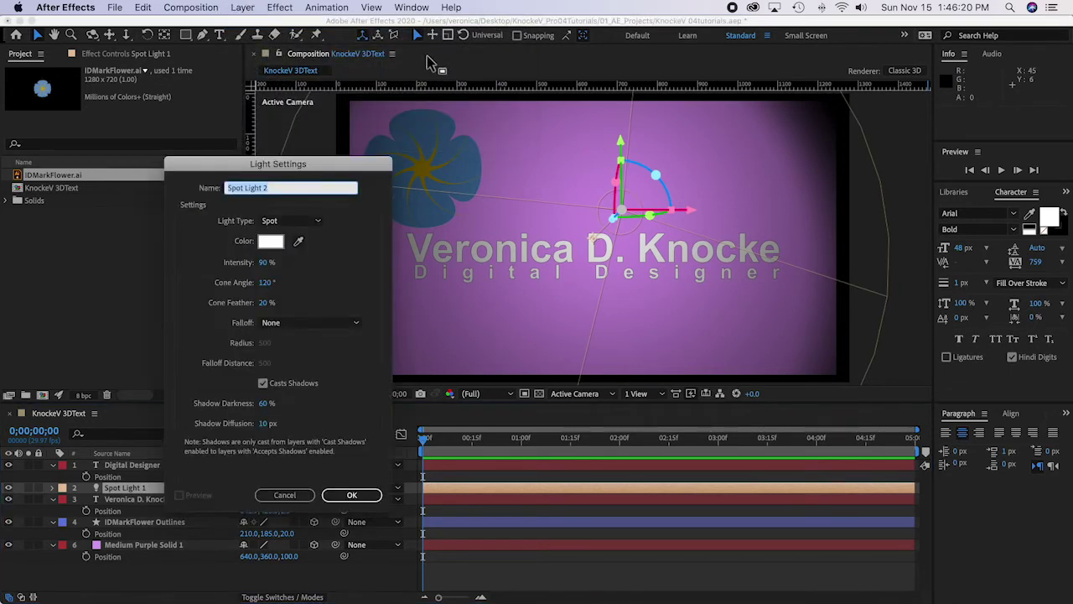
left_click(287, 226)
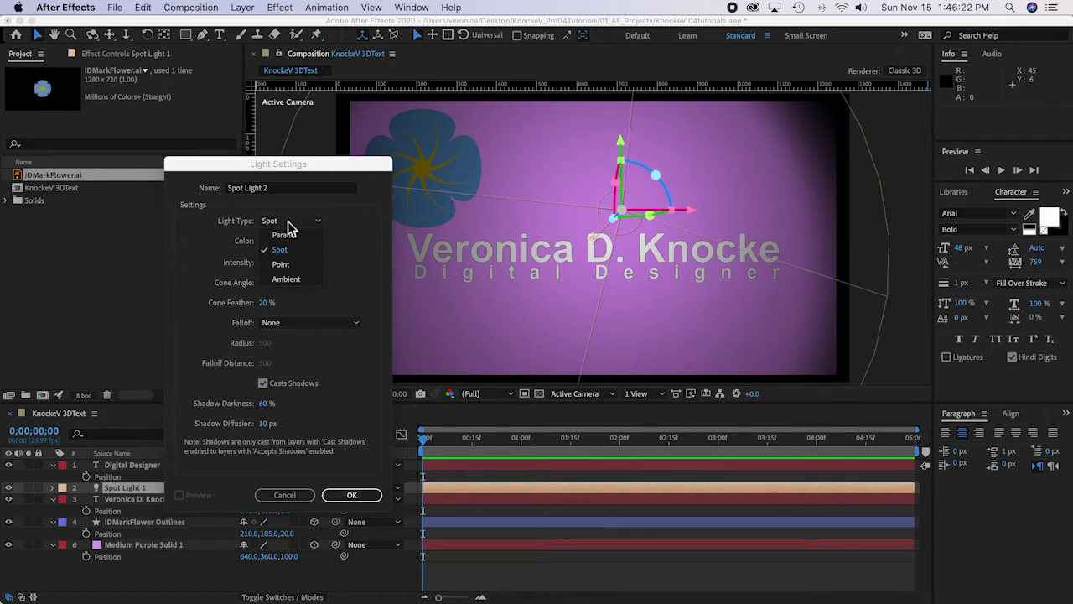
left_click(306, 279)
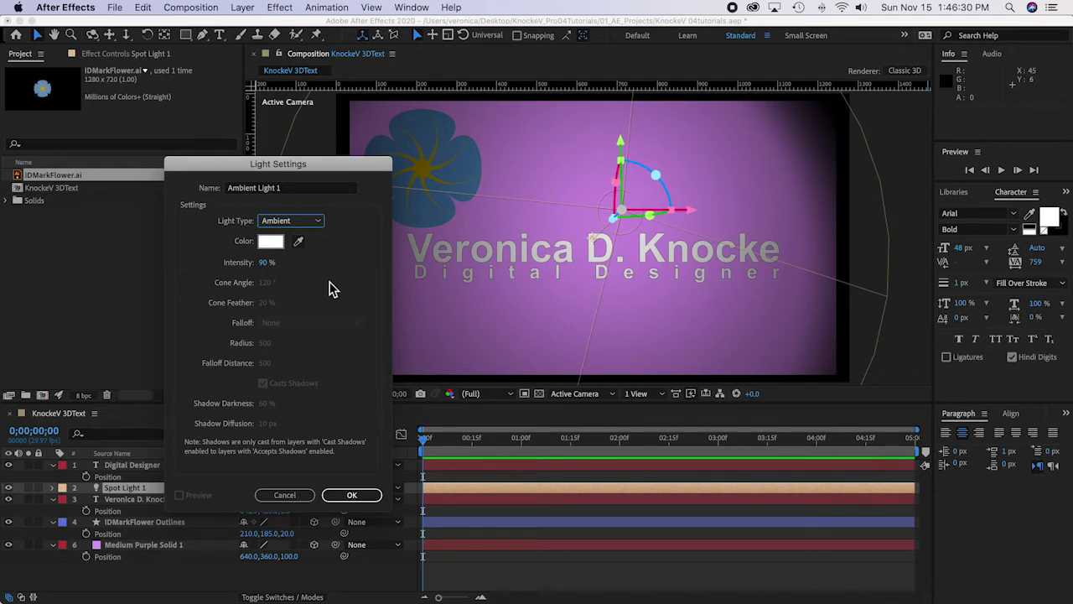
left_click(265, 265)
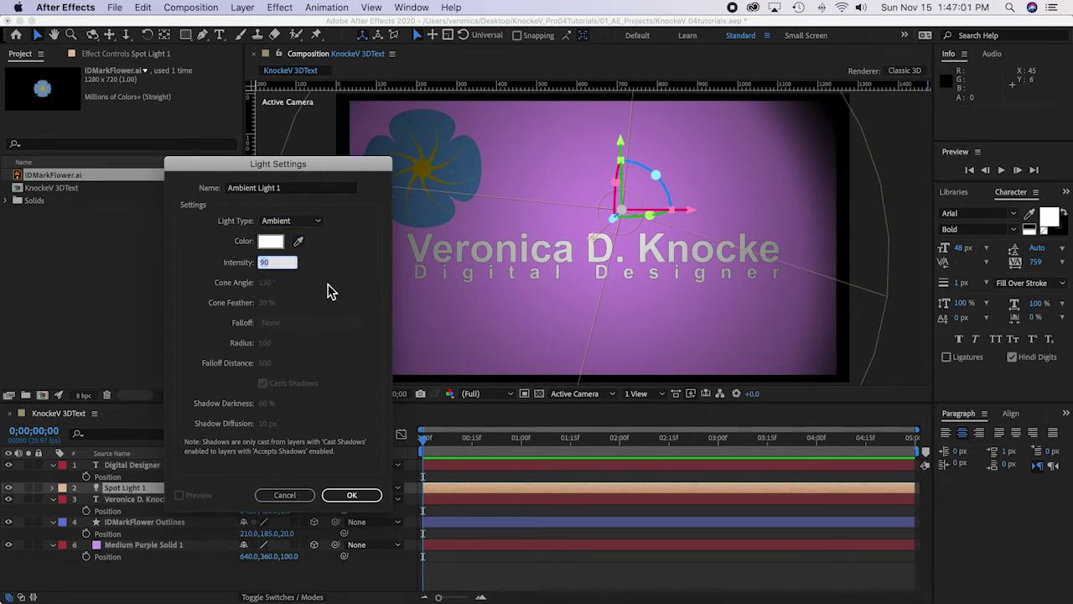
type("50")
left_click(329, 291)
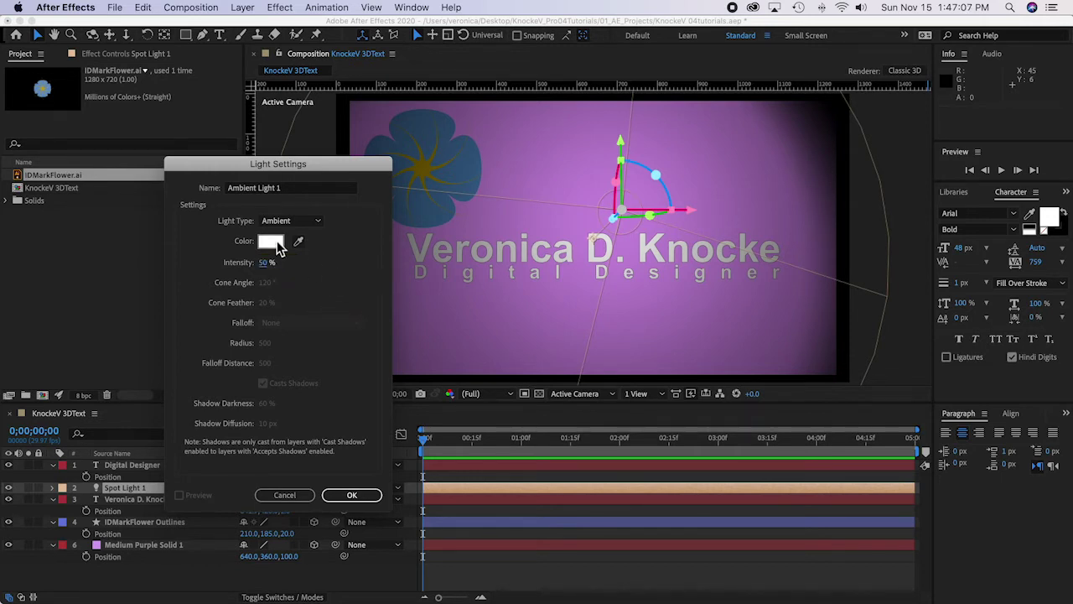
Step: Give the ambient light the pale lavender color DFBEF7 and create the light
left_click(276, 243)
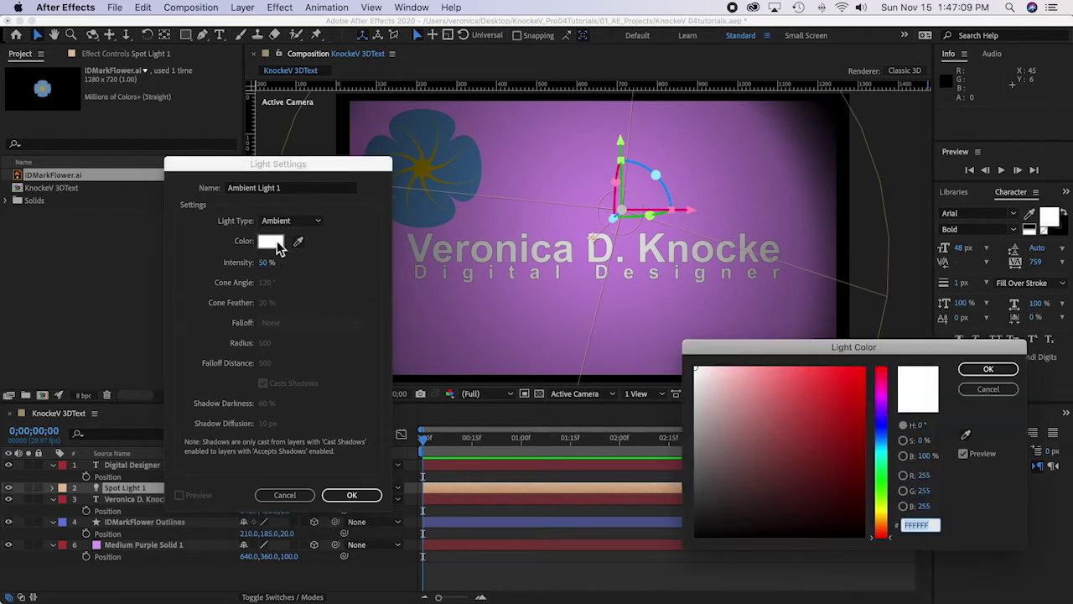
left_click(882, 406)
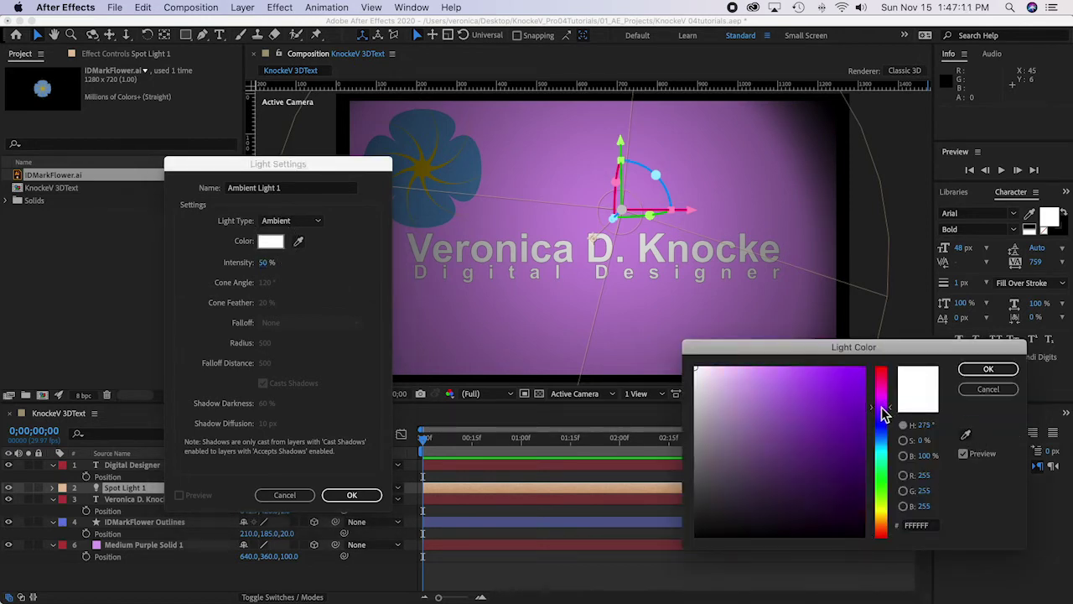
left_click(735, 375)
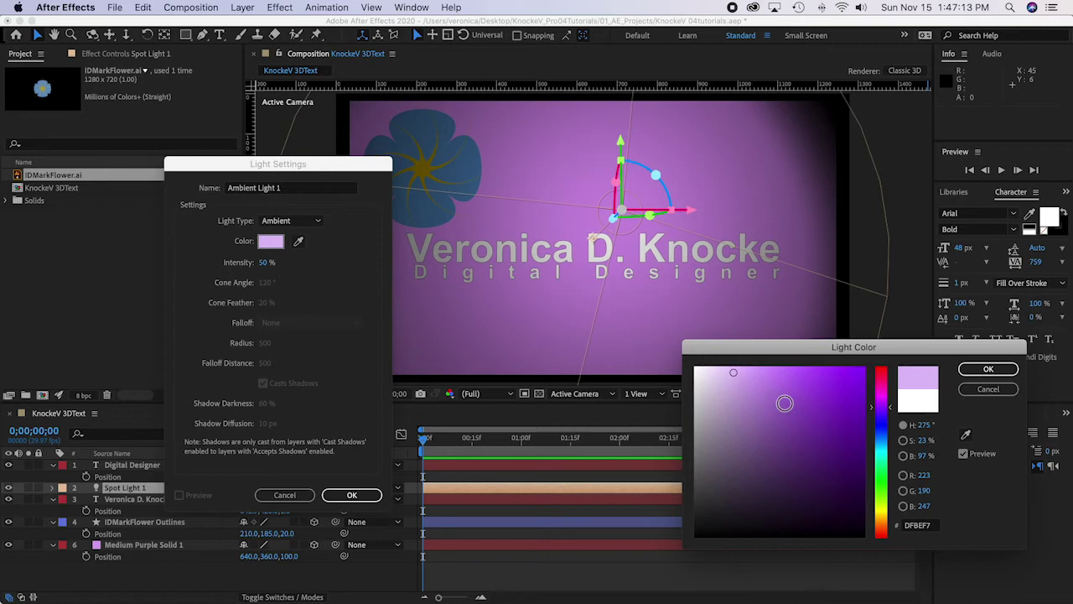
left_click(987, 370)
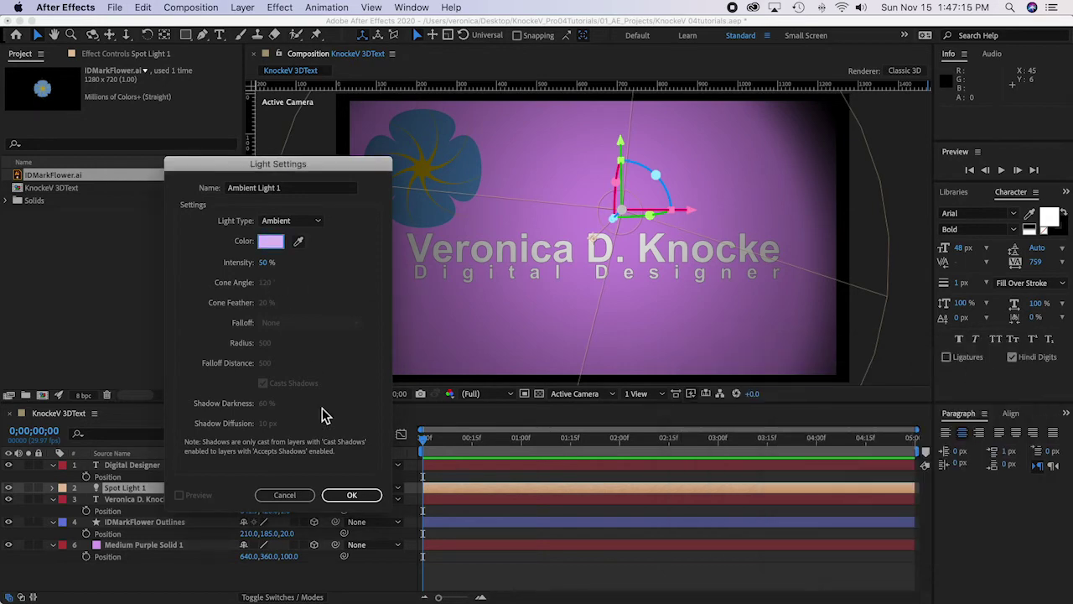
left_click(361, 495)
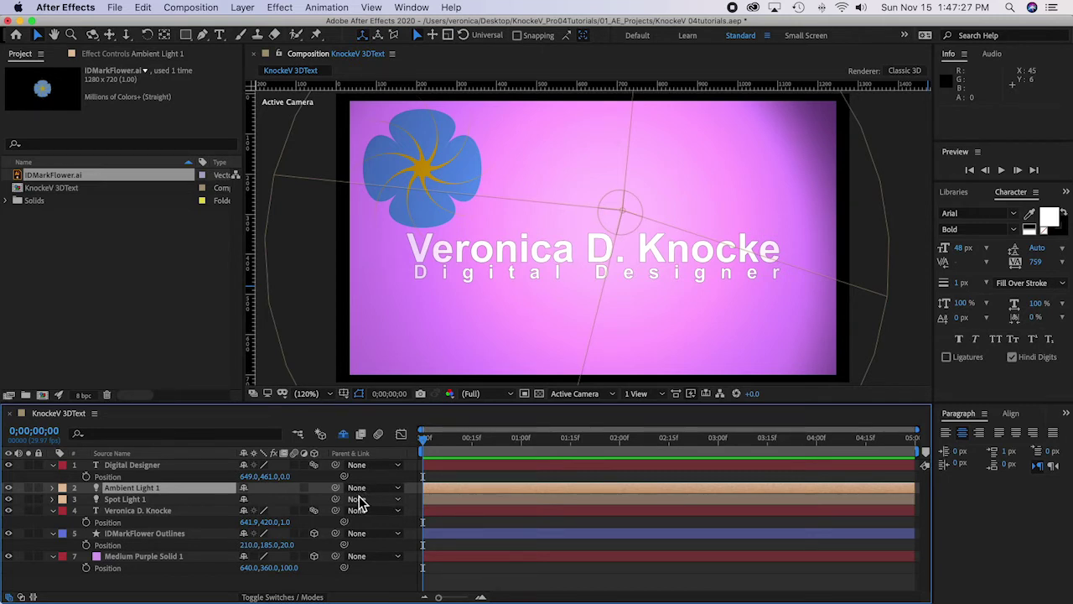
Step: Move the "Digital Designer" layer below both lights and turn on Casts Shadows for it and the name text layer
left_click(172, 511)
left_click_drag(172, 467, 176, 510)
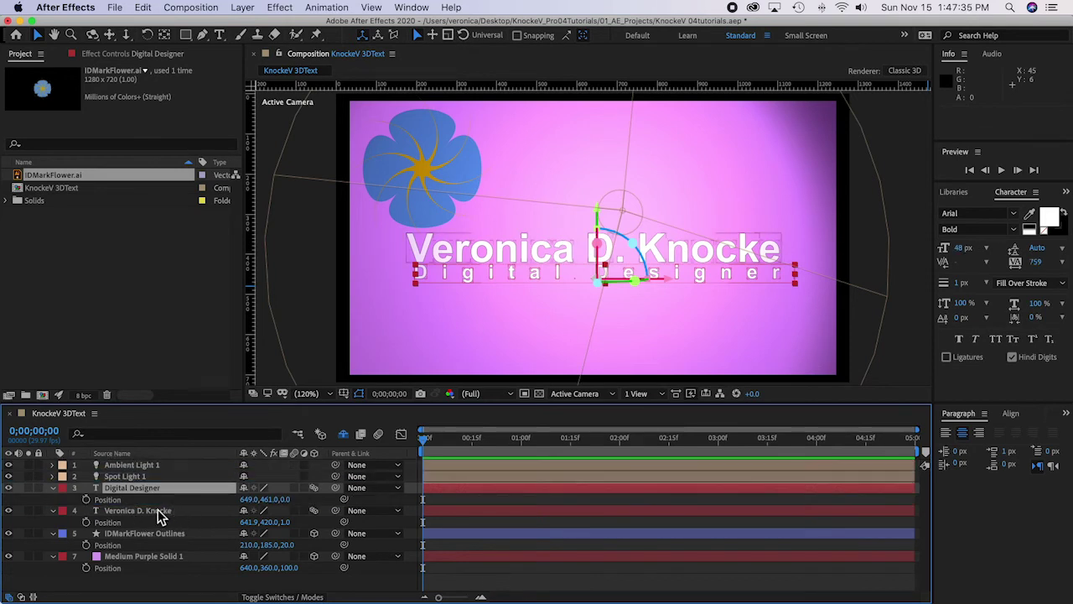
left_click(188, 513, "shift")
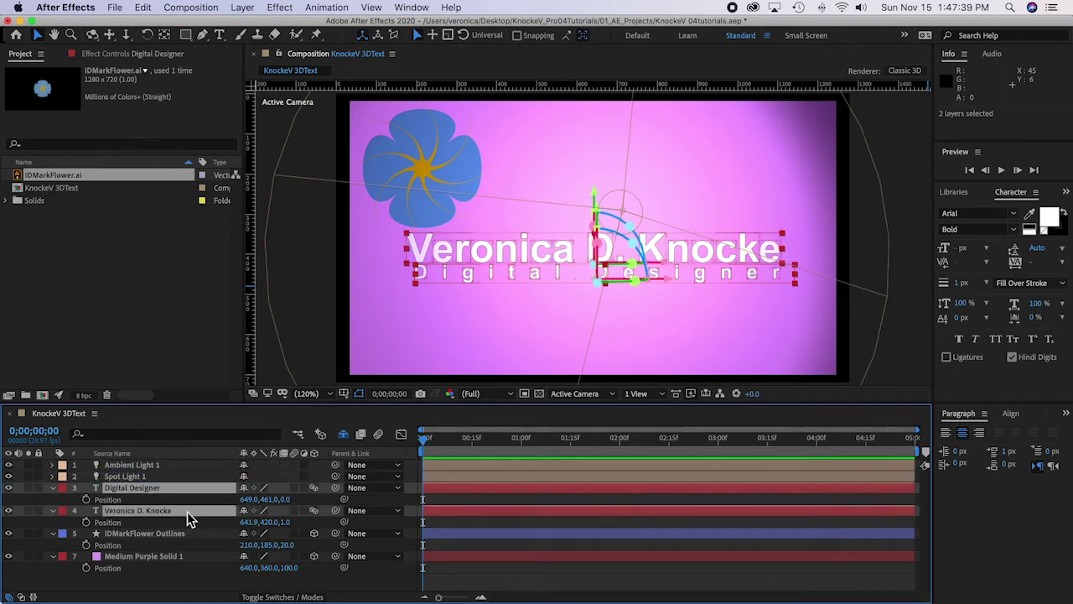
key("a")
key("a")
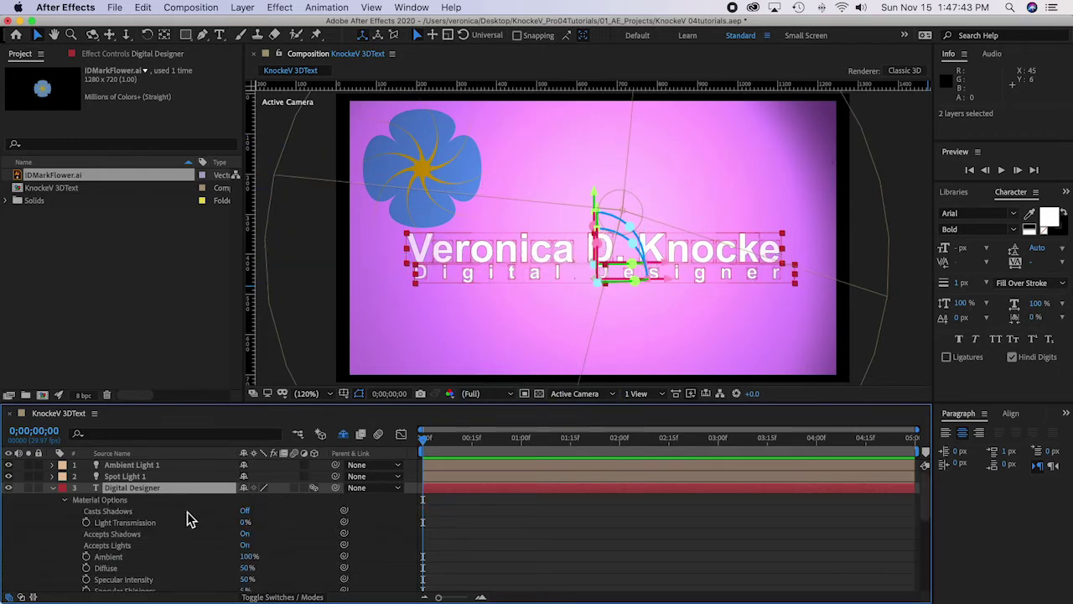
left_click(245, 511)
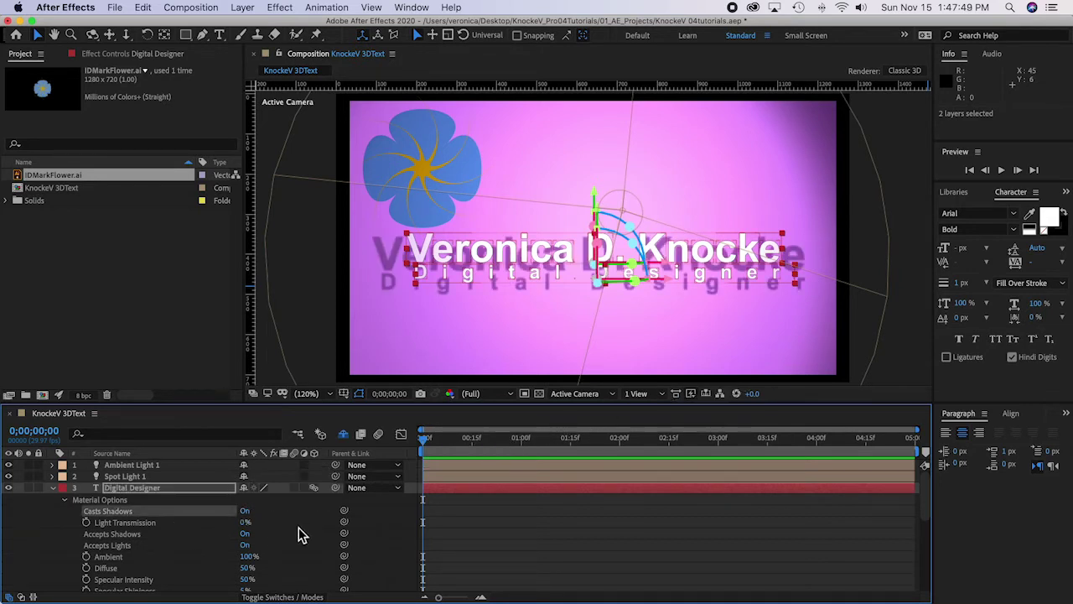
left_click(32, 545)
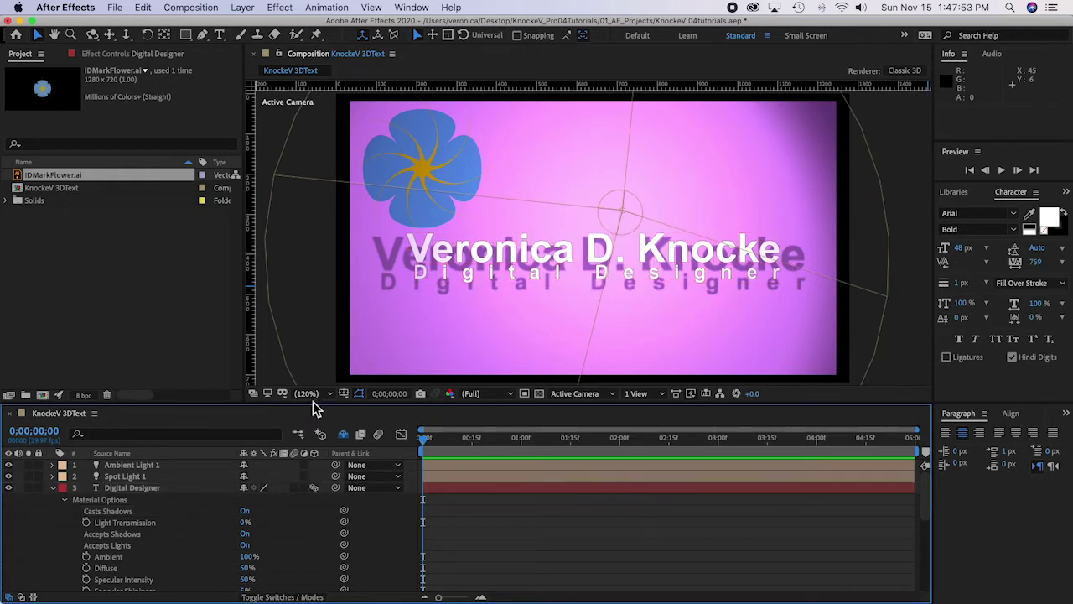
Step: Enlarge the timeline and examine the material options of both text layers and Medium Purple Solid 1
left_click_drag(311, 404, 316, 340)
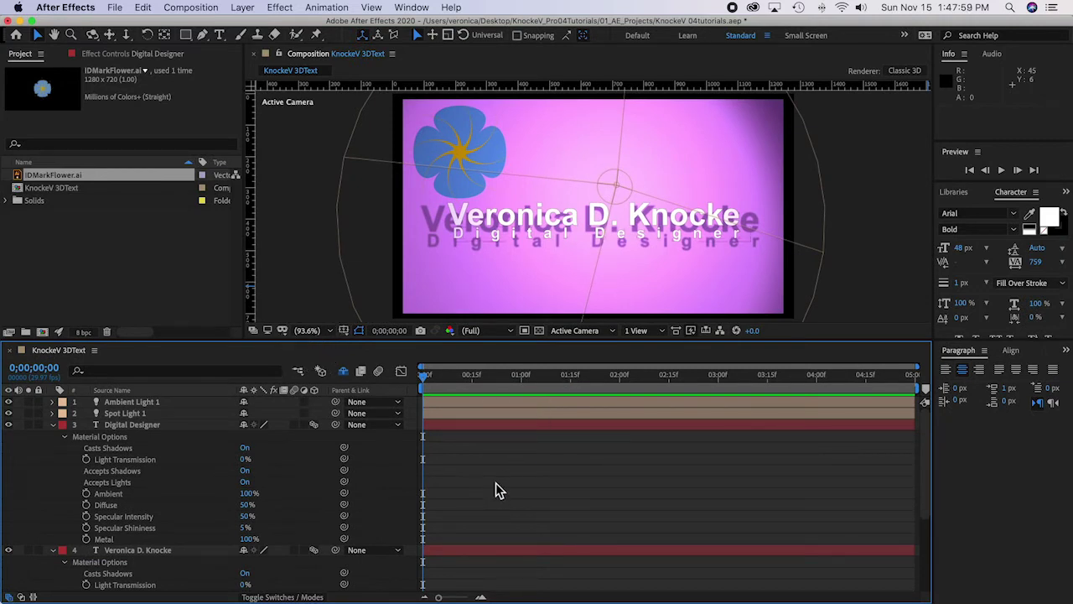
left_click(152, 427)
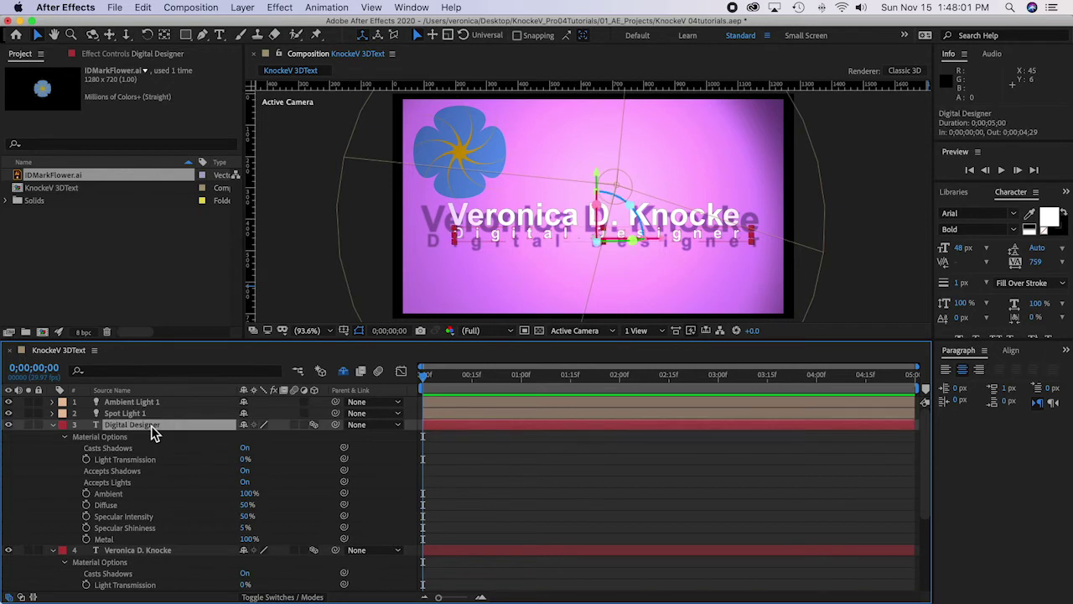
left_click(157, 552, "shift")
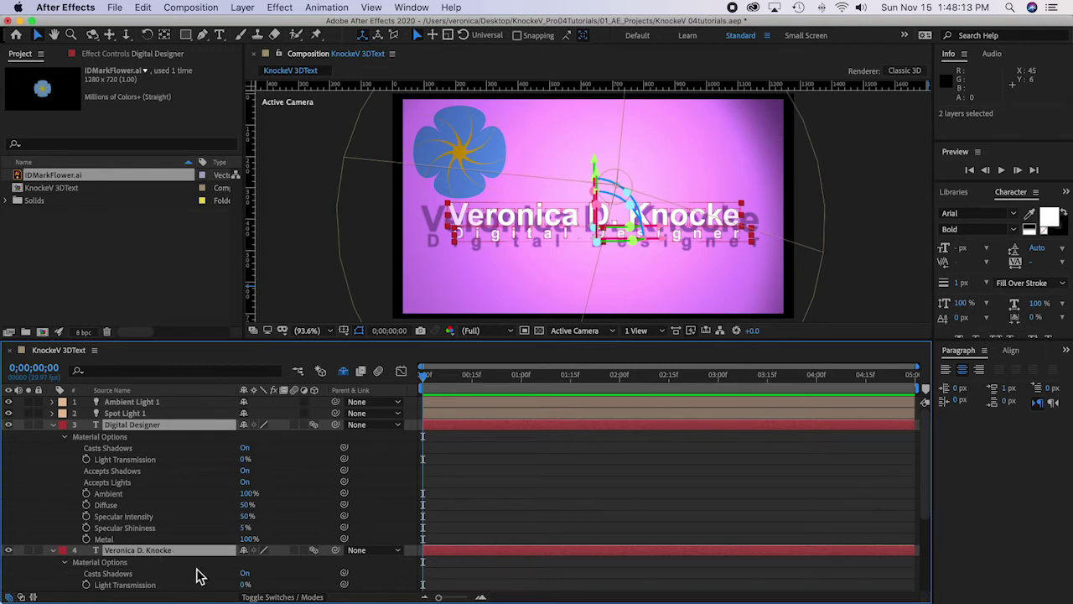
scroll(202, 576, "down", 5)
left_click(159, 574)
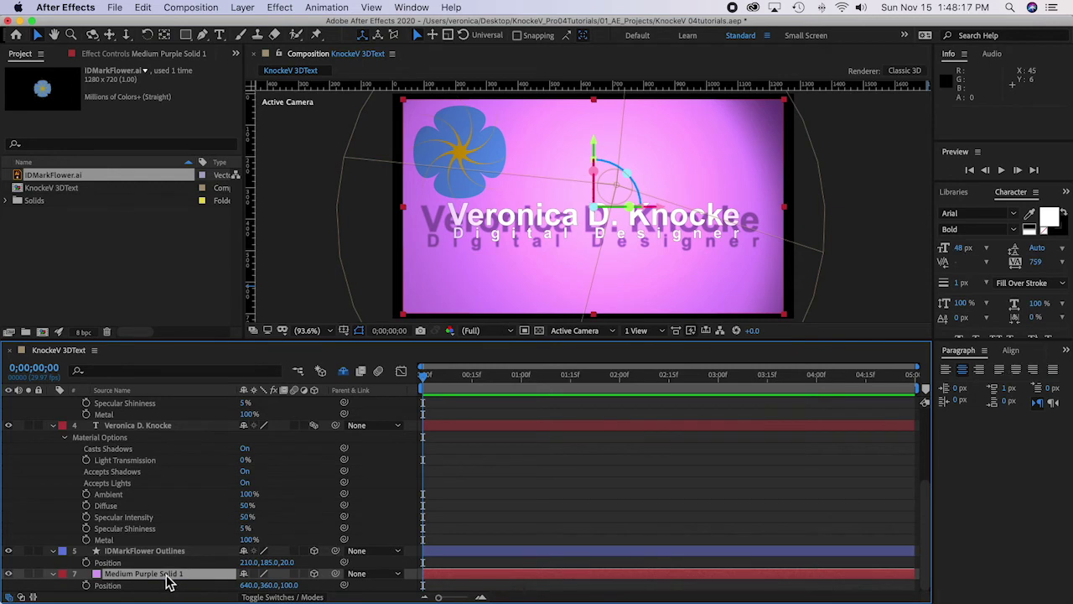
key("a")
key("a")
scroll(167, 581, "down", 3)
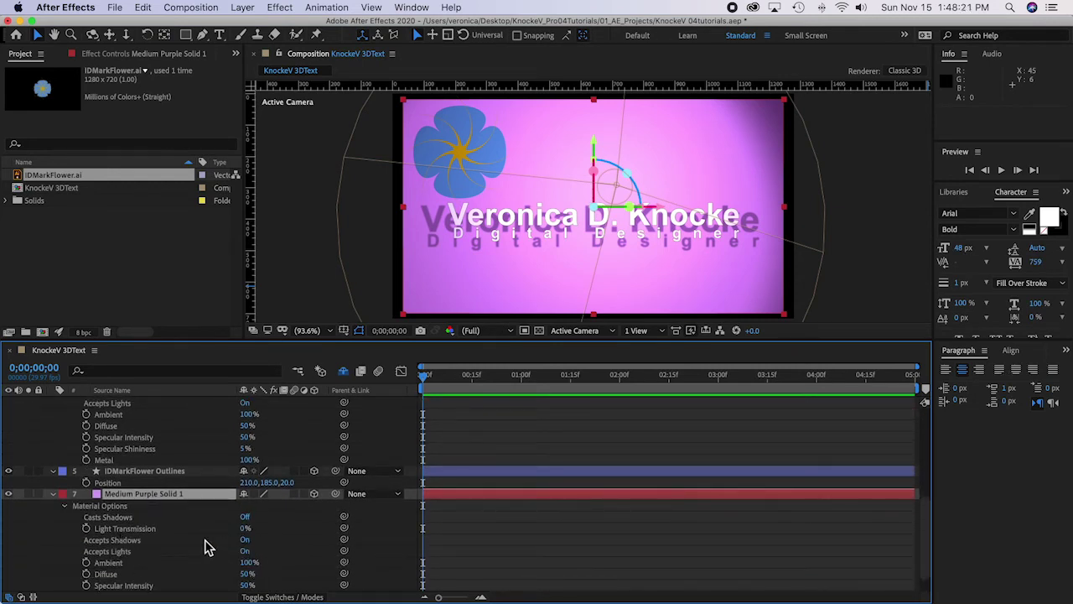
scroll(208, 546, "up", 1)
scroll(208, 547, "up", 3)
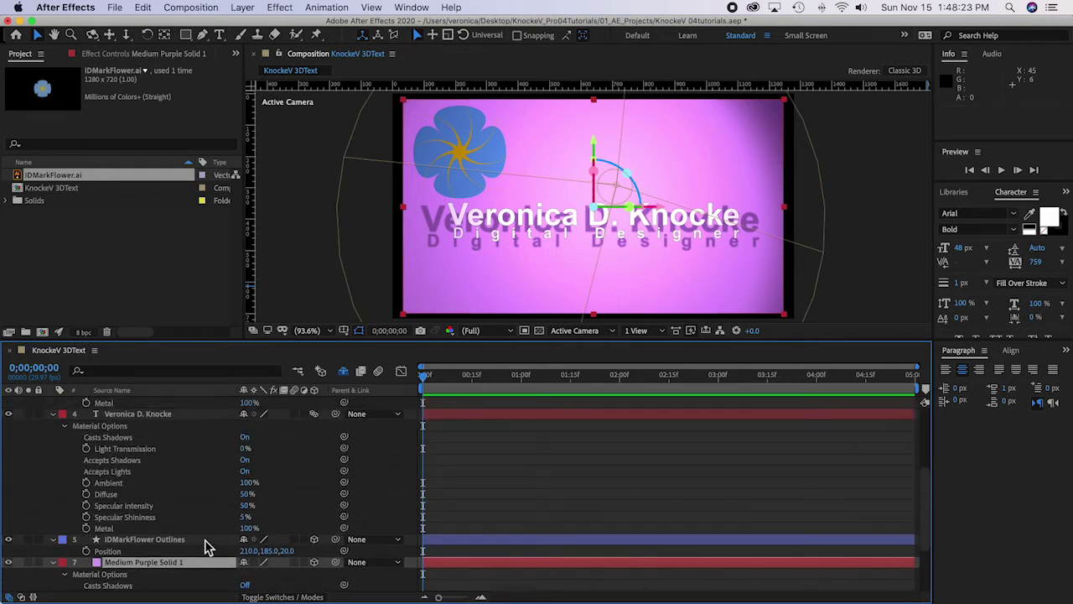
scroll(207, 547, "up", 6)
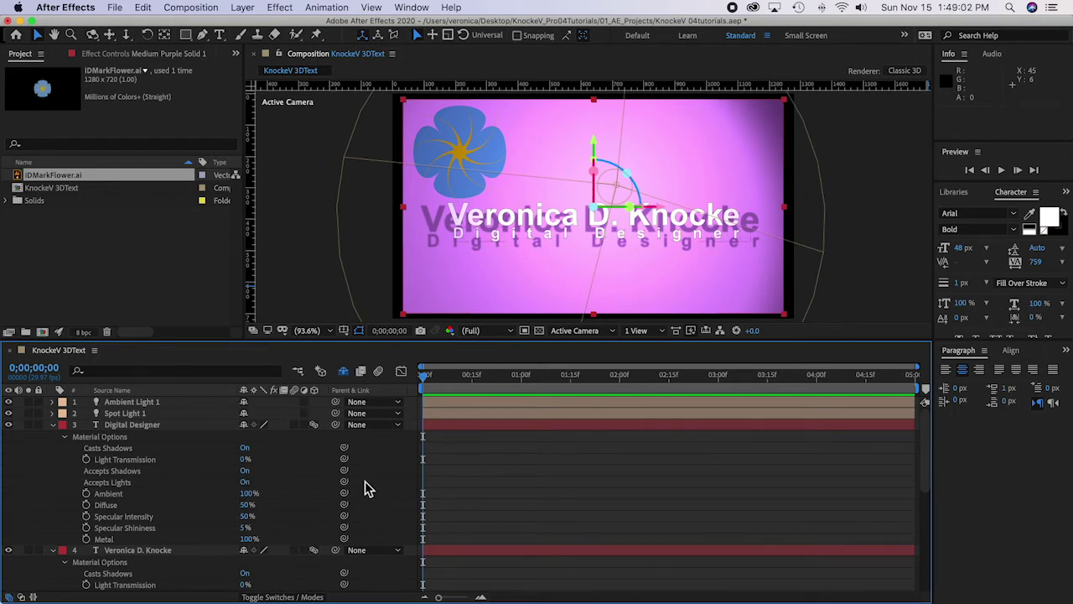
Step: At 0;00;03;00, enable Position keyframing for both the "Digital Designer" layer and the name text layer
left_click_drag(424, 384, 718, 405)
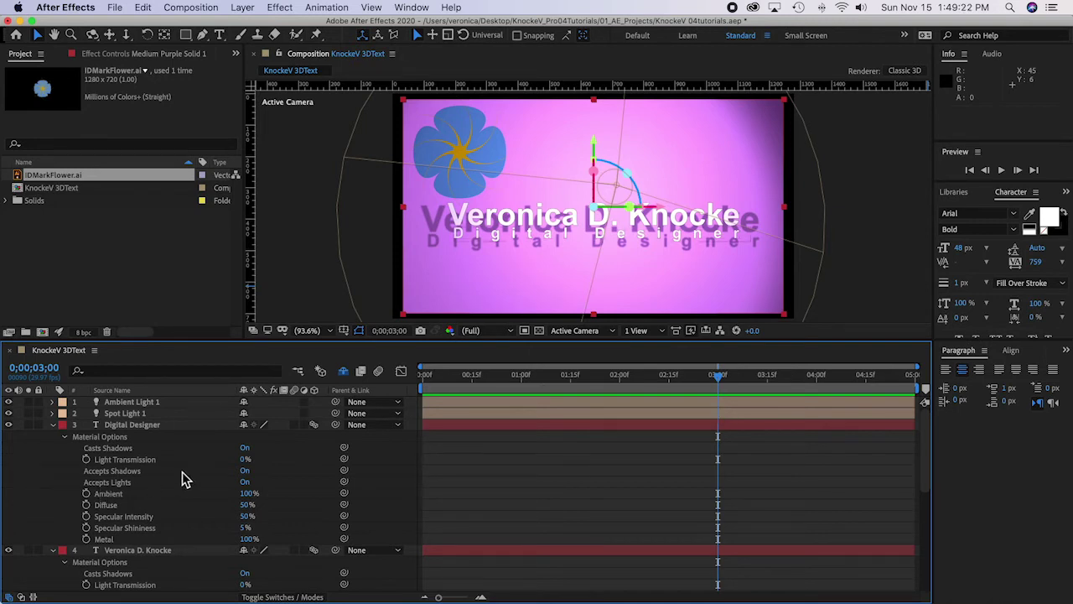
left_click(126, 425)
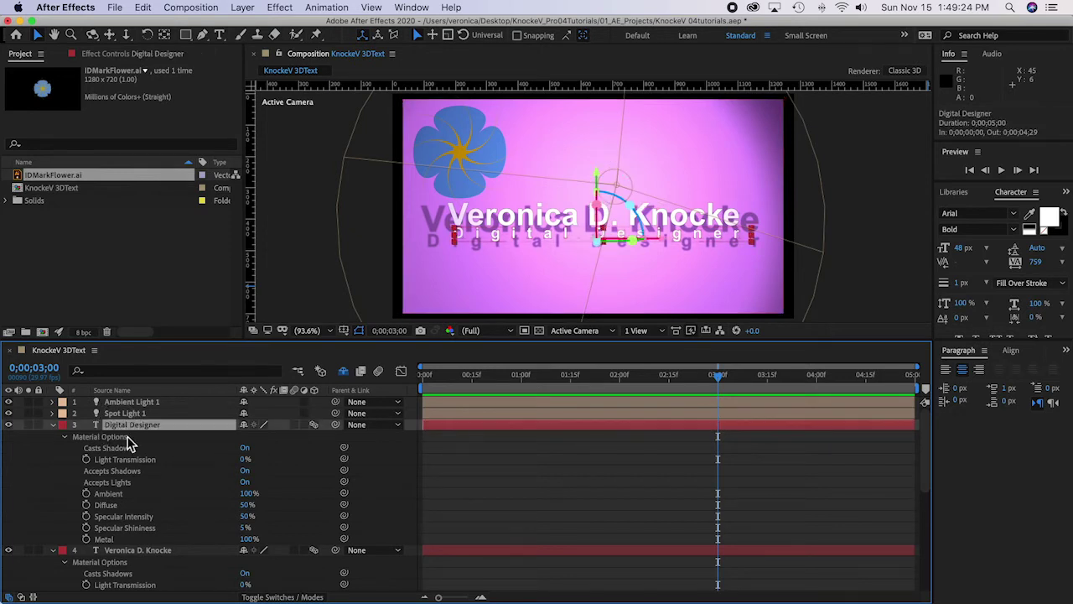
left_click(168, 552, "shift")
key("p")
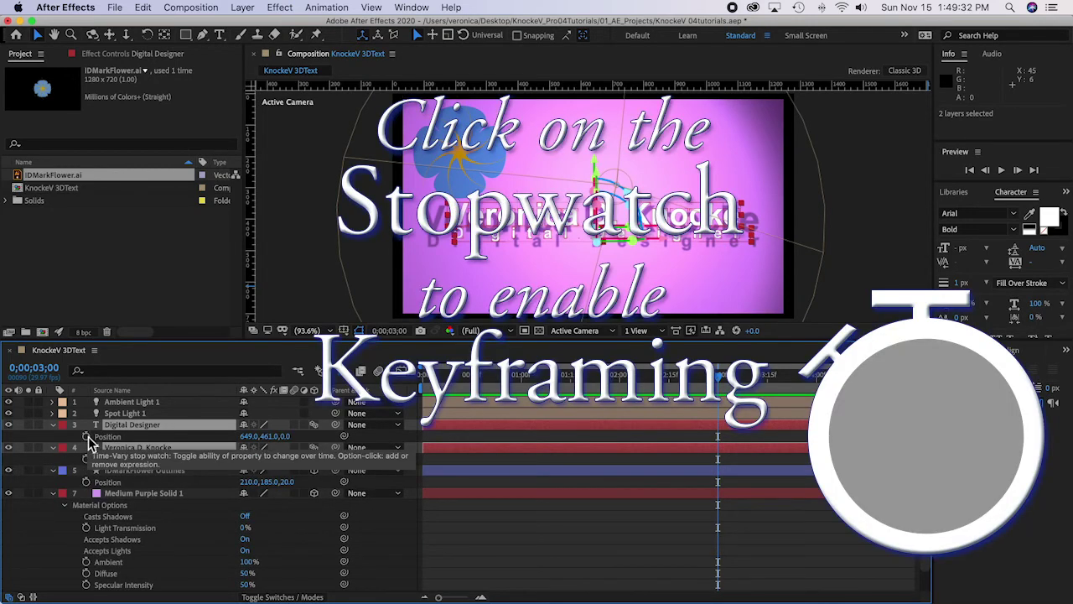
left_click(86, 436)
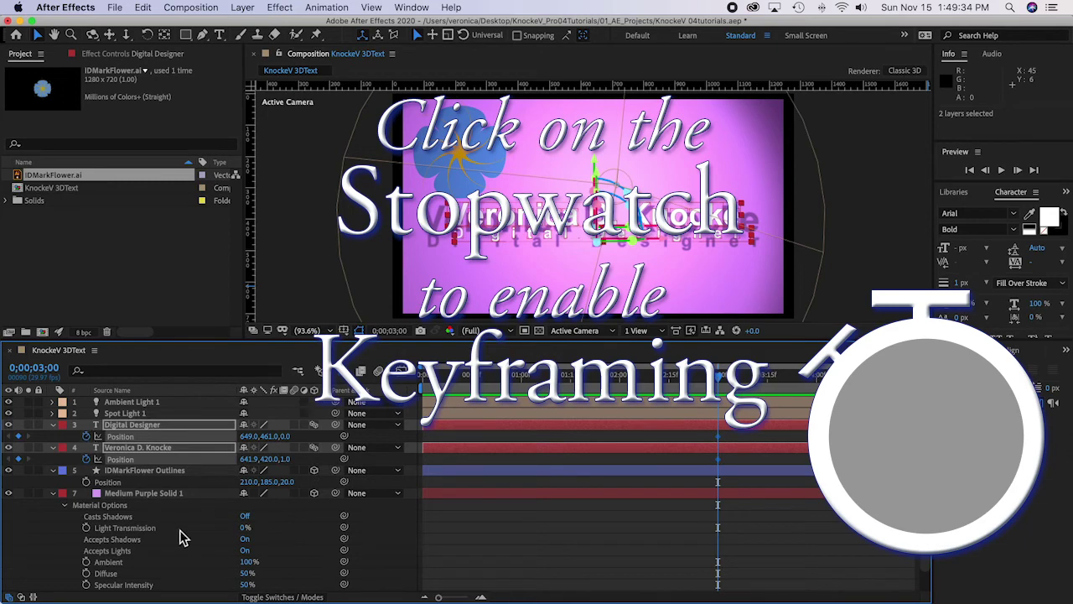
left_click(61, 440)
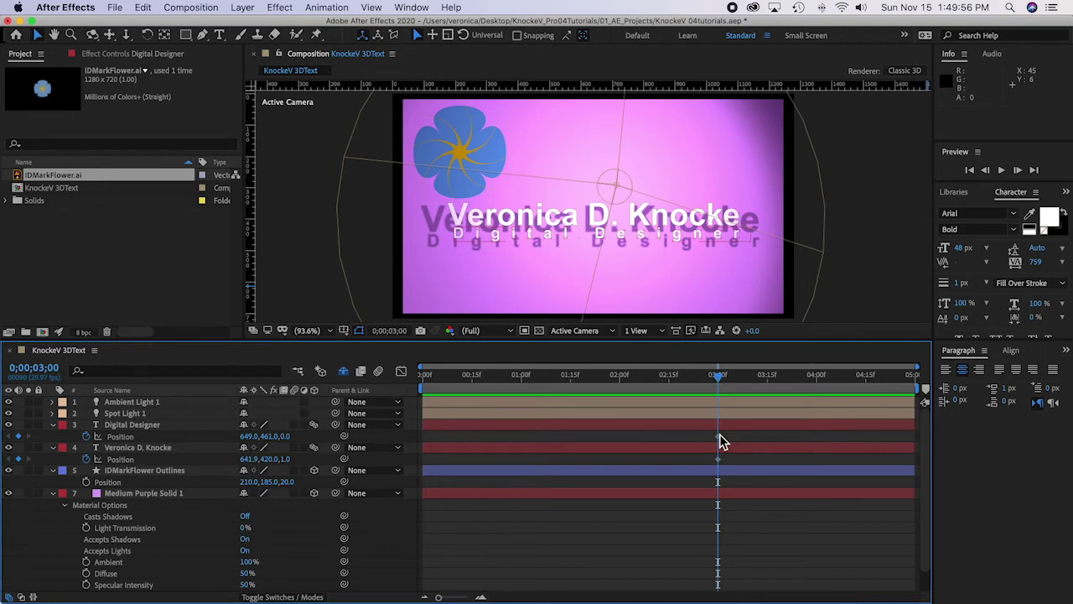
Step: At 0;00;00;00, collapse the purple solid's properties and keyframe the name text layer's position at Y 185 and Z -1000
scroll(721, 442, "down", 2)
left_click_drag(718, 376, 359, 378)
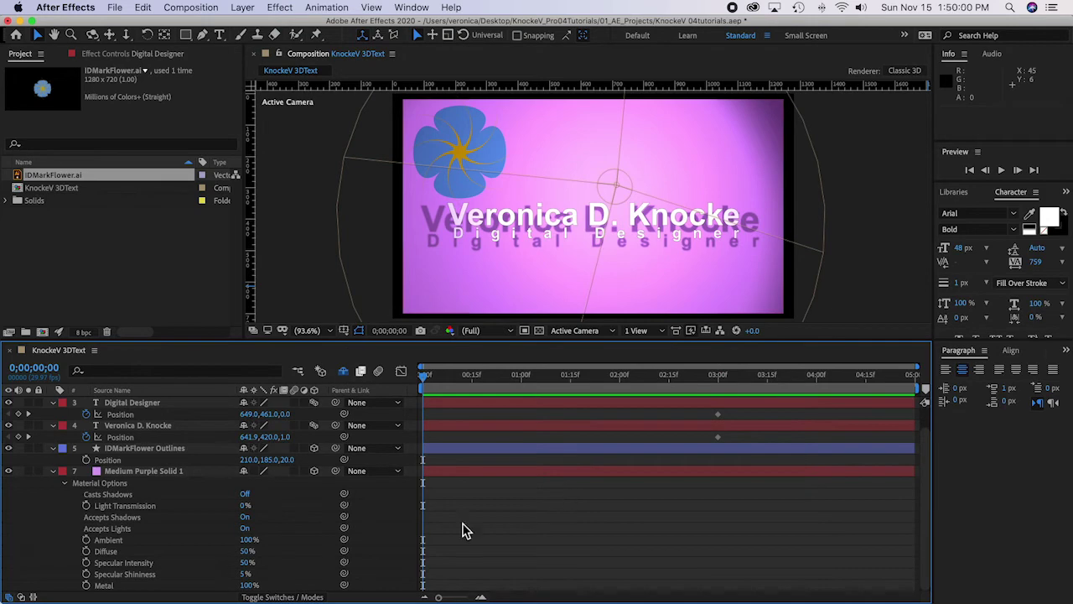
left_click(53, 472)
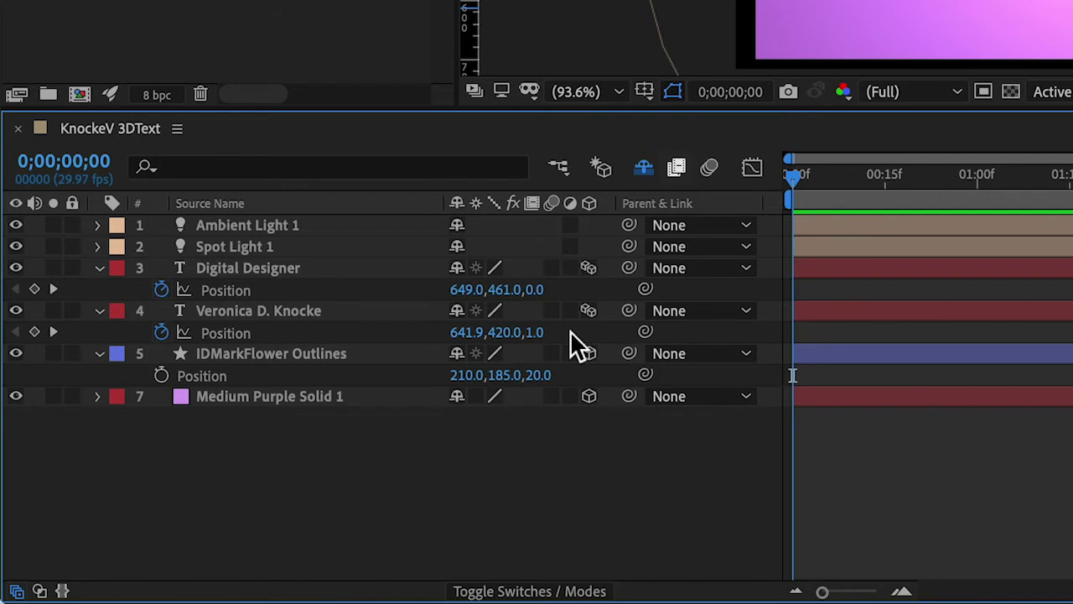
left_click(539, 332)
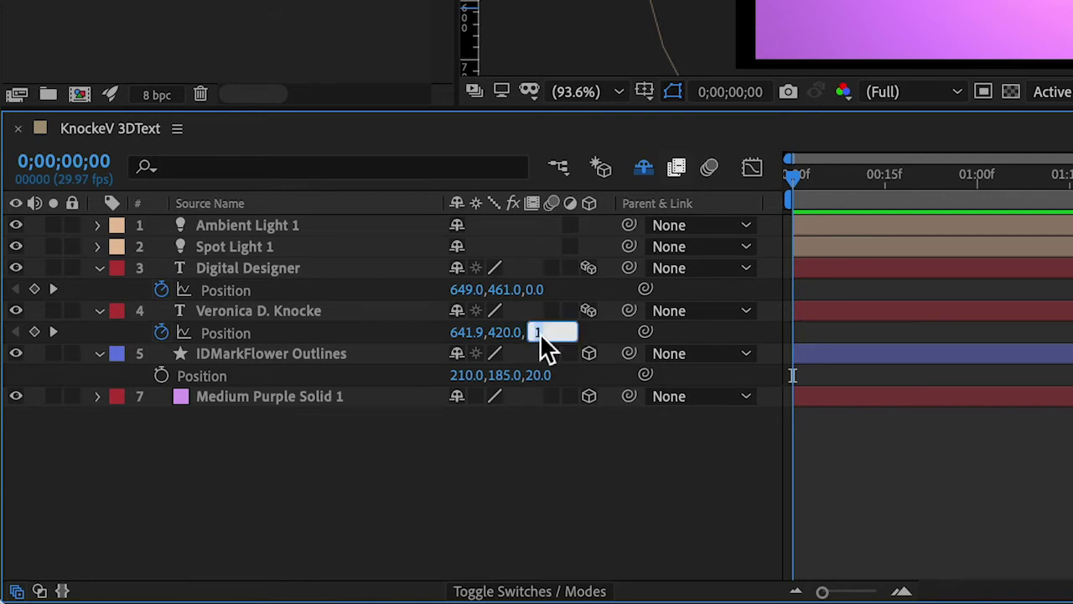
type("-100")
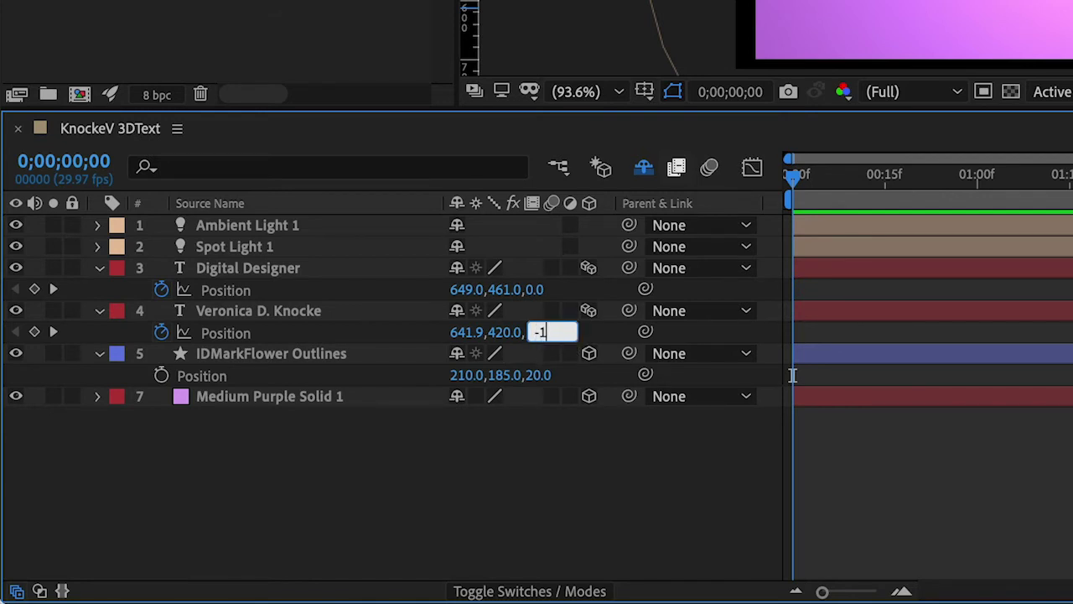
type("0")
left_click(517, 466)
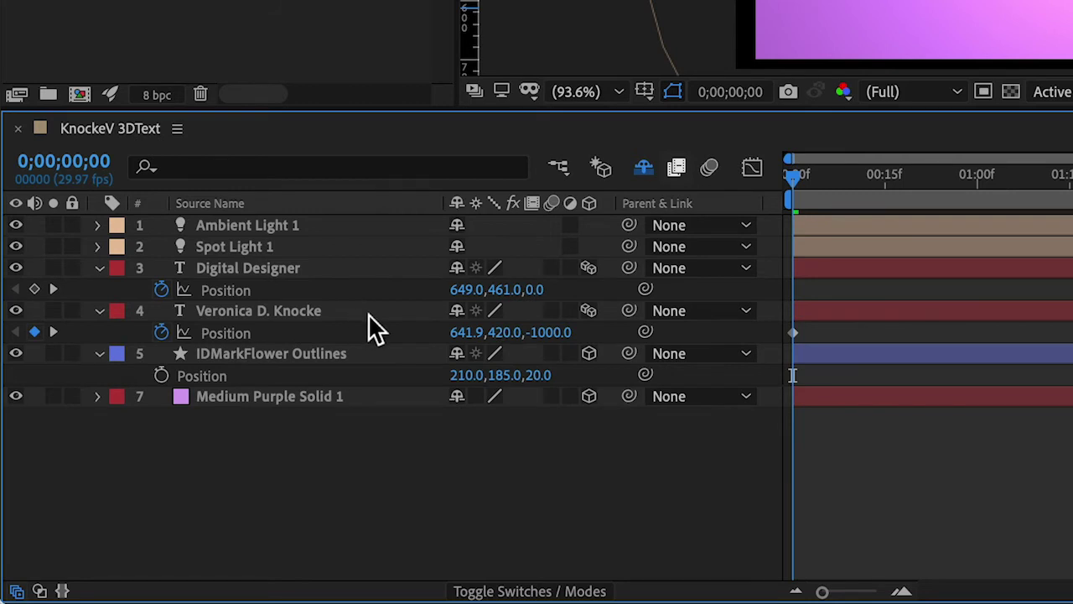
left_click(507, 335)
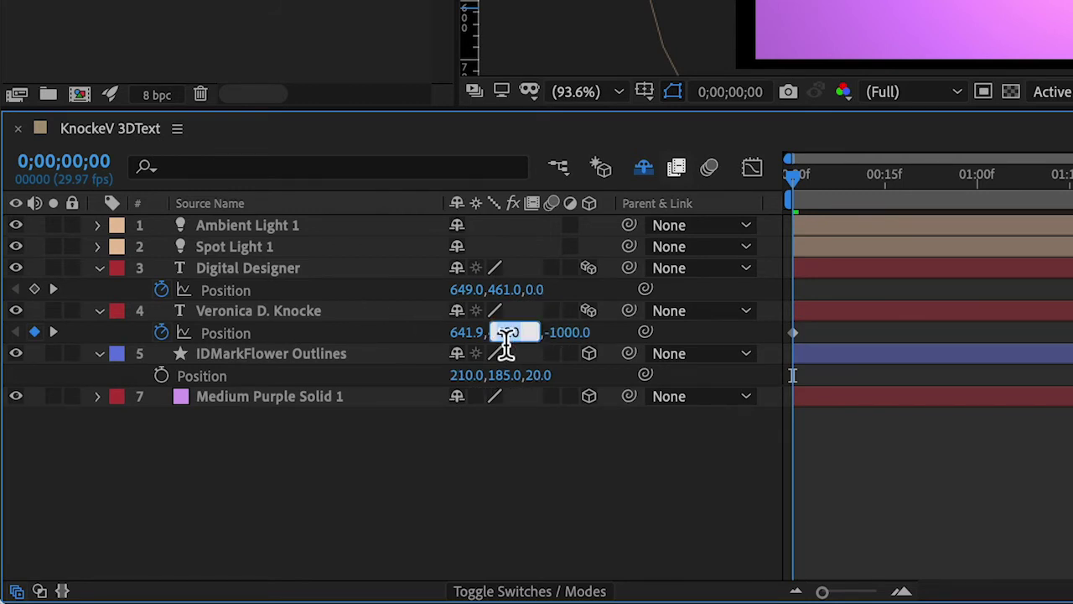
type("185")
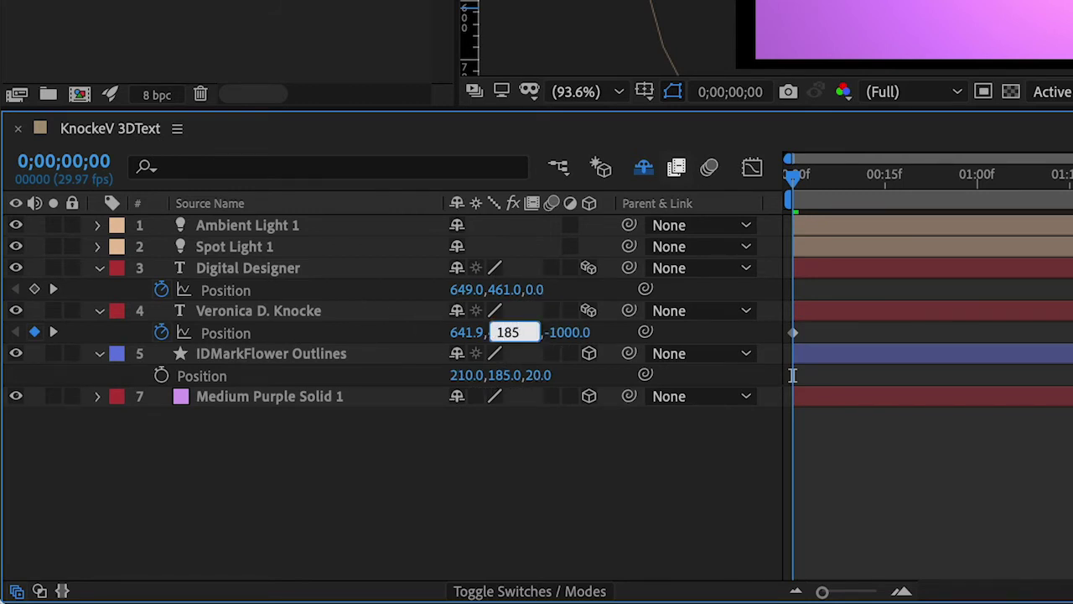
key("Return")
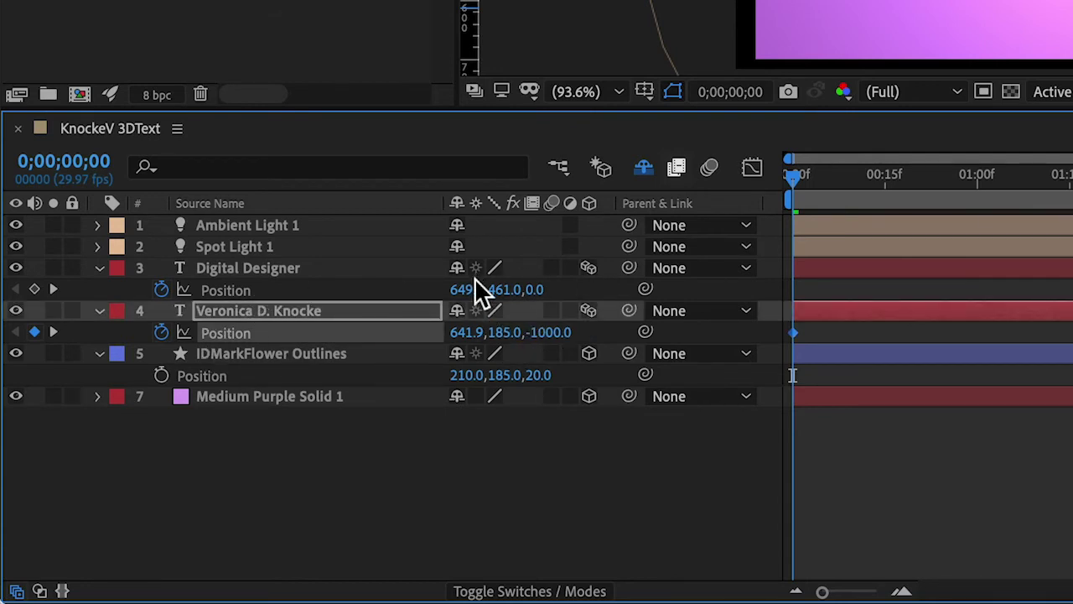
Step: Keyframe the "Digital Designer" layer's position at 0;00;00;00 with Y 575 and Z -1000
left_click(535, 290)
type("-1000")
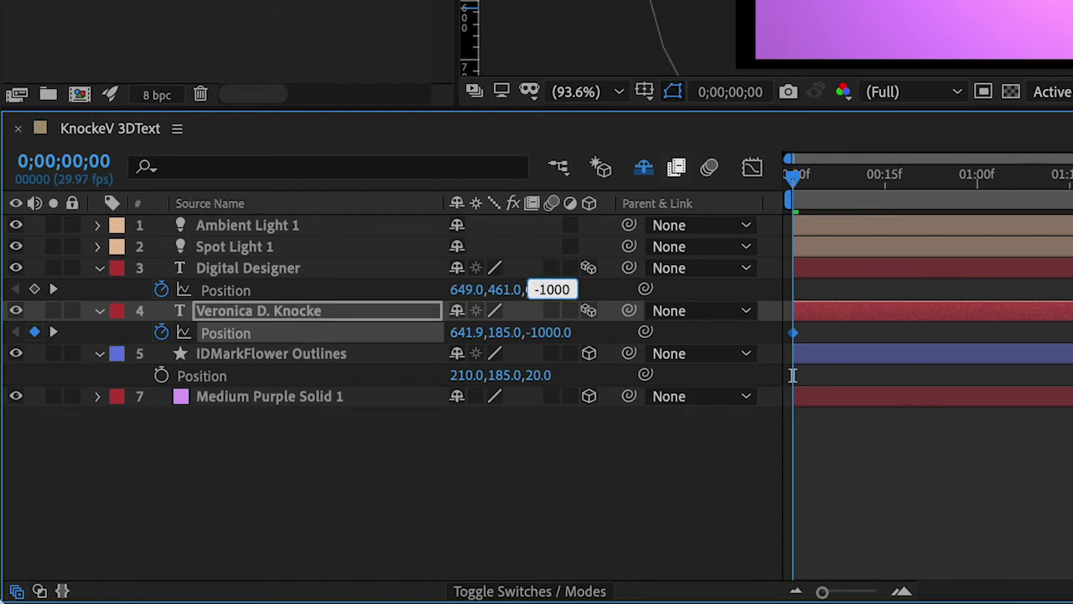
key("Return")
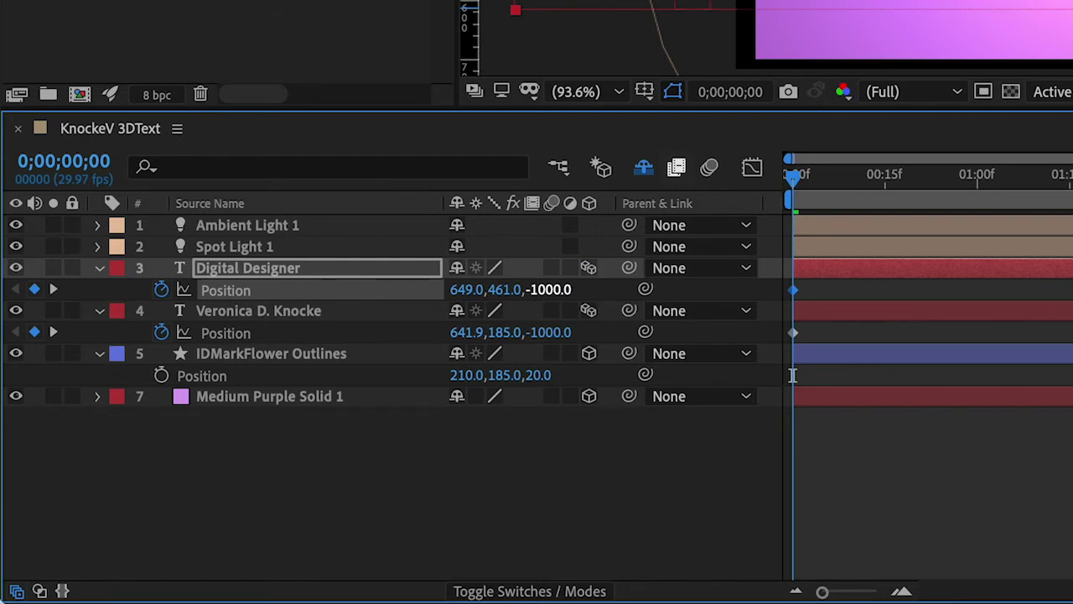
left_click(509, 298)
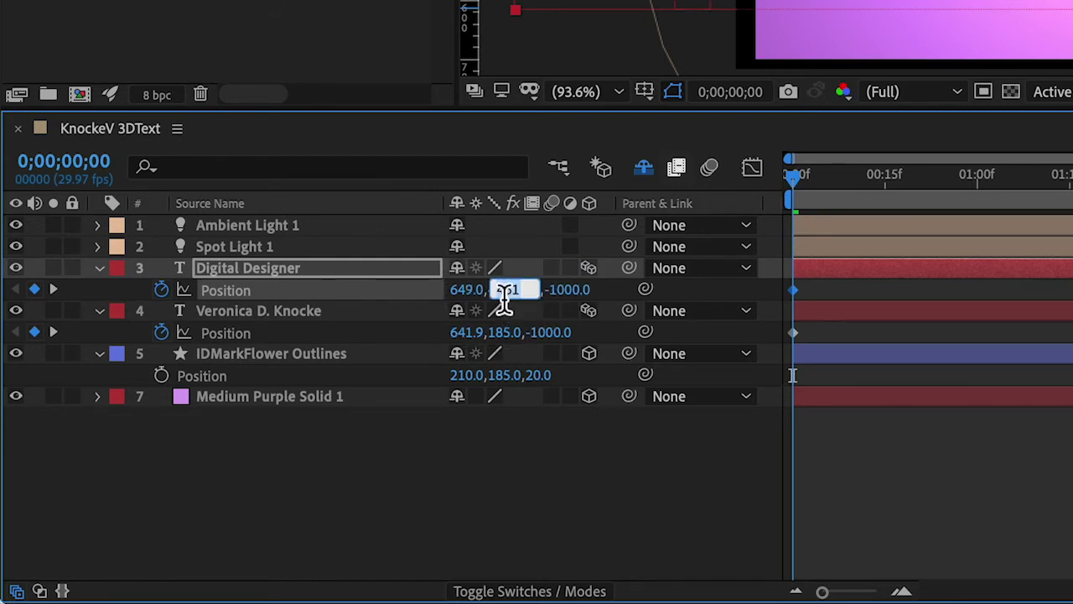
type("575")
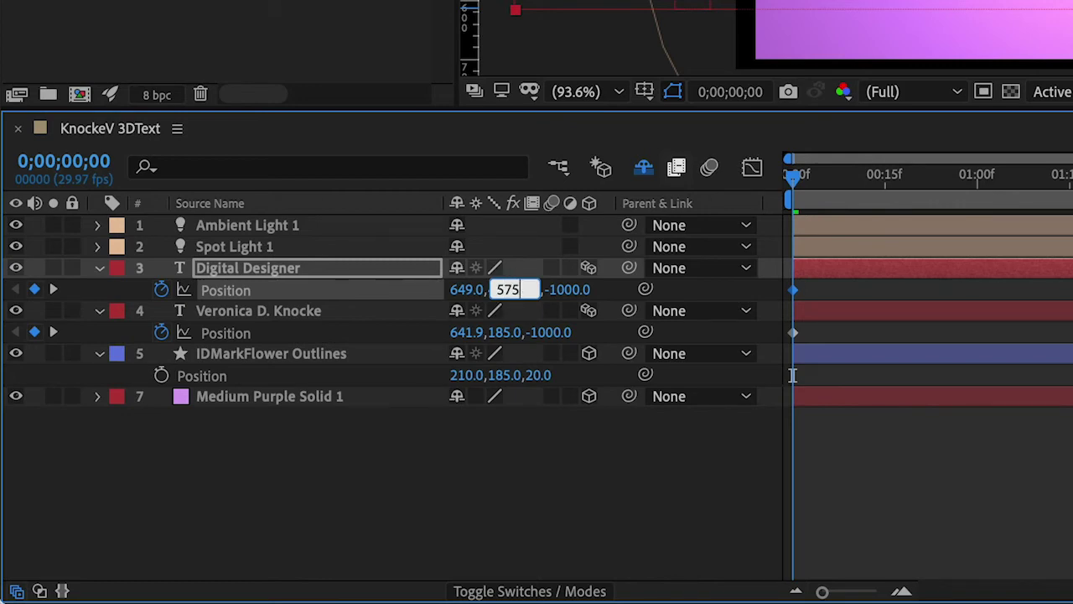
key("Return")
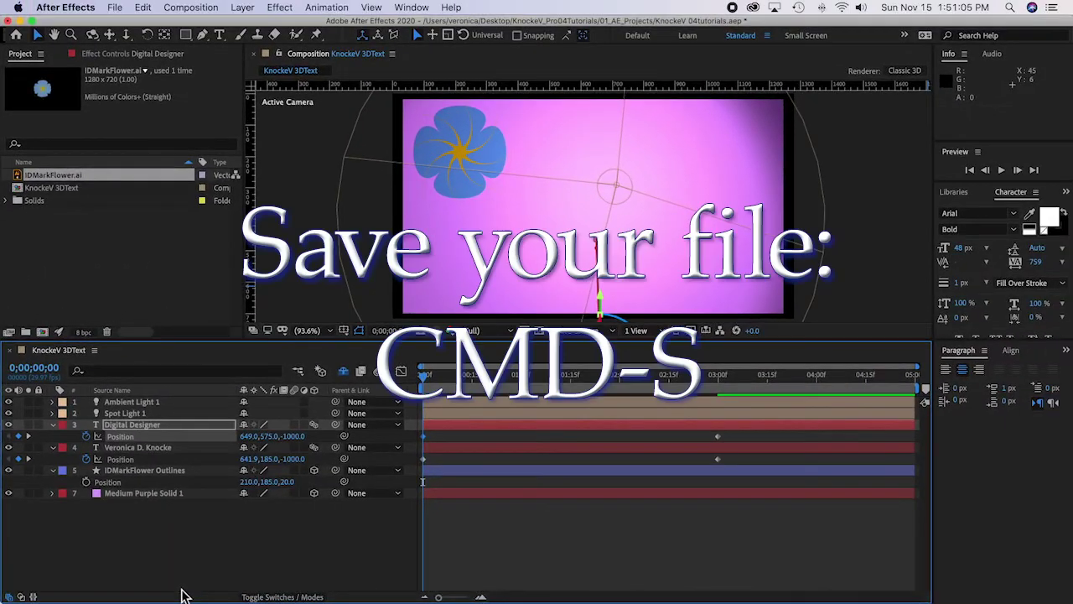
Step: Save the project and play a preview of the text animation
key("super+s")
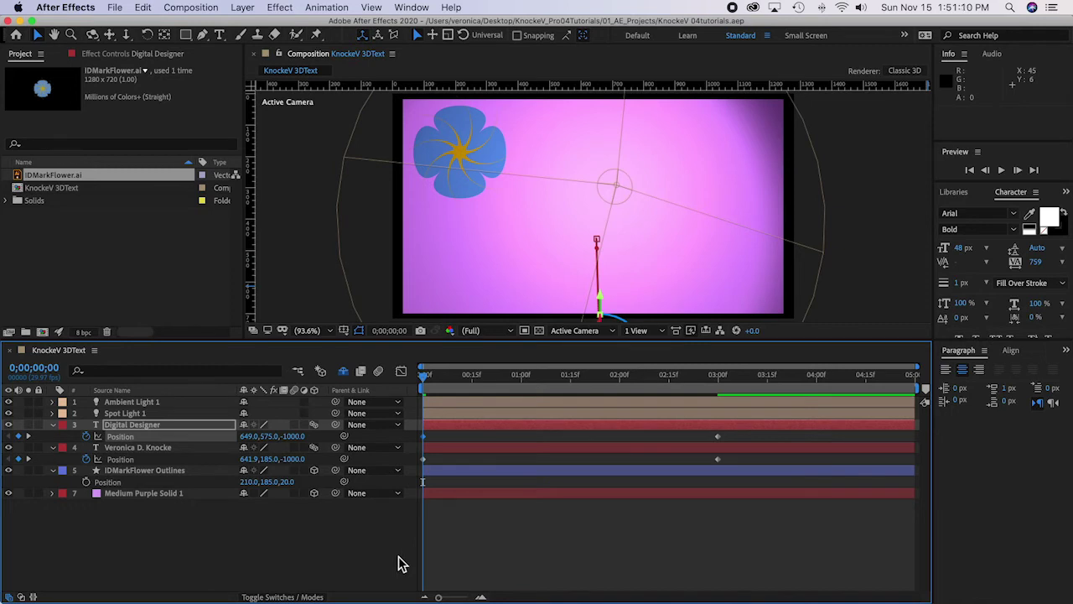
key("super+shift+h")
key("space")
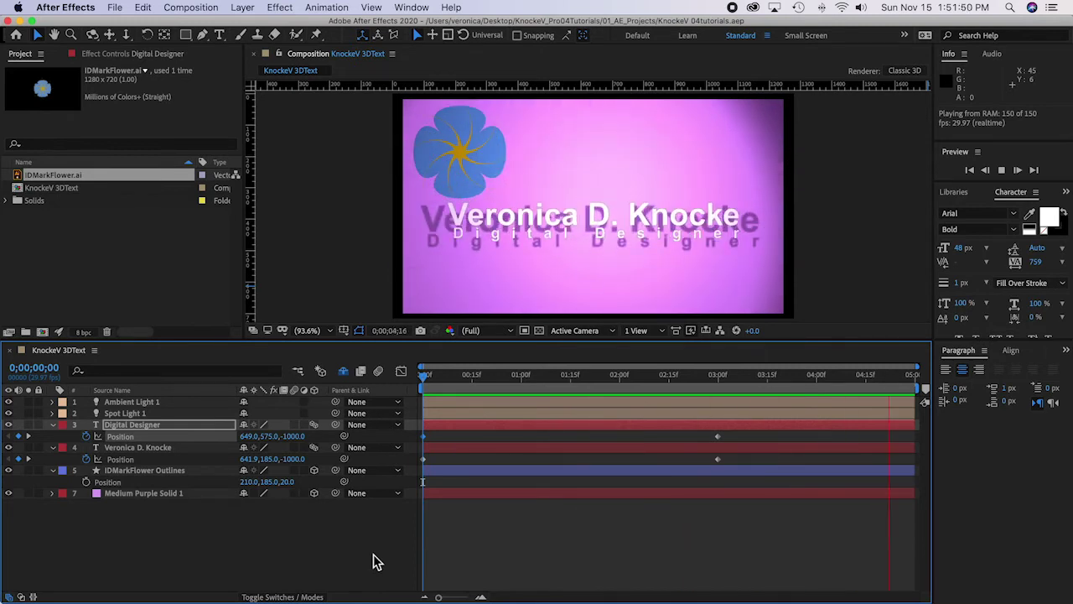
Step: Reveal Spot Light 1's position and scrub around 0;00;01;20 to compare its Z depth with the moving text layers
left_click(167, 412)
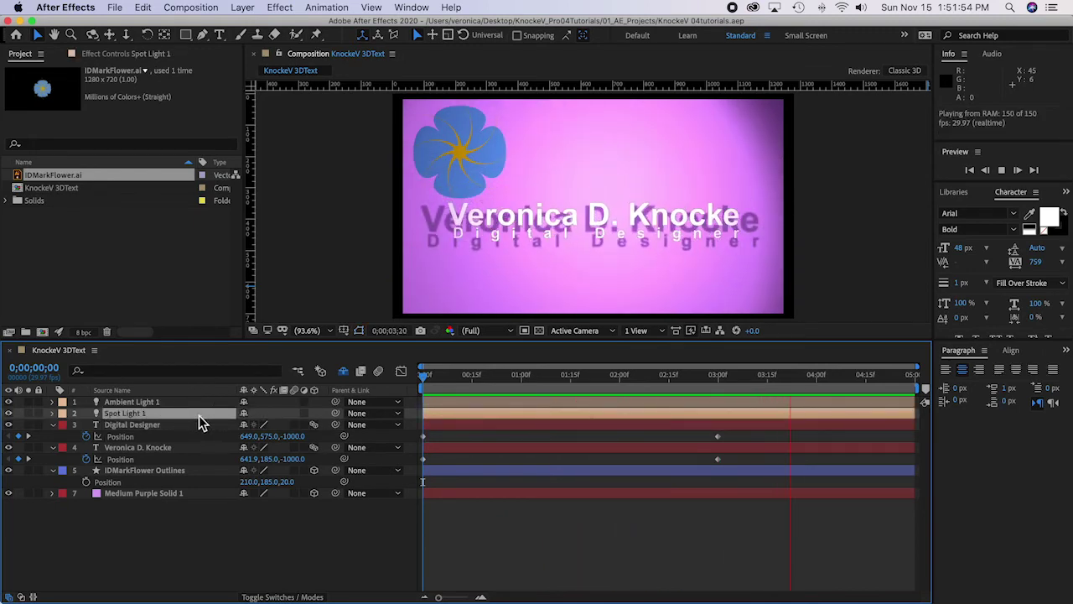
key("p")
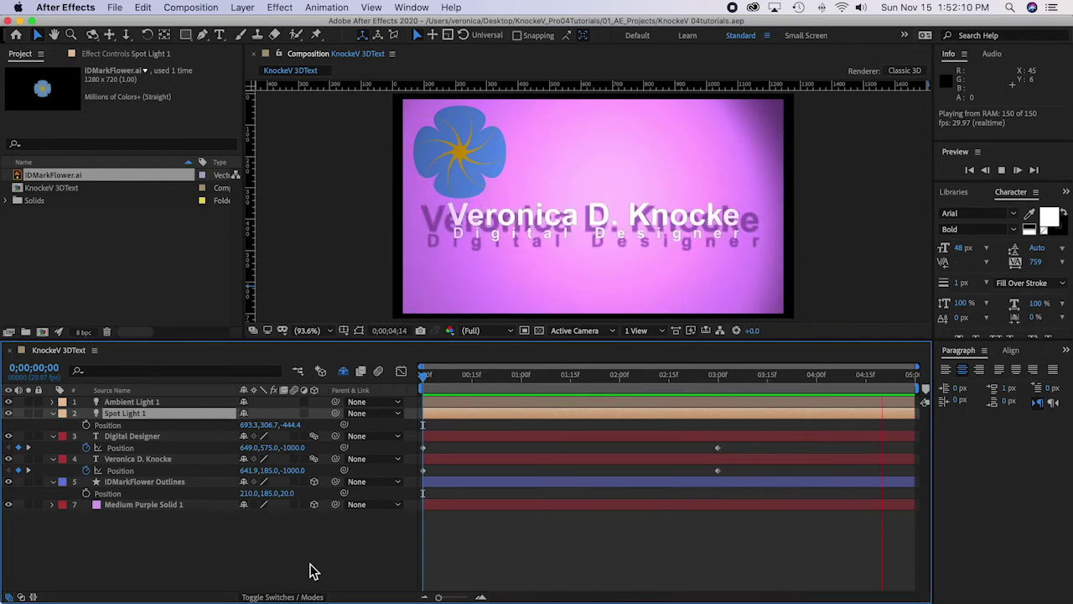
left_click(648, 399)
left_click(675, 388)
left_click_drag(677, 388, 558, 394)
left_click_drag(566, 394, 591, 395)
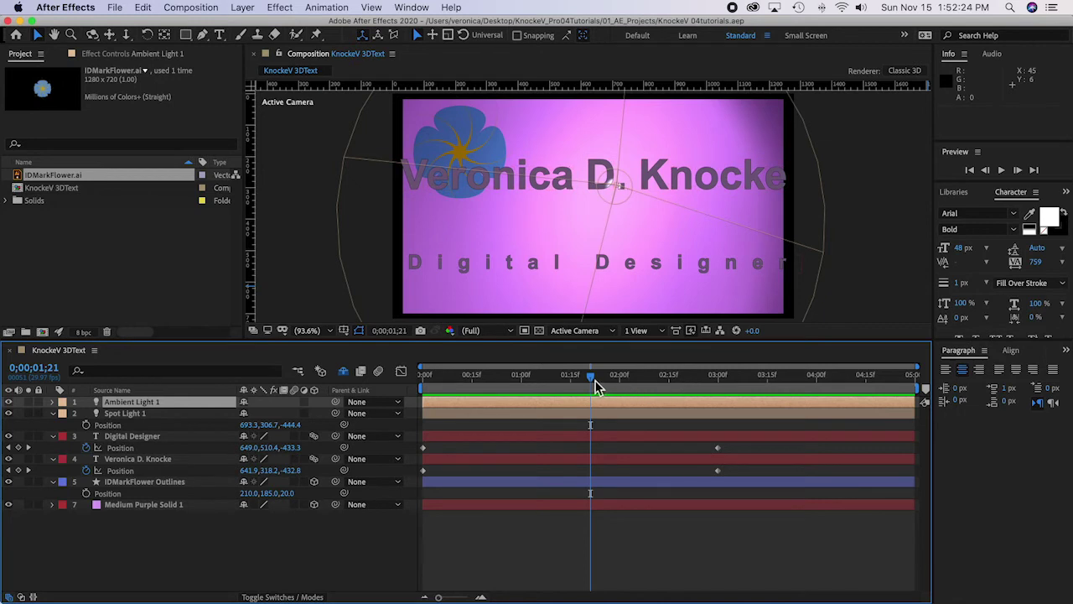
mouse_move(593, 379)
left_mouse_down()
mouse_move(600, 384)
mouse_move(590, 381)
left_mouse_up()
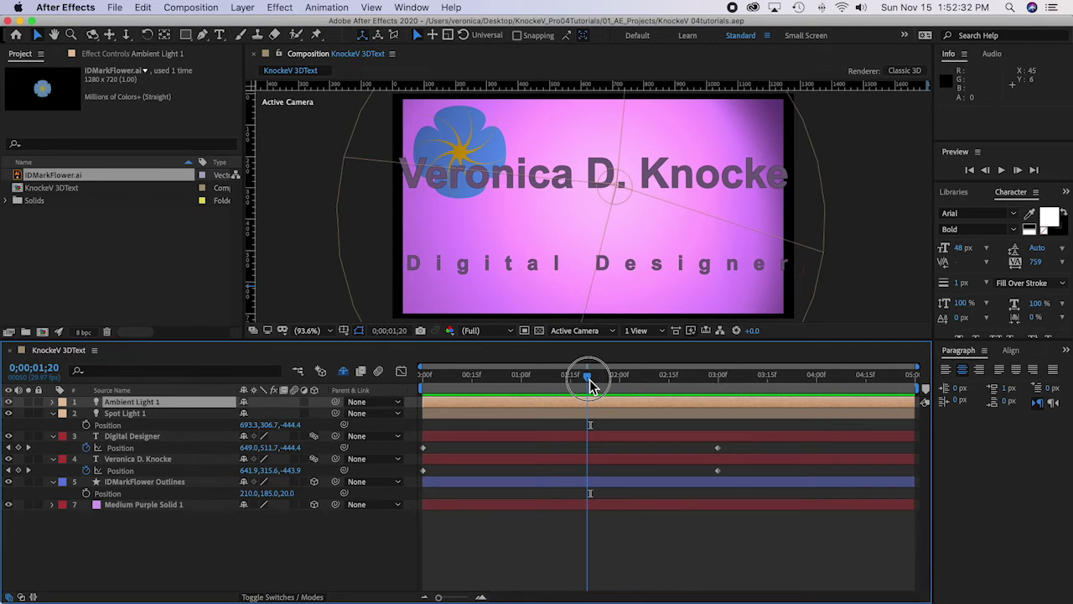
left_click_drag(589, 384, 592, 384)
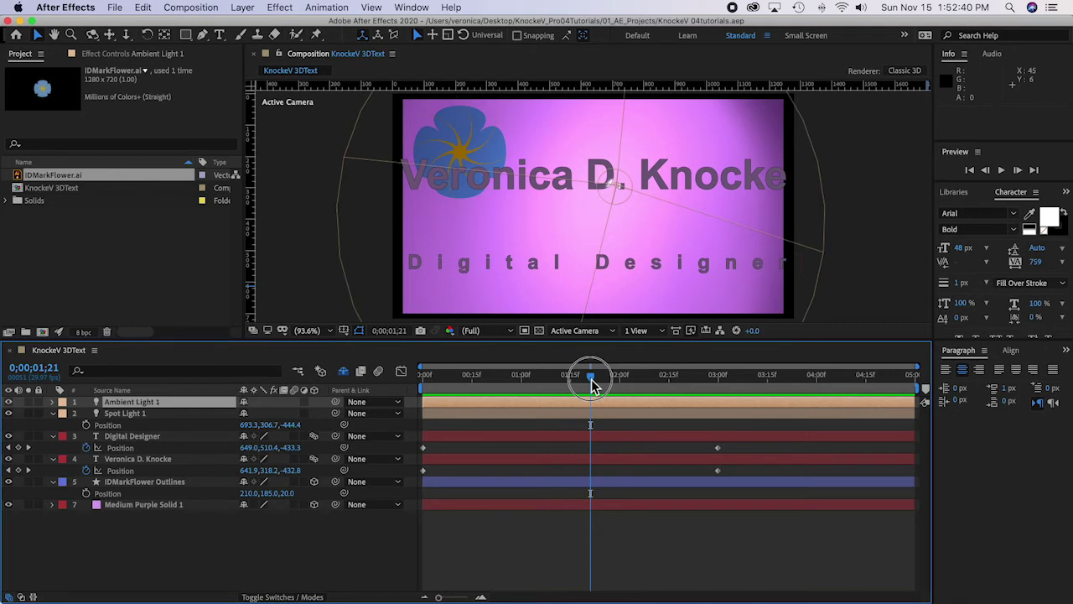
left_click_drag(591, 382, 420, 369)
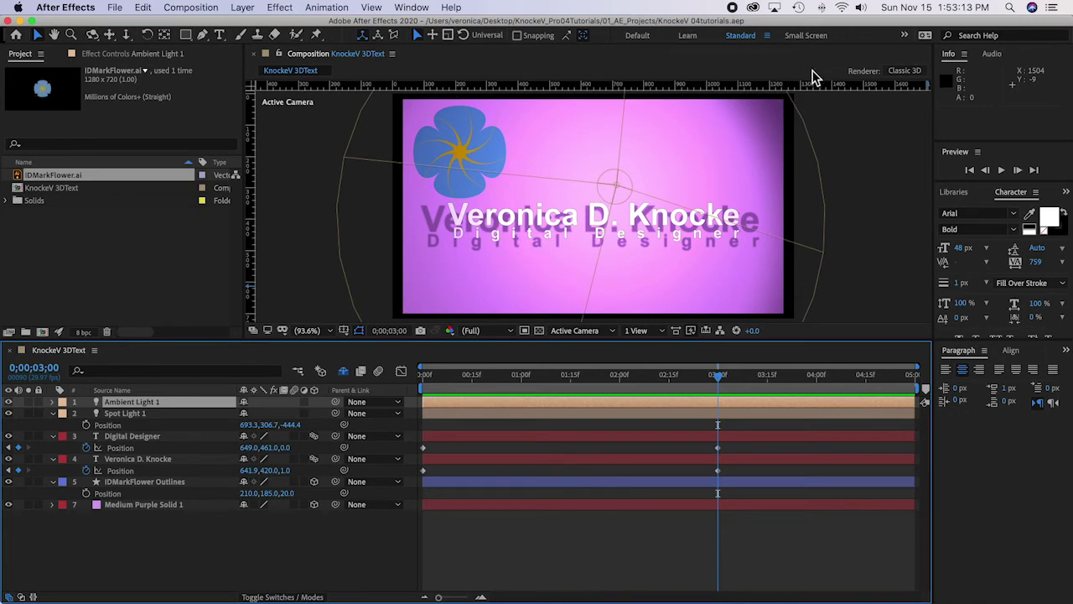
Step: Switch the composition's 3D renderer from Classic 3D to CINEMA 4D
left_click(910, 75)
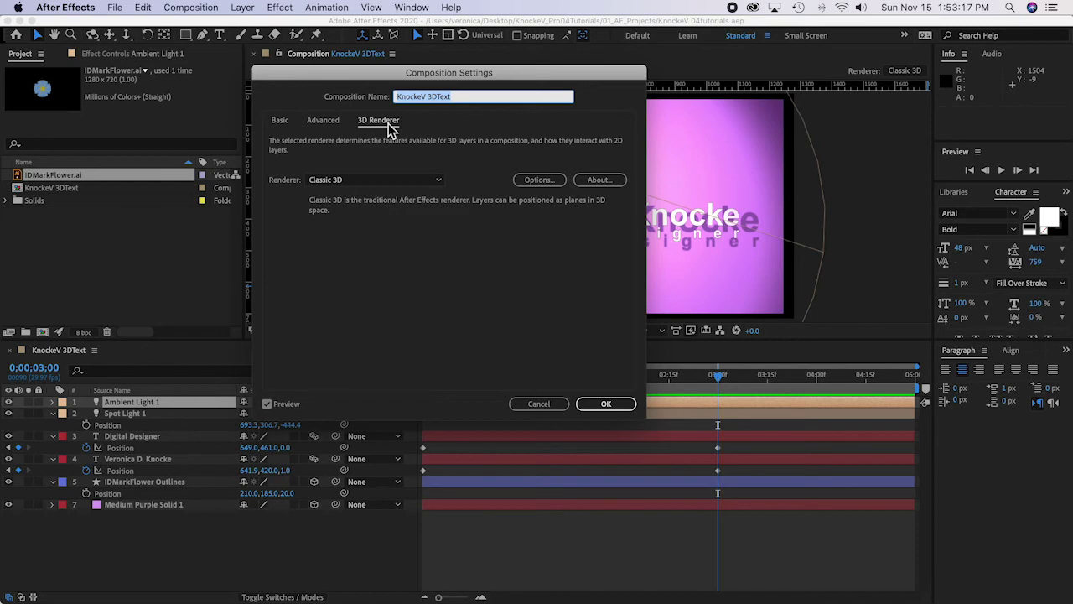
left_click(352, 180)
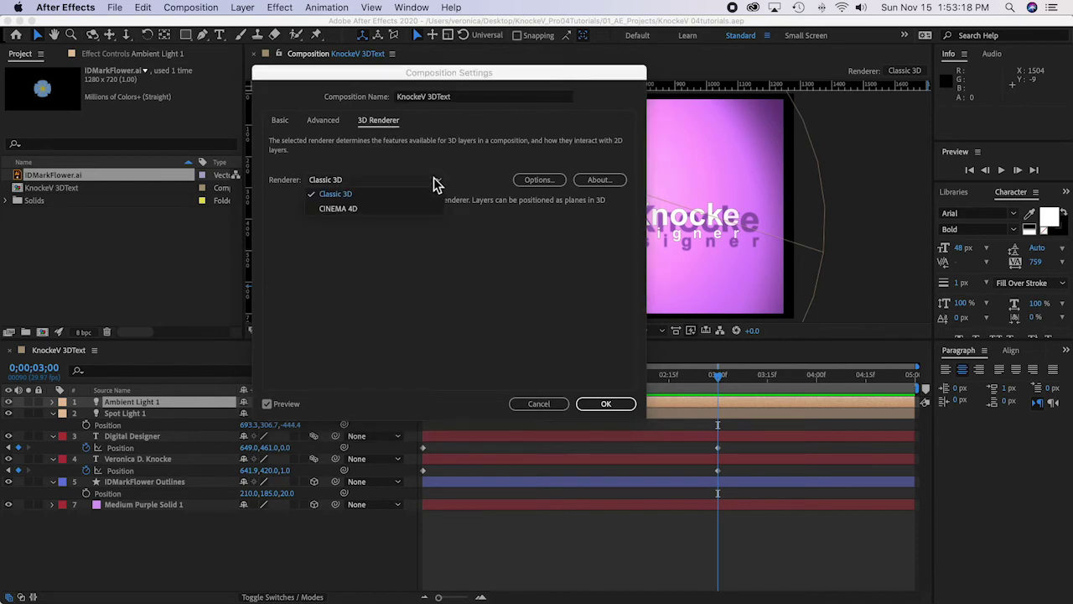
left_click(340, 210)
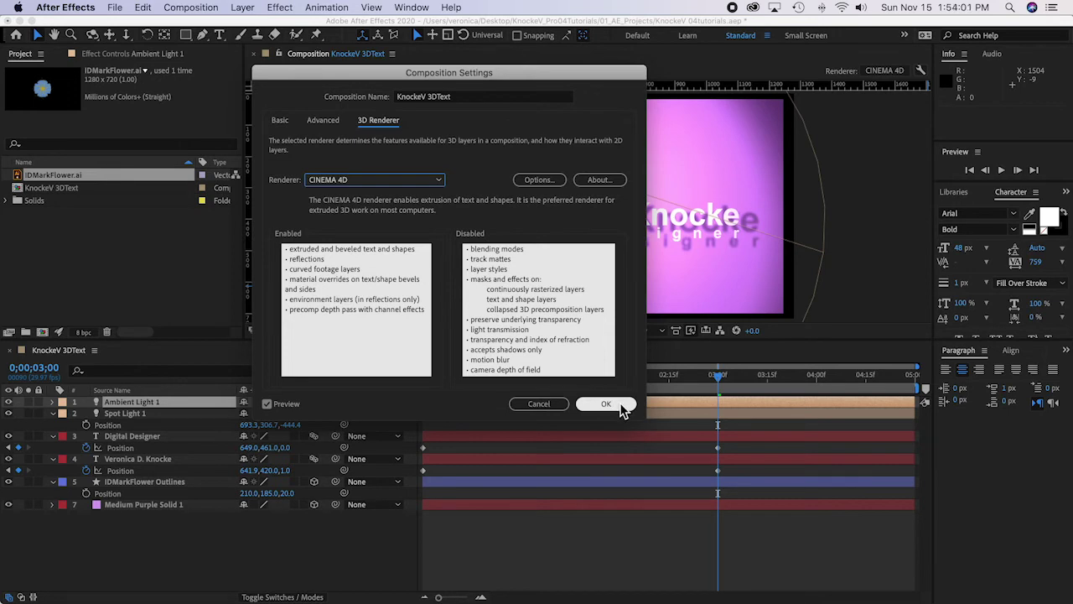
left_click(605, 404)
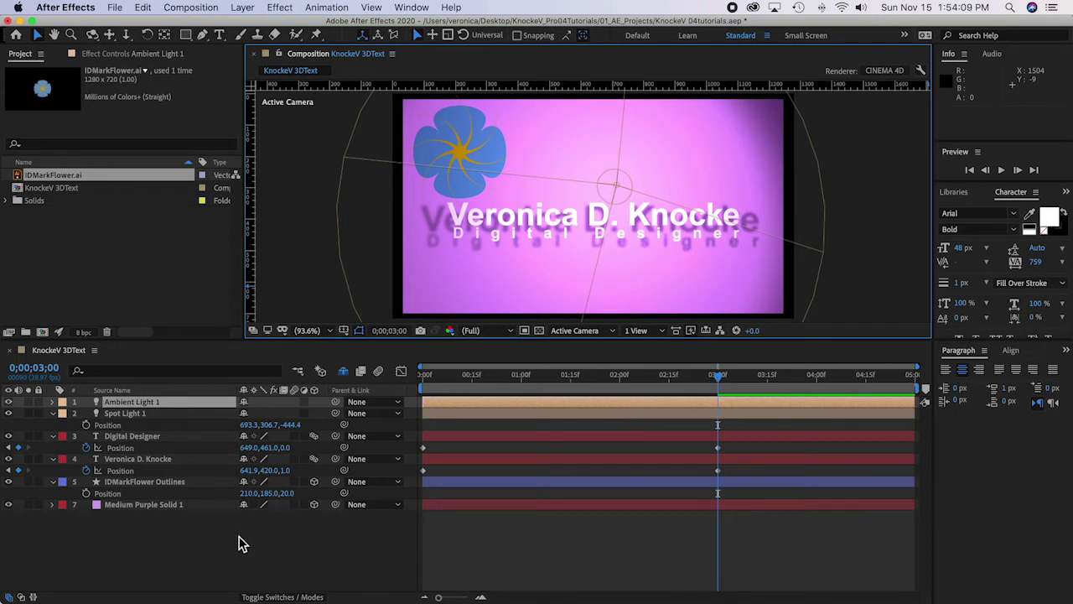
Step: Reveal the Geometry and Material Options of both text layers and give both an Angular bevel style
left_click(132, 459)
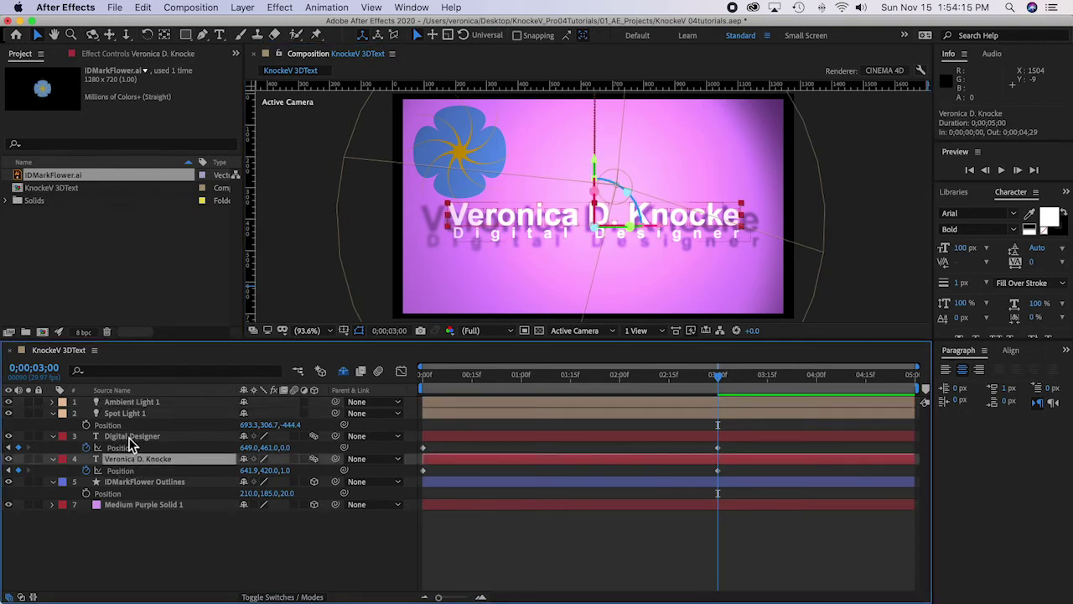
left_click(130, 438, "shift")
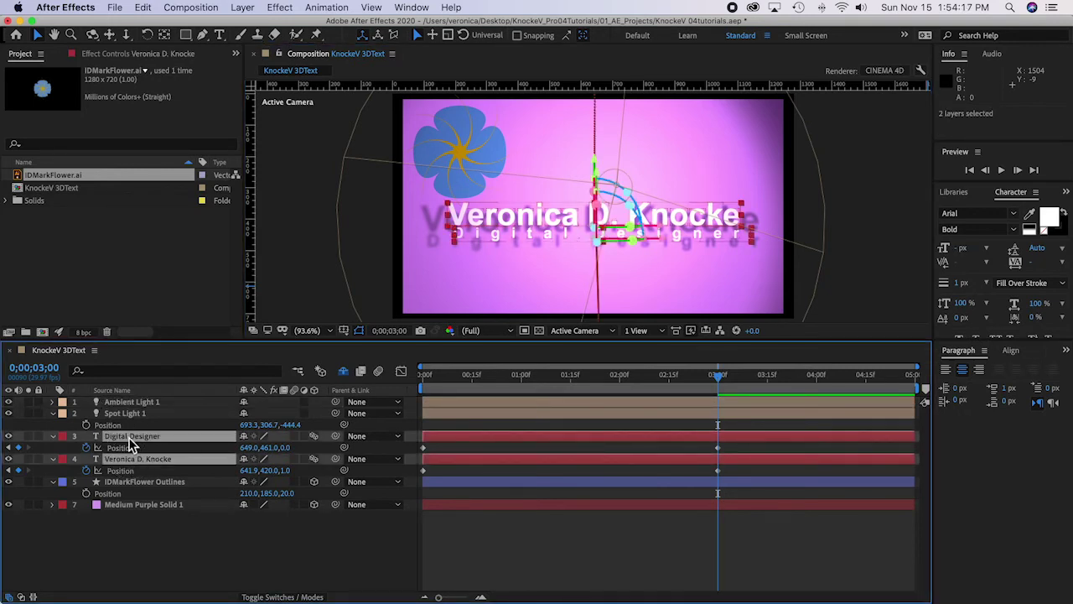
key("a")
key("a")
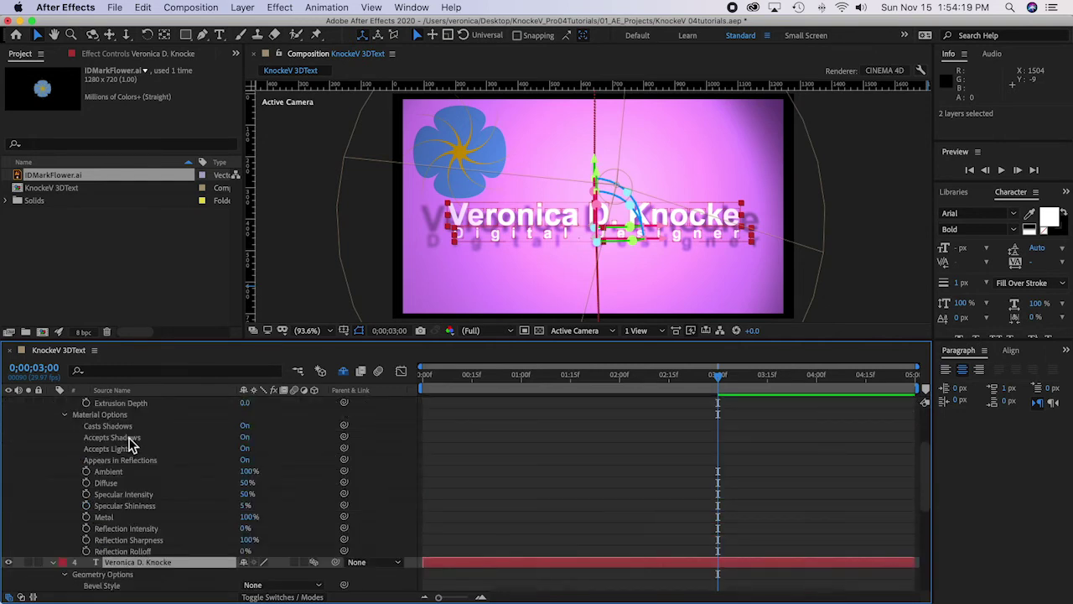
scroll(180, 435, "up", 2)
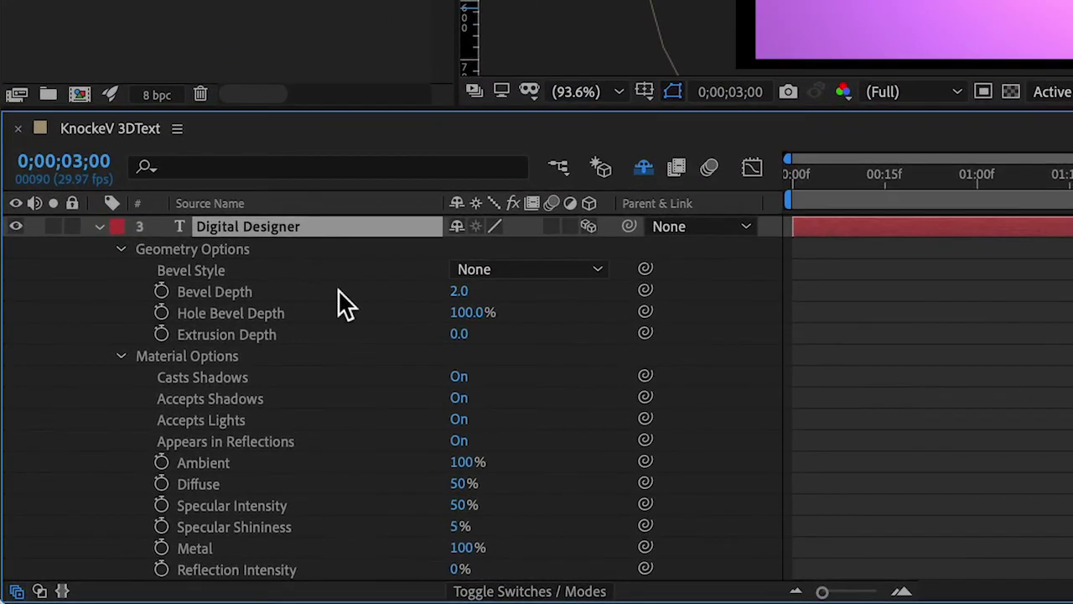
scroll(338, 289, "up", 1)
left_click(547, 314)
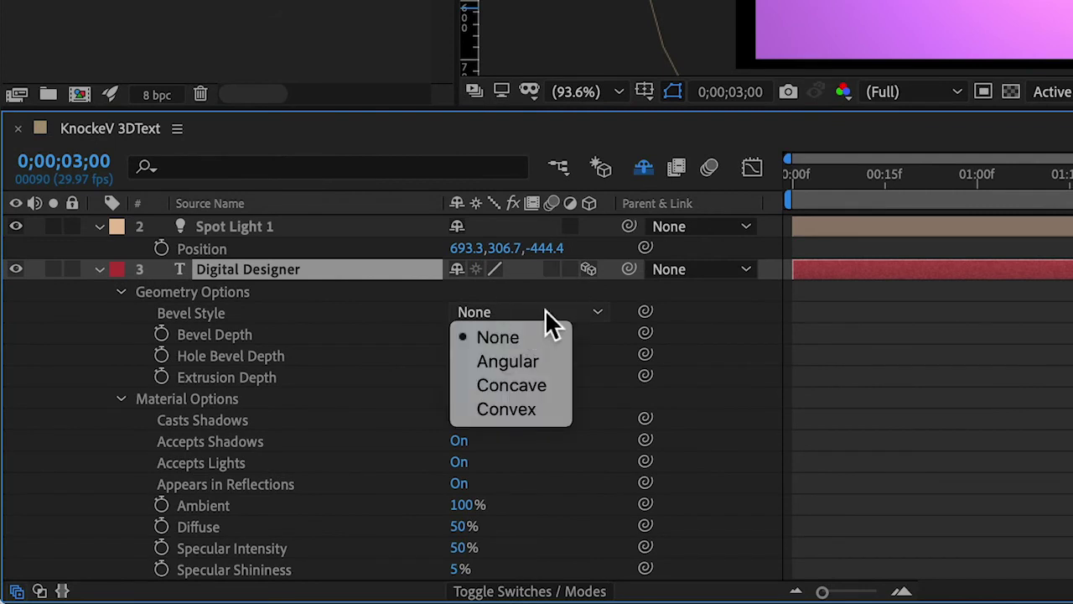
left_click(528, 362)
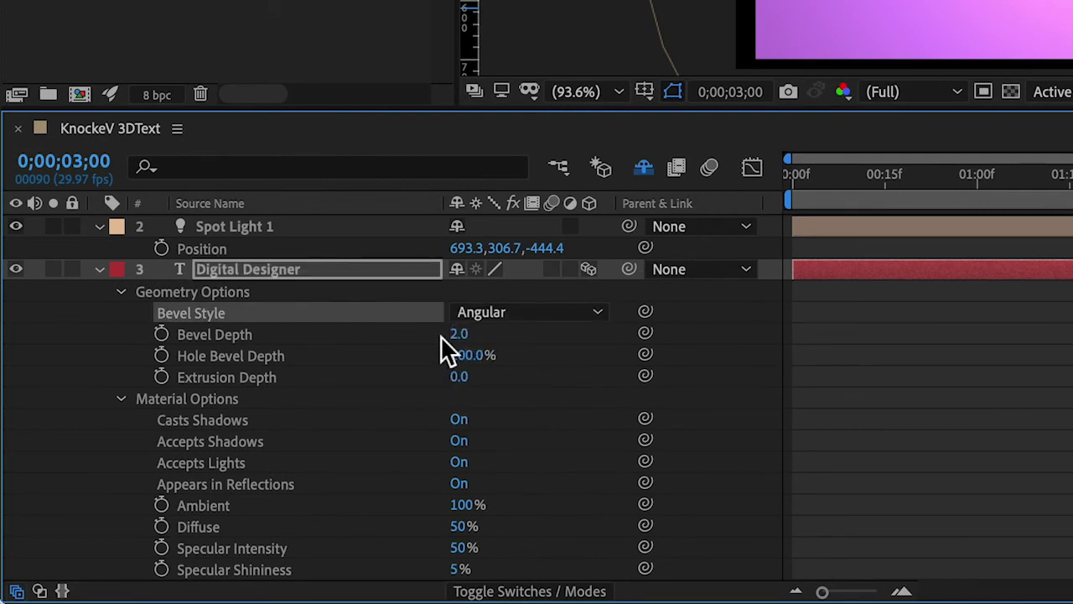
Step: Set the "Digital Designer" layer's extrusion depth to 20
left_click(460, 379)
key("ctrl+Up")
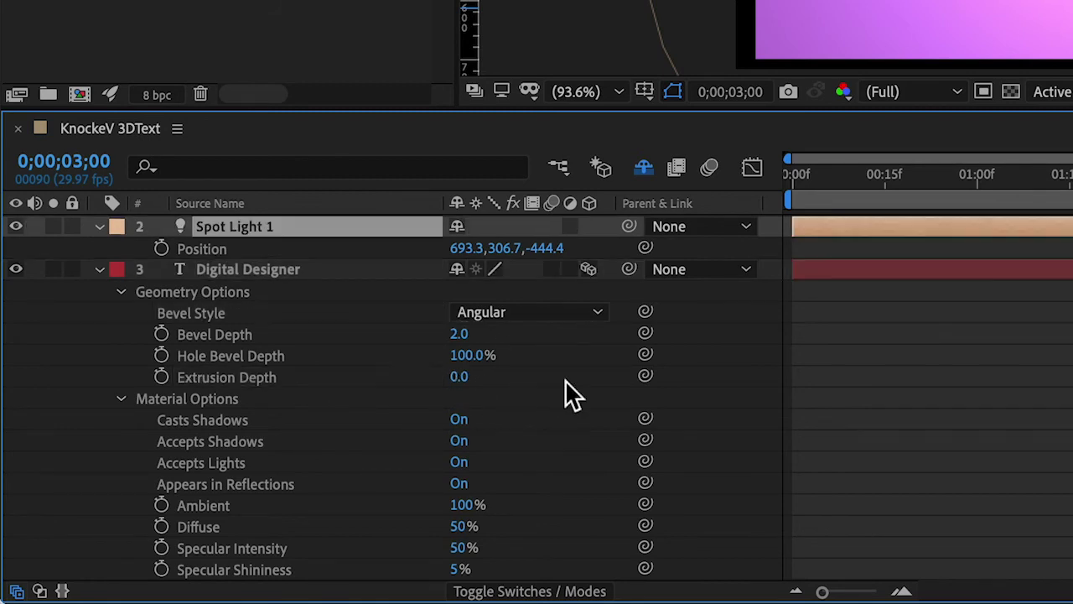
key("ctrl+shift+a")
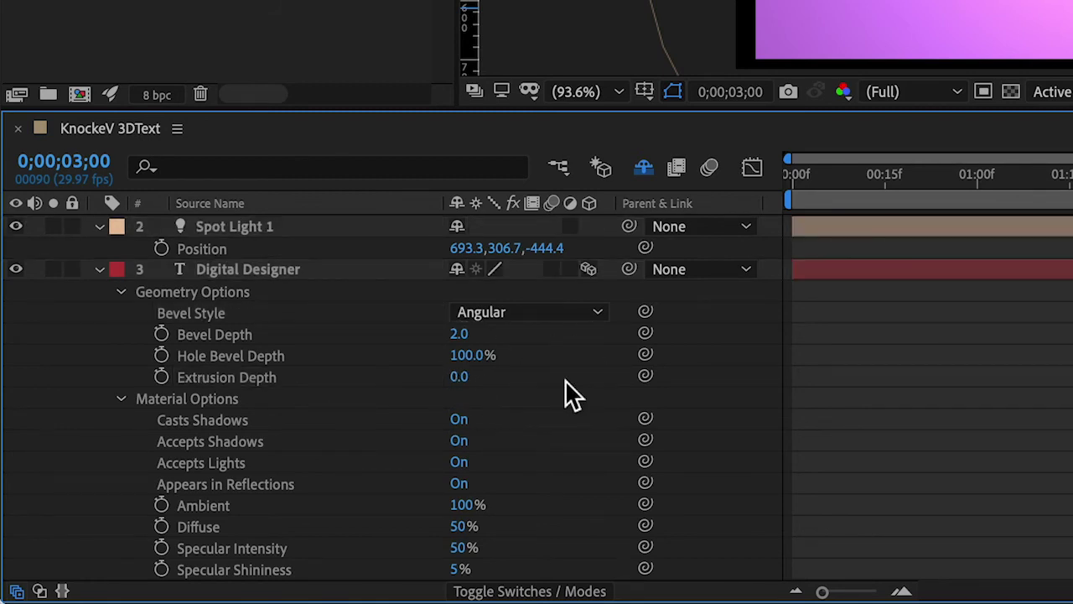
left_click(461, 379)
type("20")
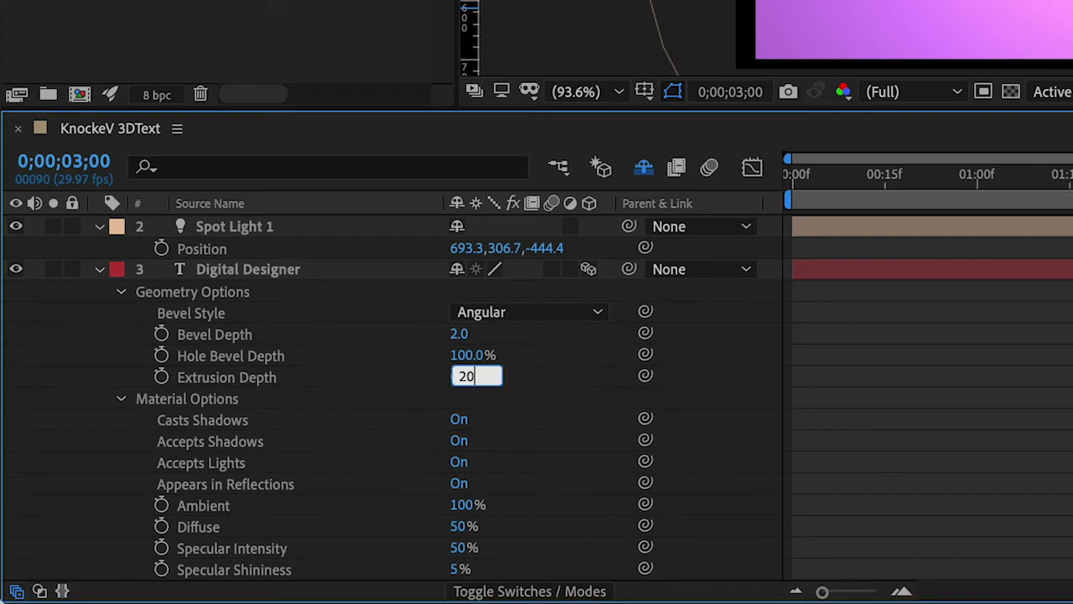
key("Return")
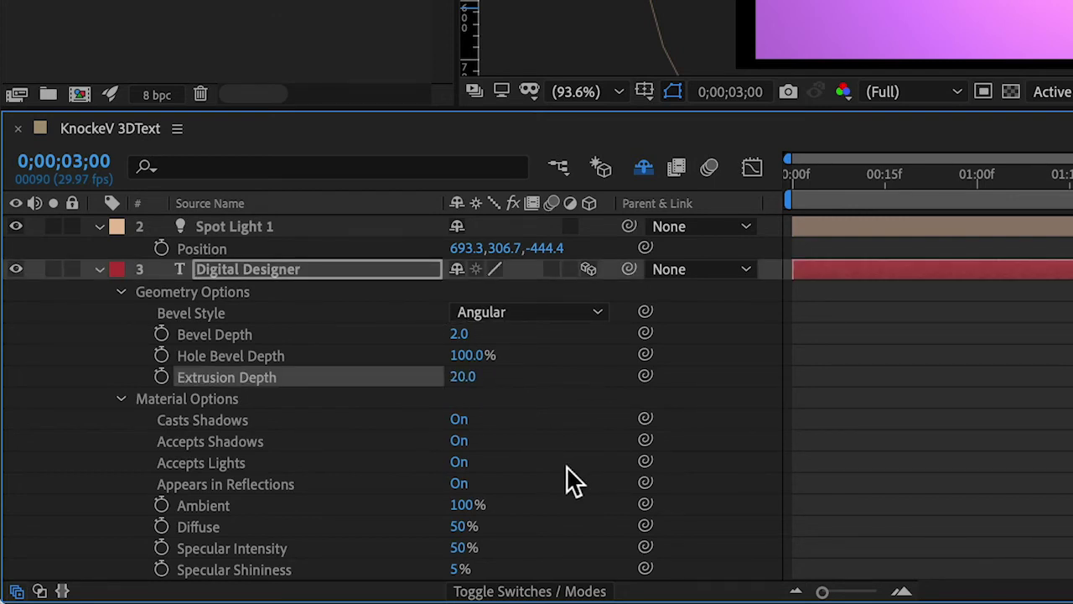
Step: Set the name text layer's extrusion depth to 20
scroll(566, 471, "down", 5)
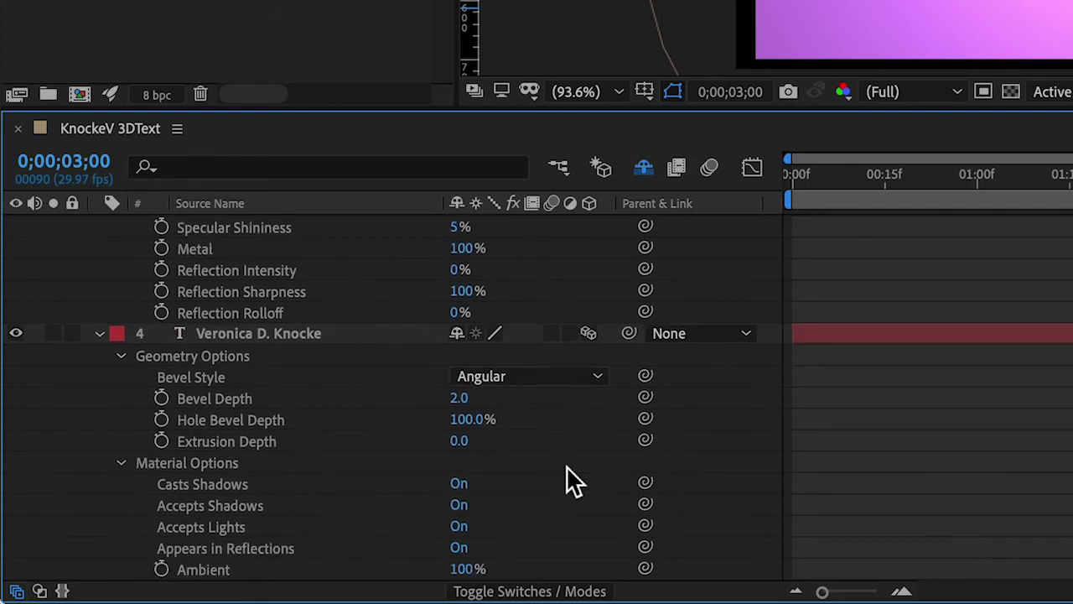
left_click(462, 442)
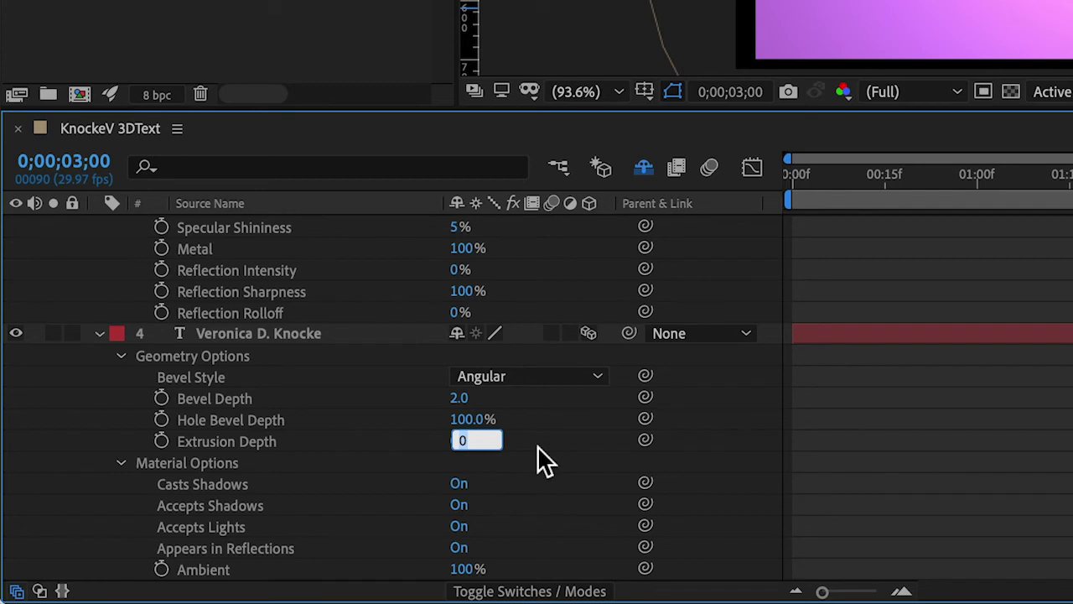
type("20")
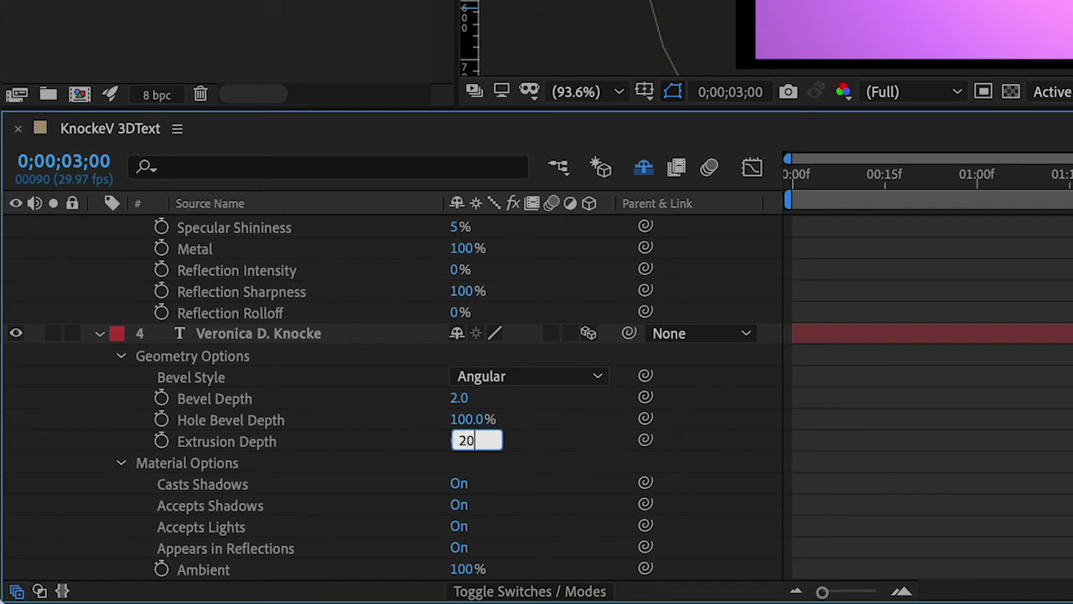
key("Return")
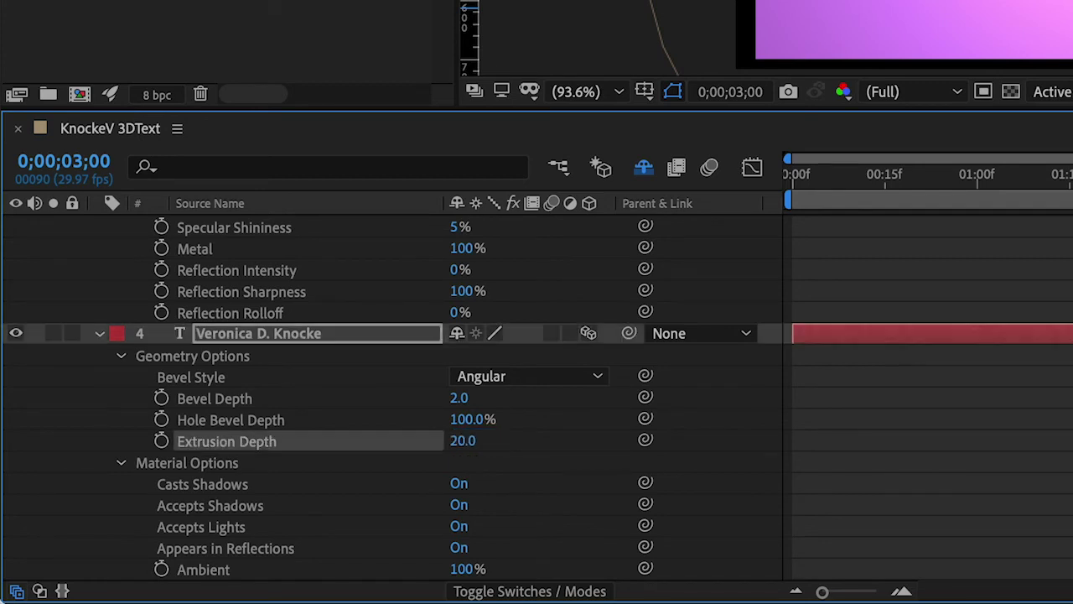
Step: Review the text layers' geometry settings, save the project and preview the extruded text animation from the start
scroll(545, 431, "up", 5)
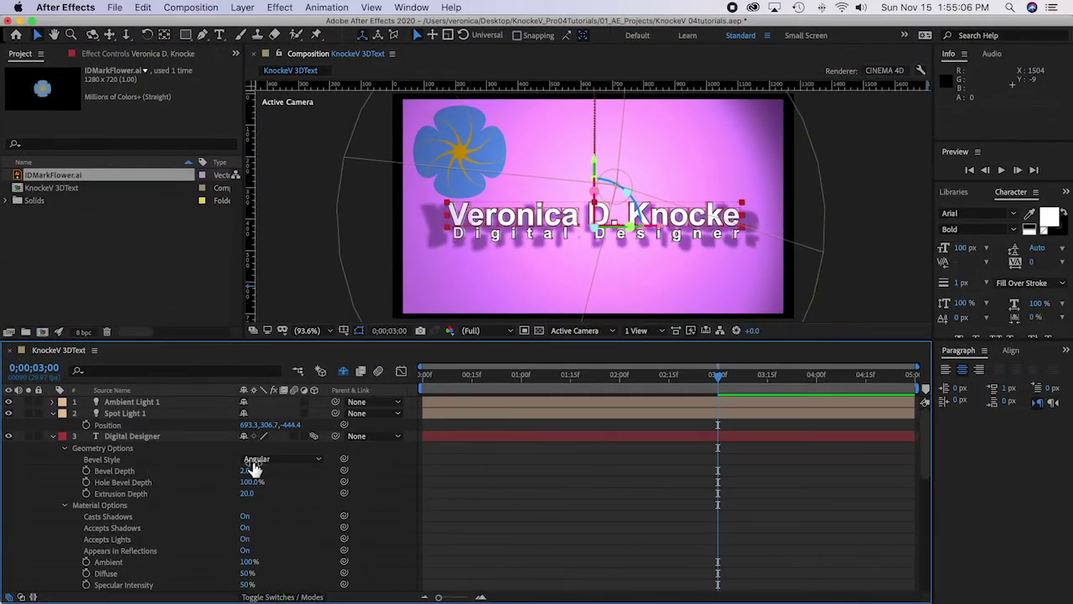
scroll(297, 545, "down", 3)
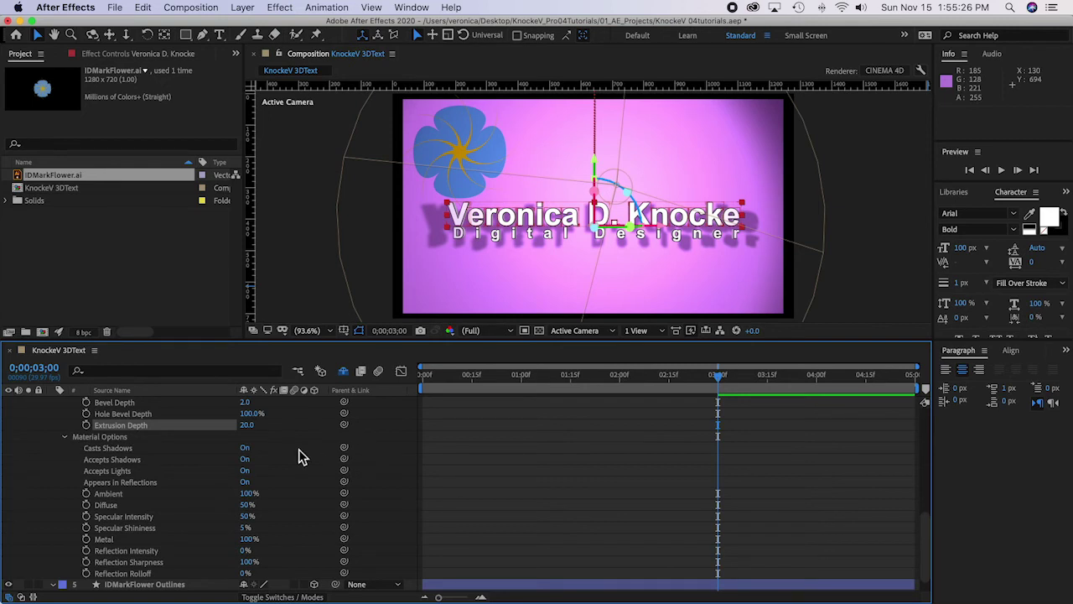
scroll(302, 457, "up", 2)
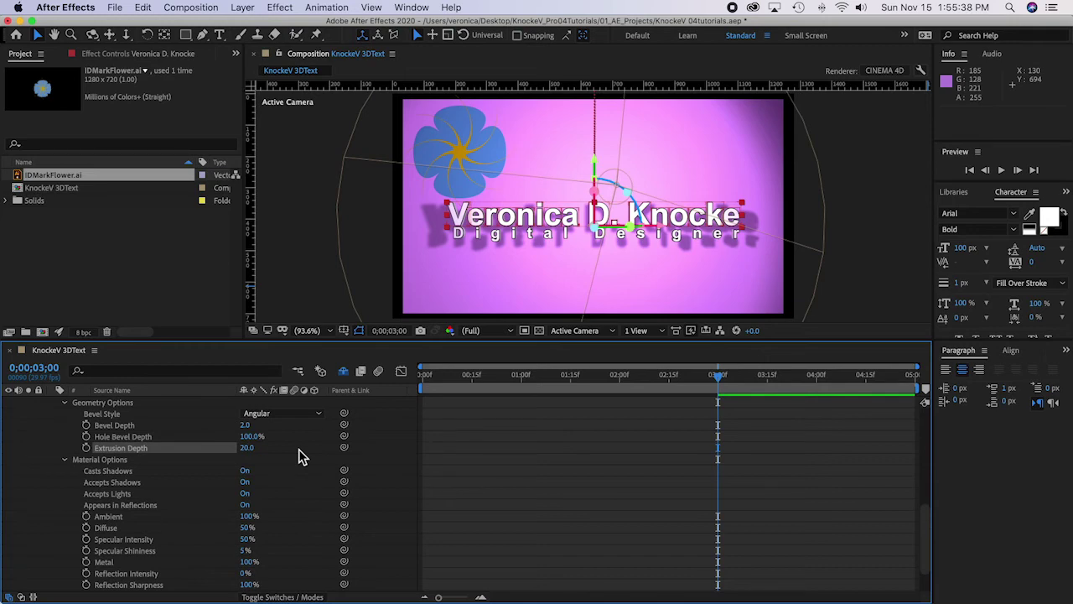
key("super+s")
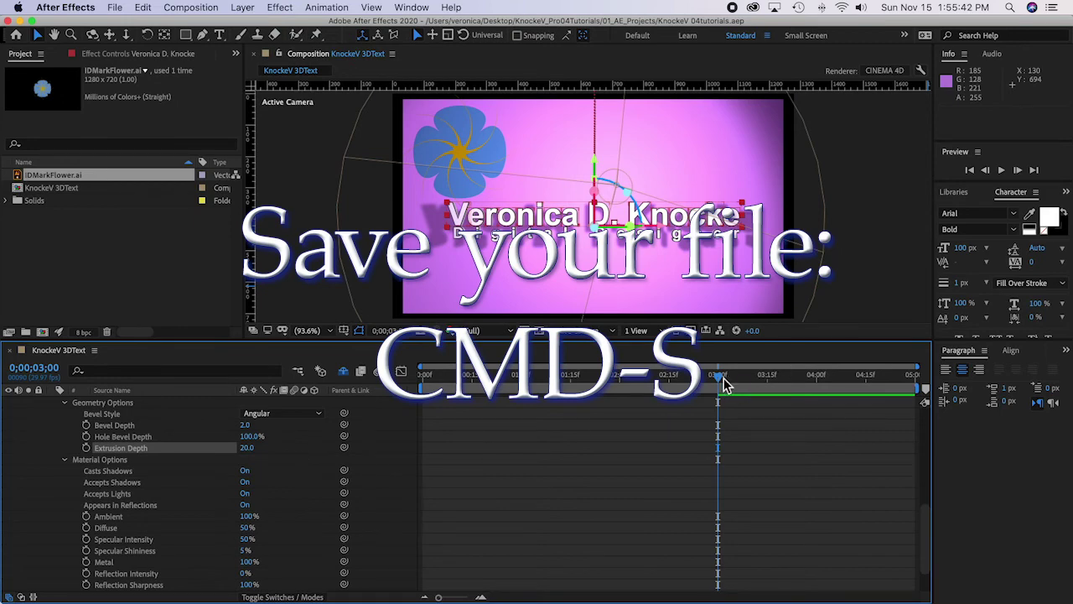
left_click_drag(712, 378, 372, 377)
key("space")
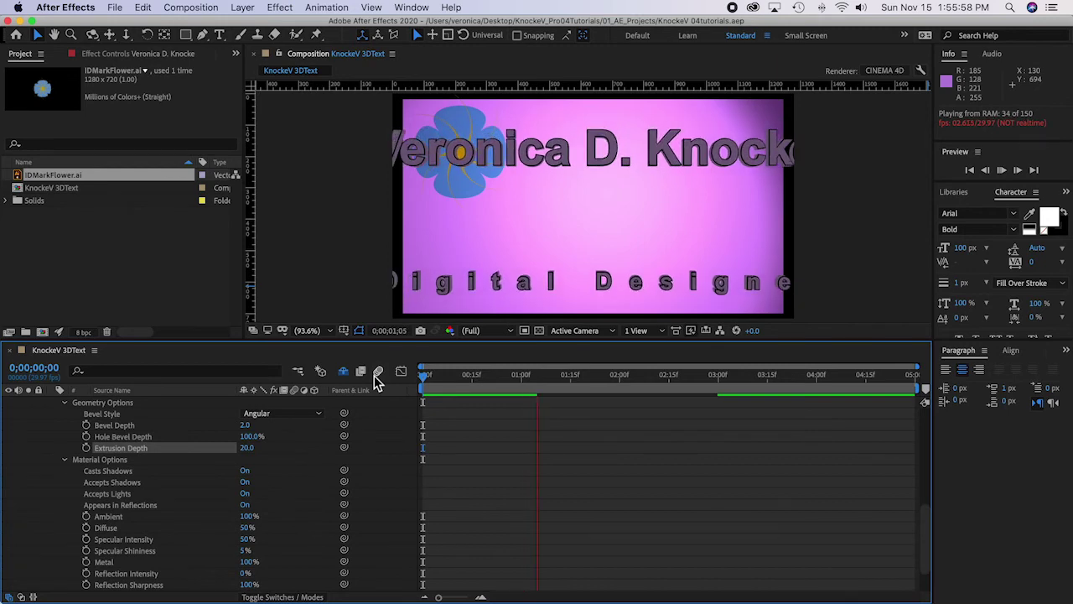
key("super+s")
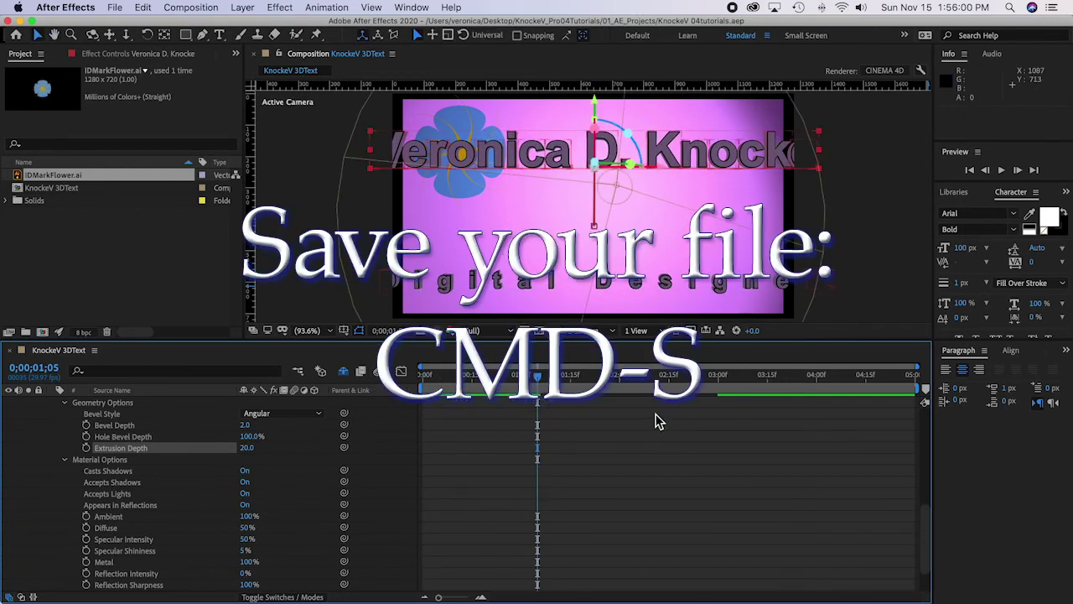
Step: Return to 0;00;03;00 and change the composition's view layout to 2 Views - Horizontal
left_click(692, 379)
left_click_drag(698, 390, 721, 397)
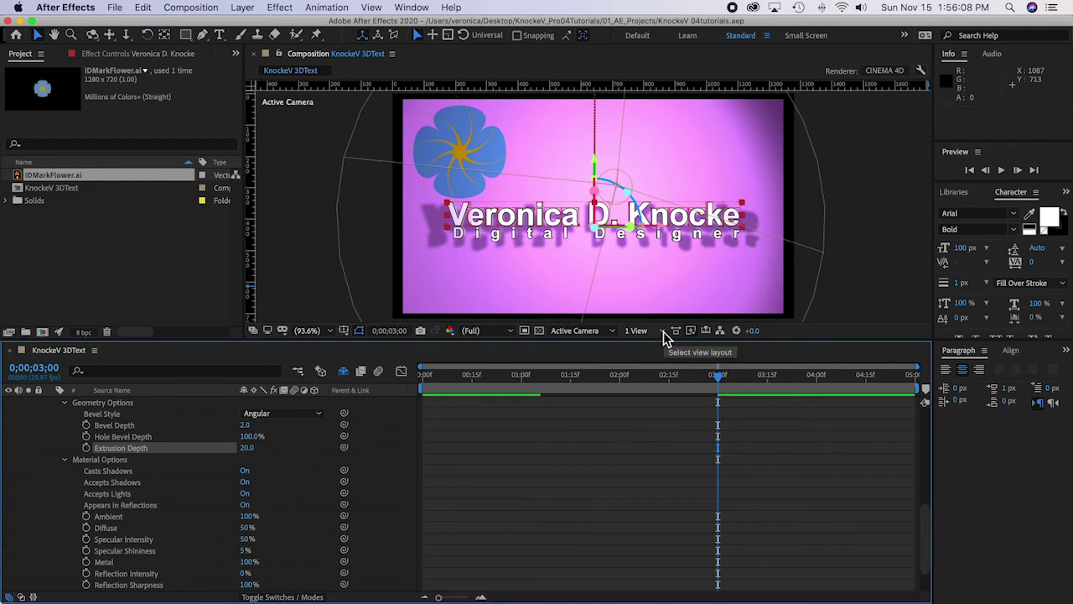
left_click(663, 331)
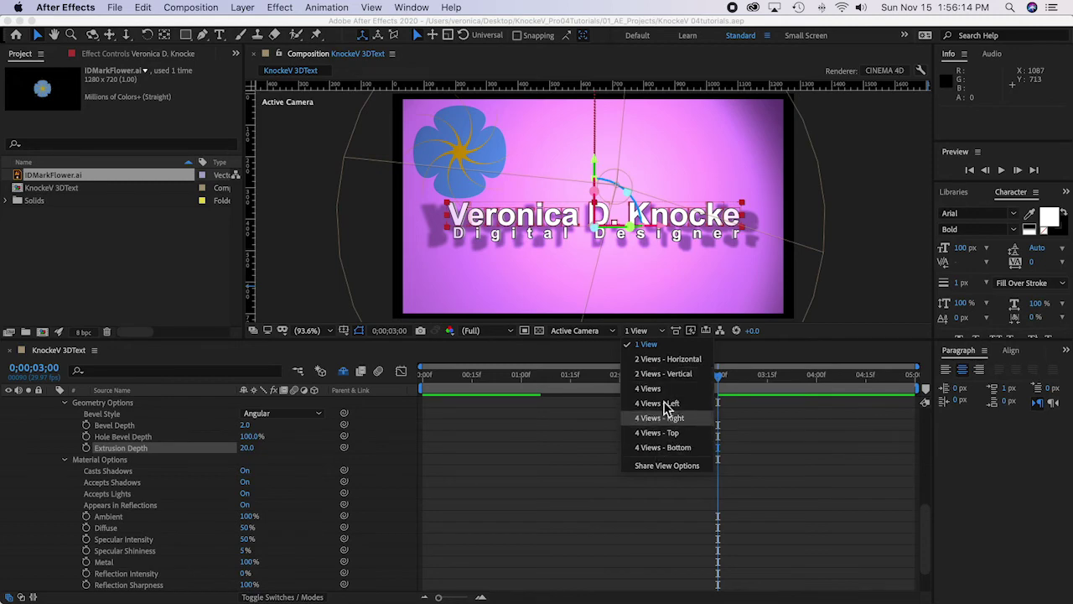
left_click(662, 360)
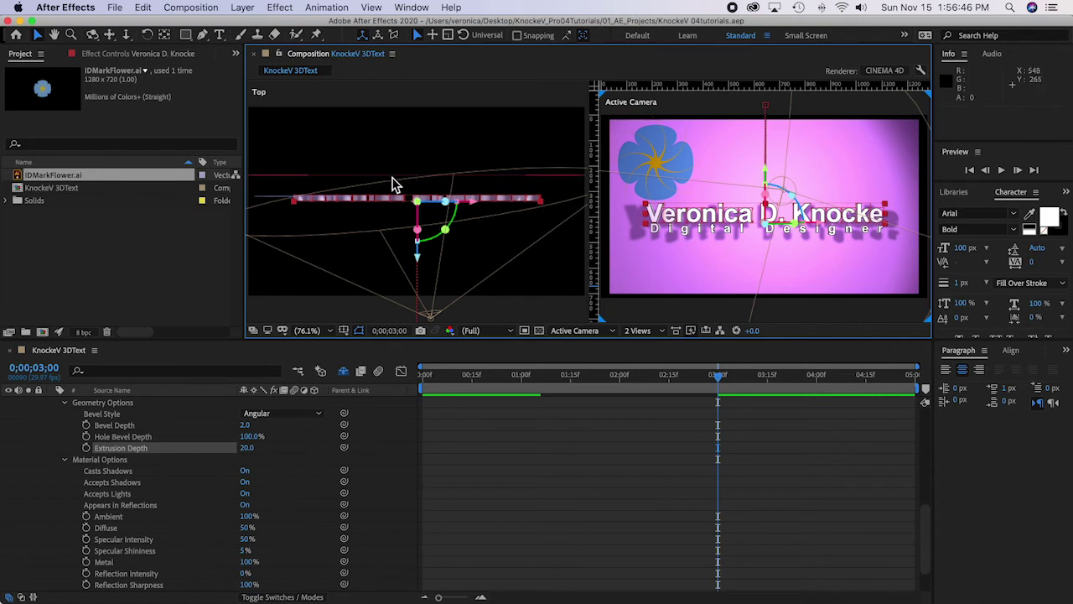
Step: Highlight the purple solid and the flower outlines layer in turn to compare their depth in the Top view
scroll(295, 506, "down", 2)
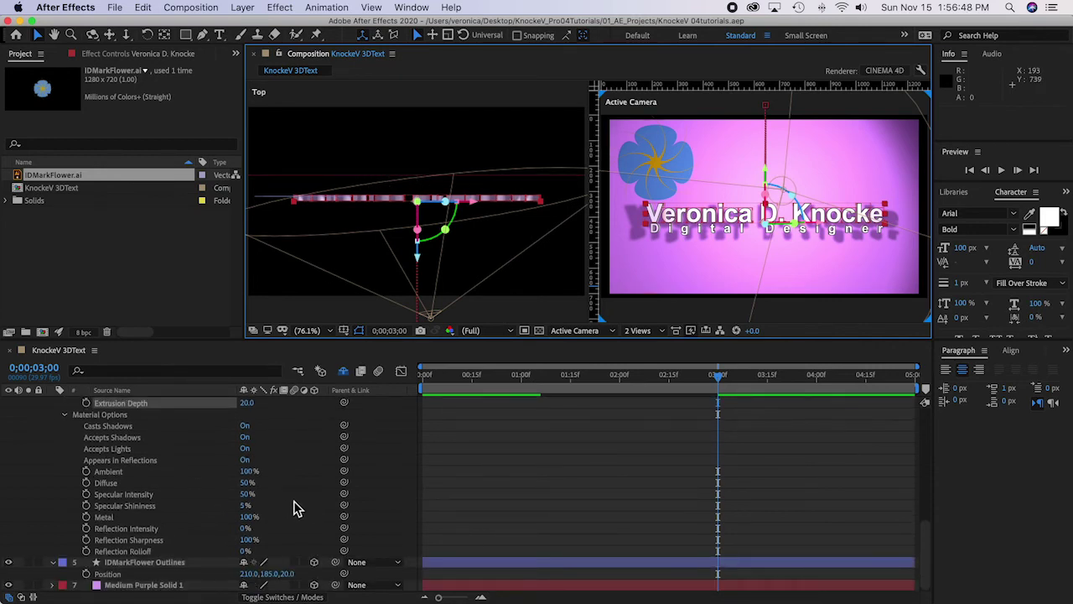
left_click(174, 585)
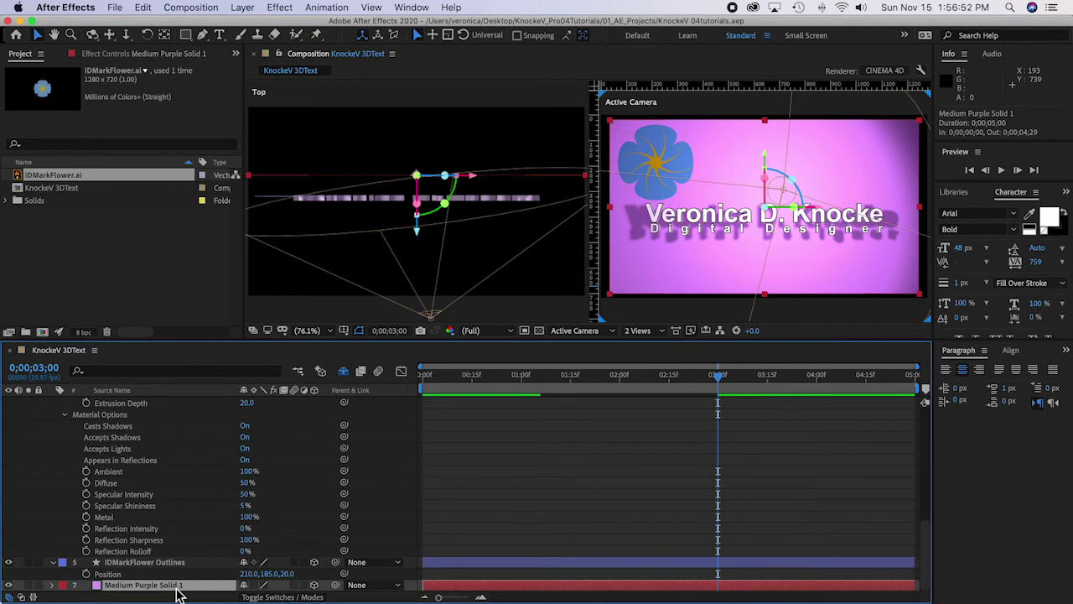
left_click(46, 445)
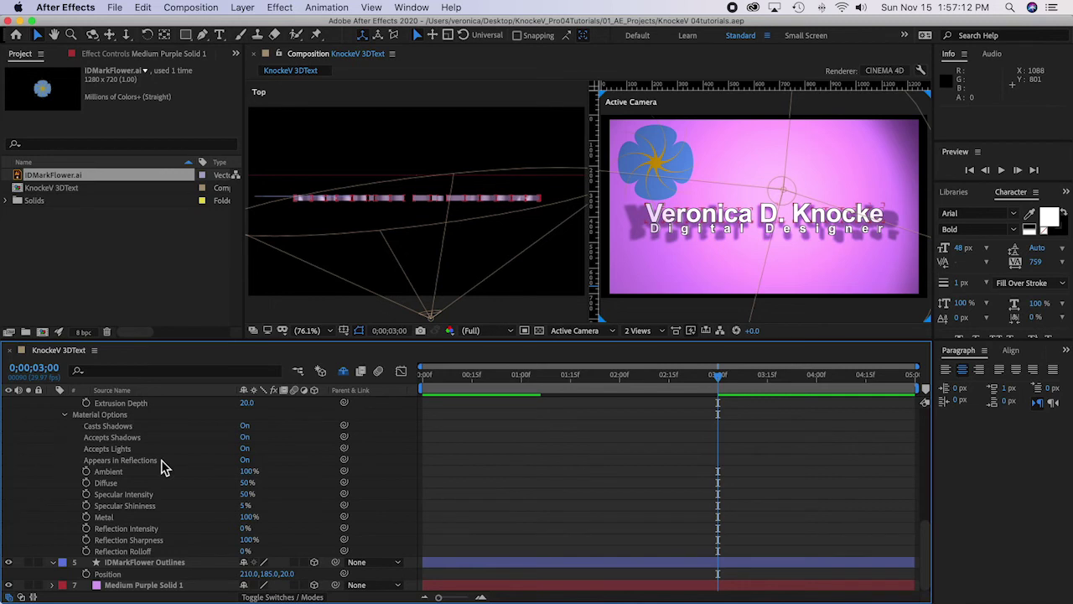
left_click(151, 562)
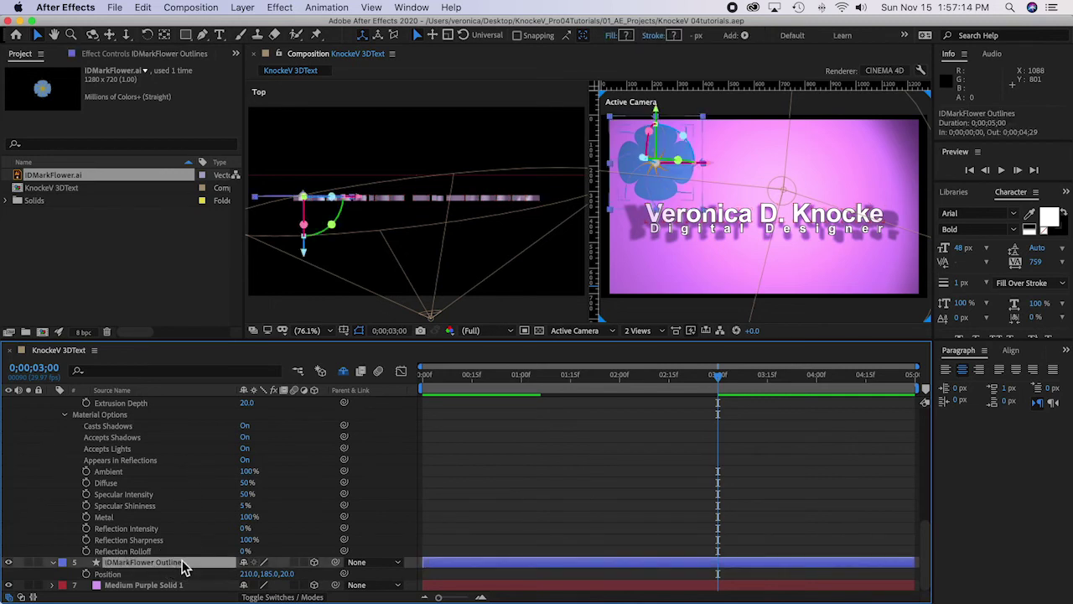
left_click(44, 486)
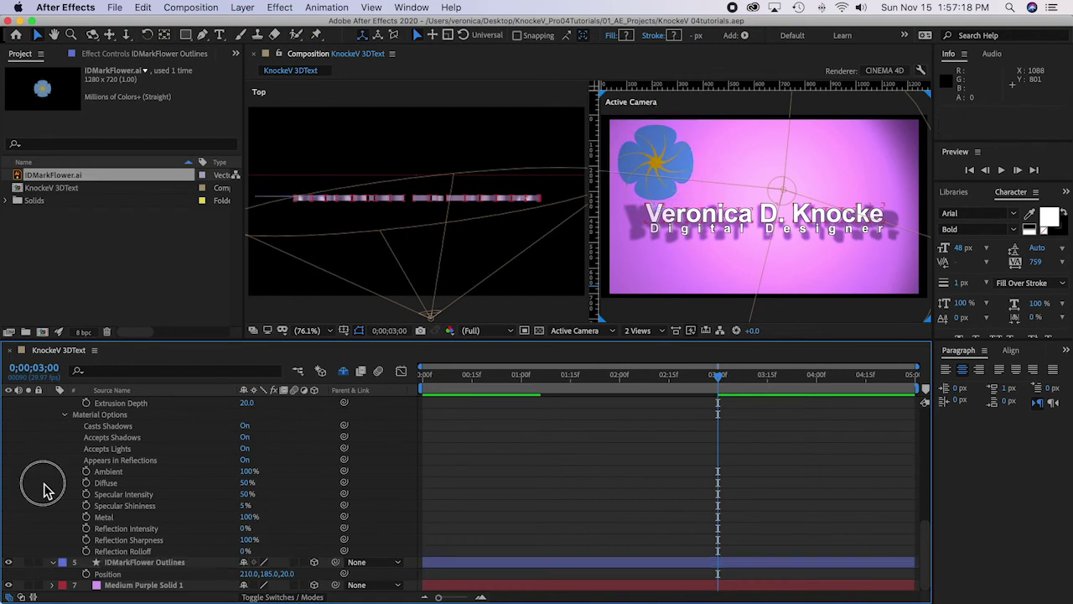
Step: Reduce the layers to their keyframed properties and reveal the flower outlines layer's Geometry and Material Options
key("u")
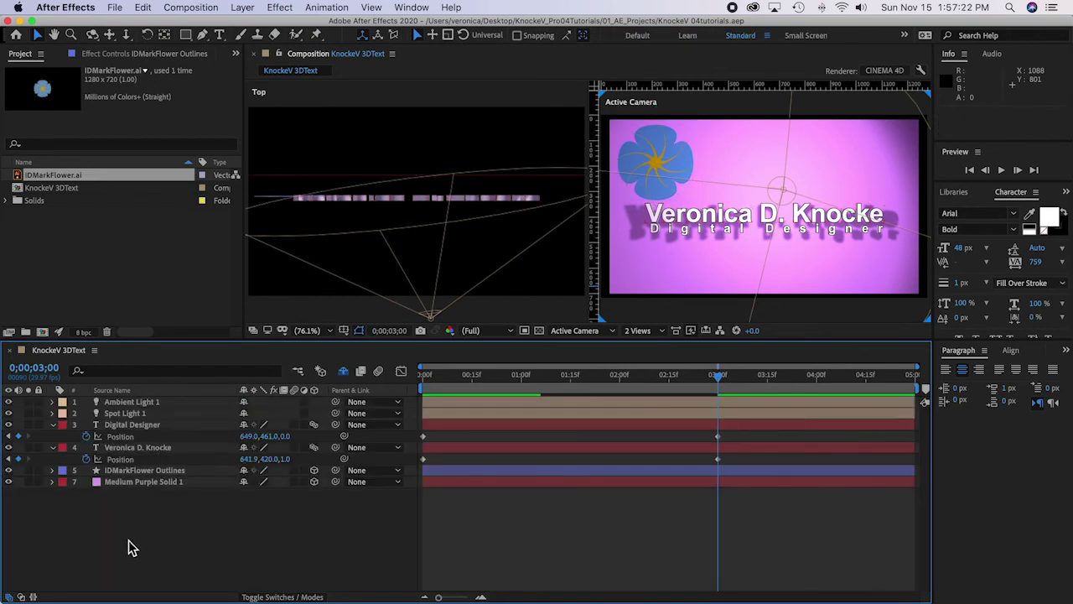
left_click(130, 472)
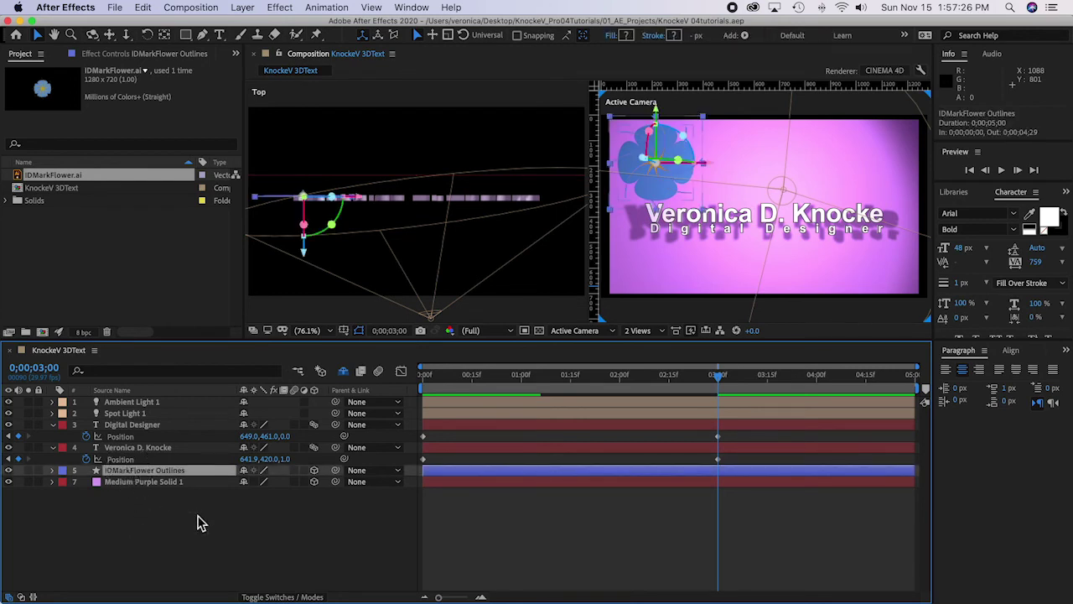
key("a")
key("a")
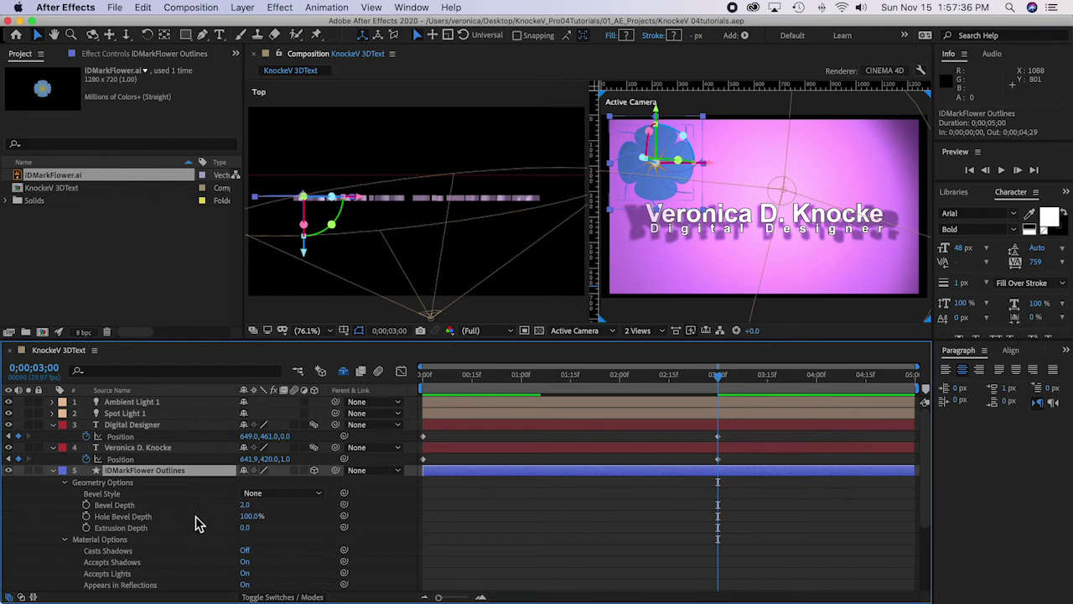
Step: Give the flower outlines layer an Angular bevel with Bevel Depth 4 and Extrusion Depth 40
left_click(316, 493)
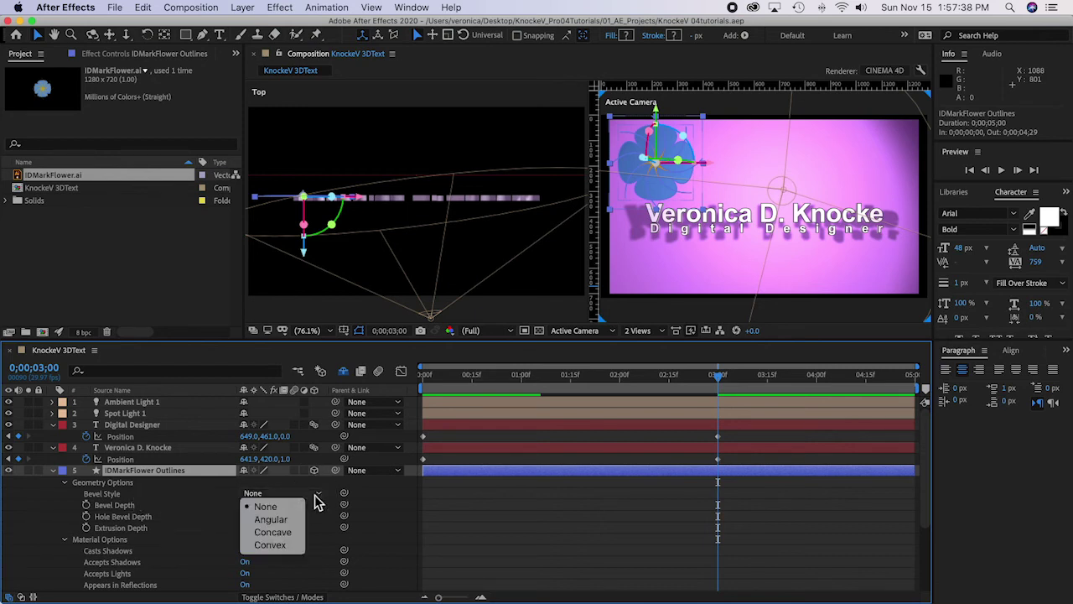
left_click(268, 519)
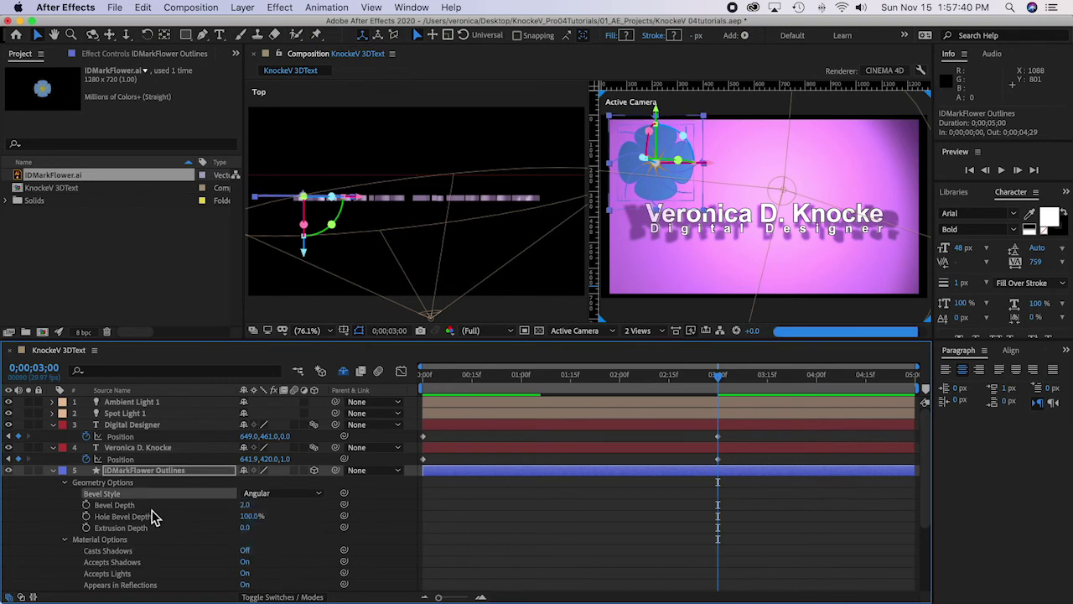
left_click(245, 504)
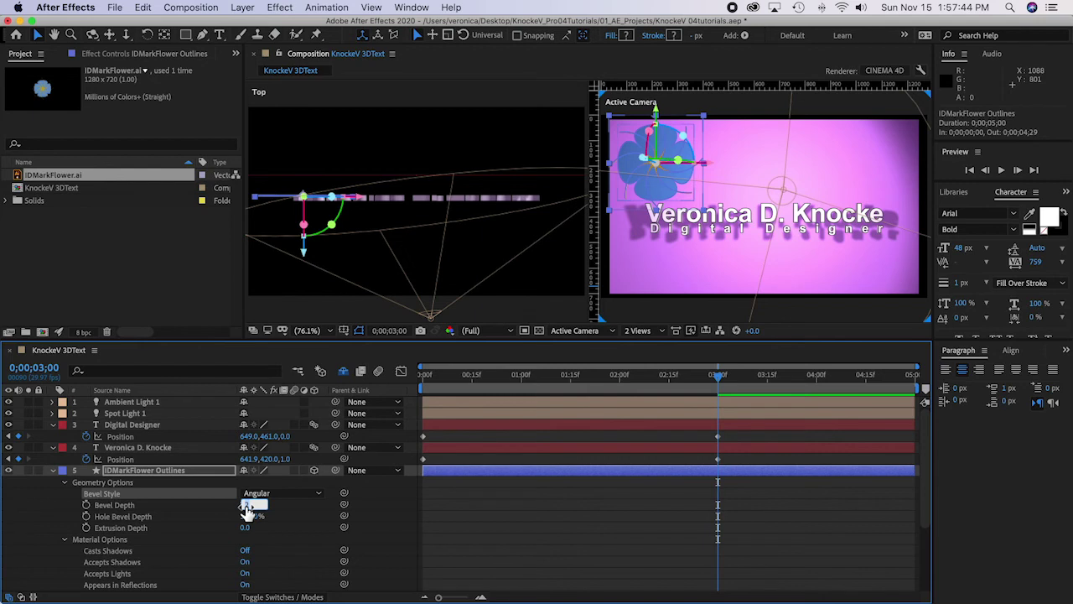
type("4")
left_click(245, 528)
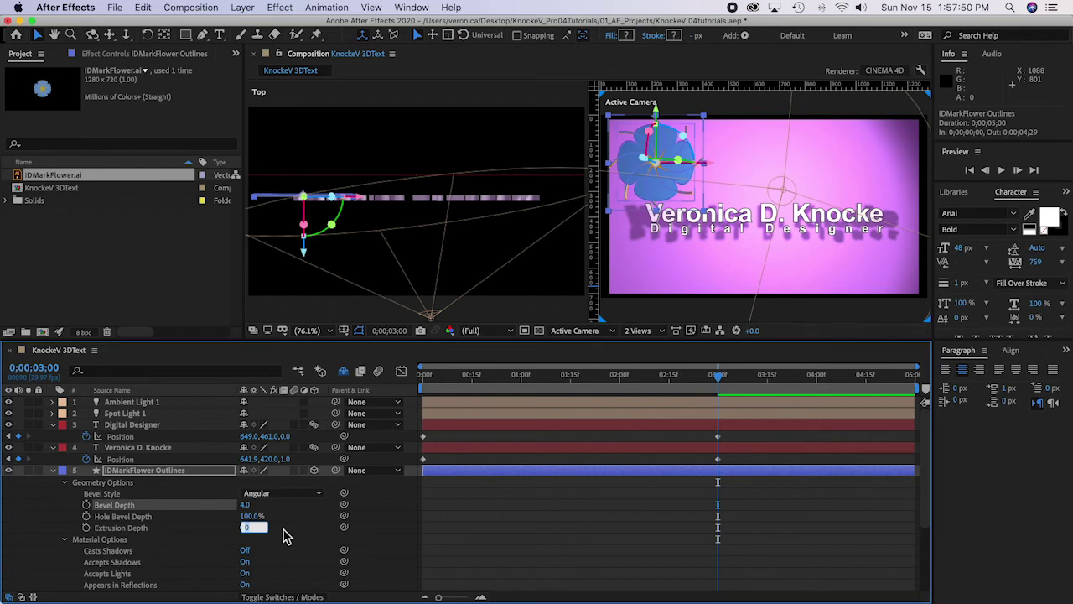
type("40")
key("Return")
Step: Keyframe the flower outlines layer's Z Rotation from 0 at 0;00;00;00 to 2 full revolutions at 0;00;04;29
scroll(322, 523, "down", 1)
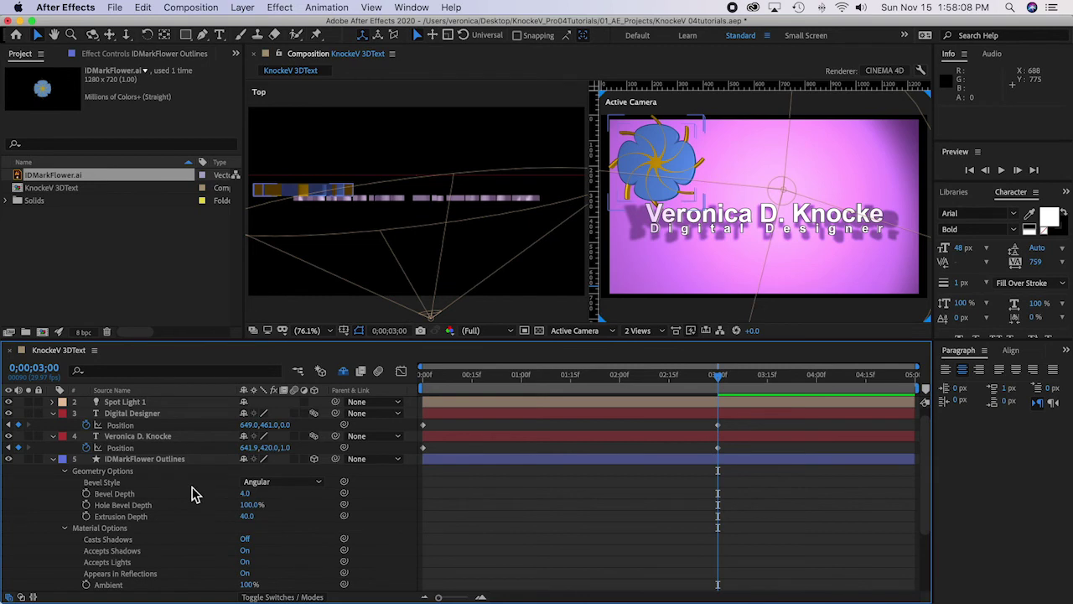
left_click(154, 460)
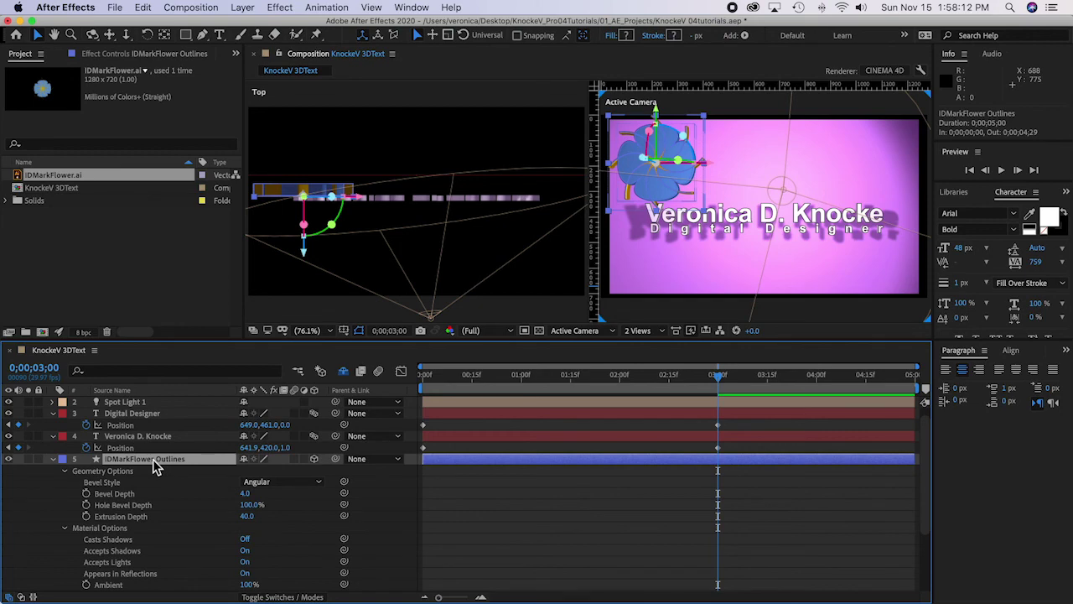
key("r")
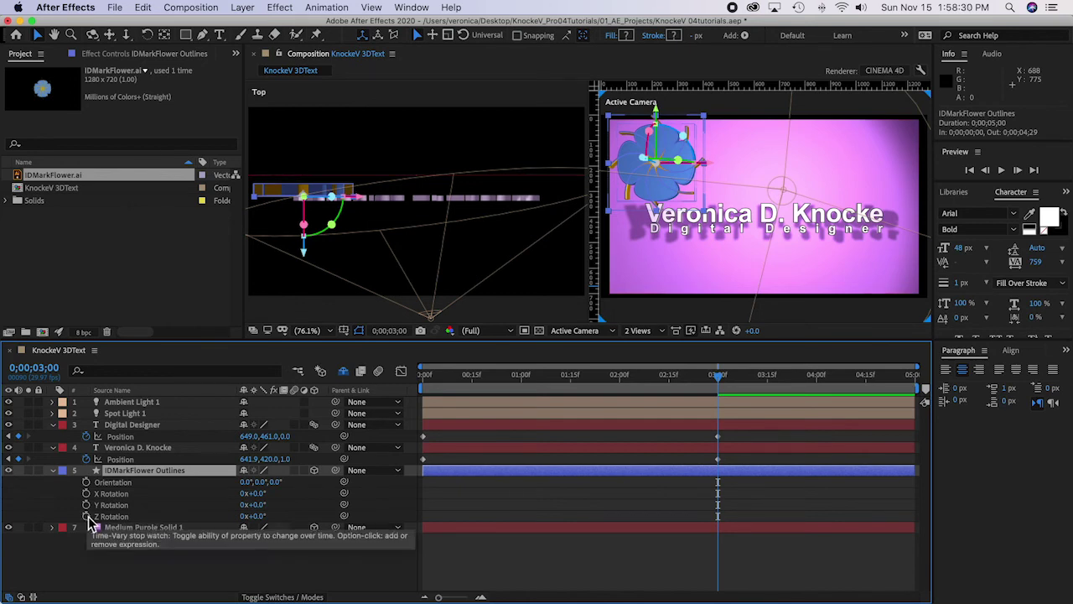
left_click_drag(718, 376, 365, 379)
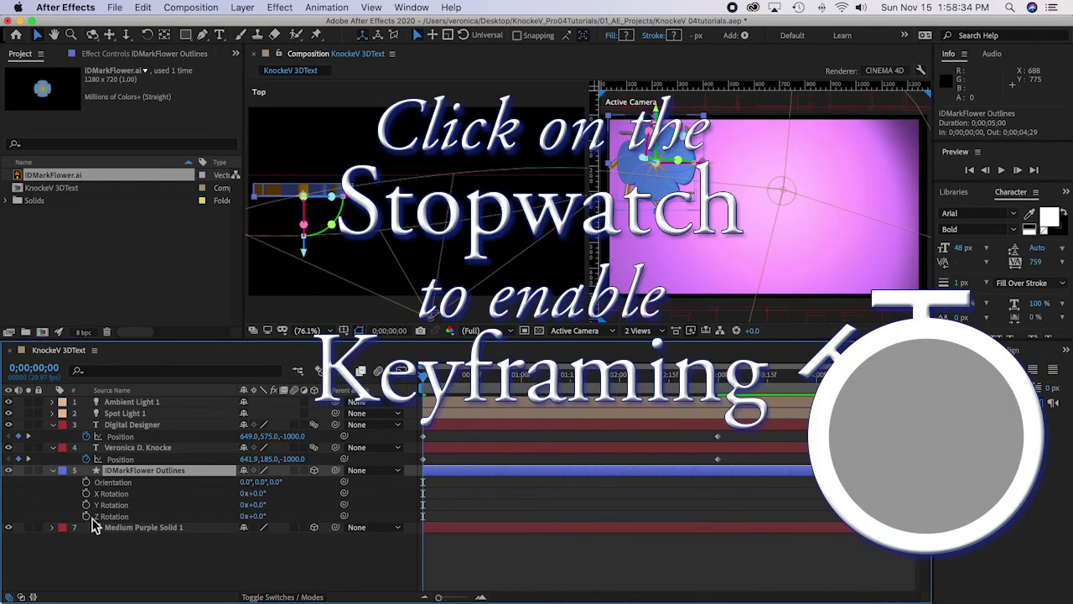
left_click(87, 516)
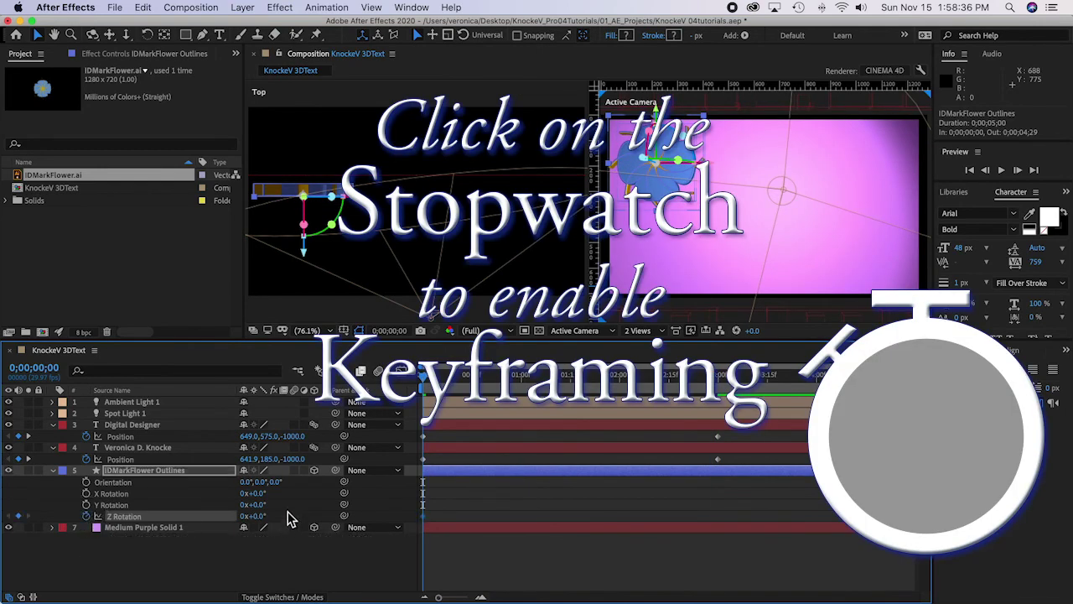
left_click_drag(429, 375, 943, 407)
left_click(243, 516)
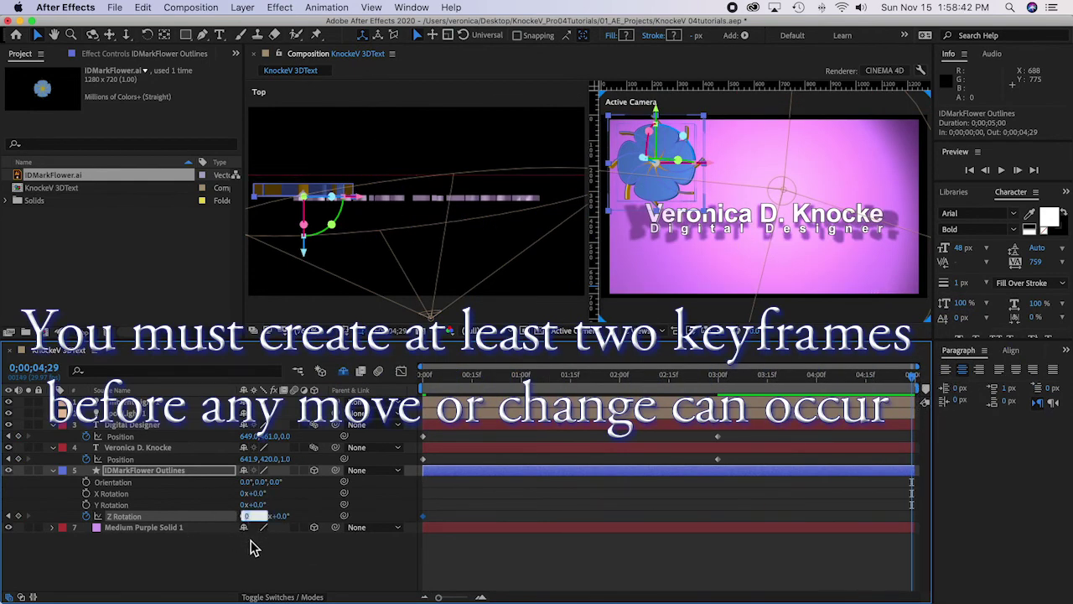
type("2")
left_click(307, 540)
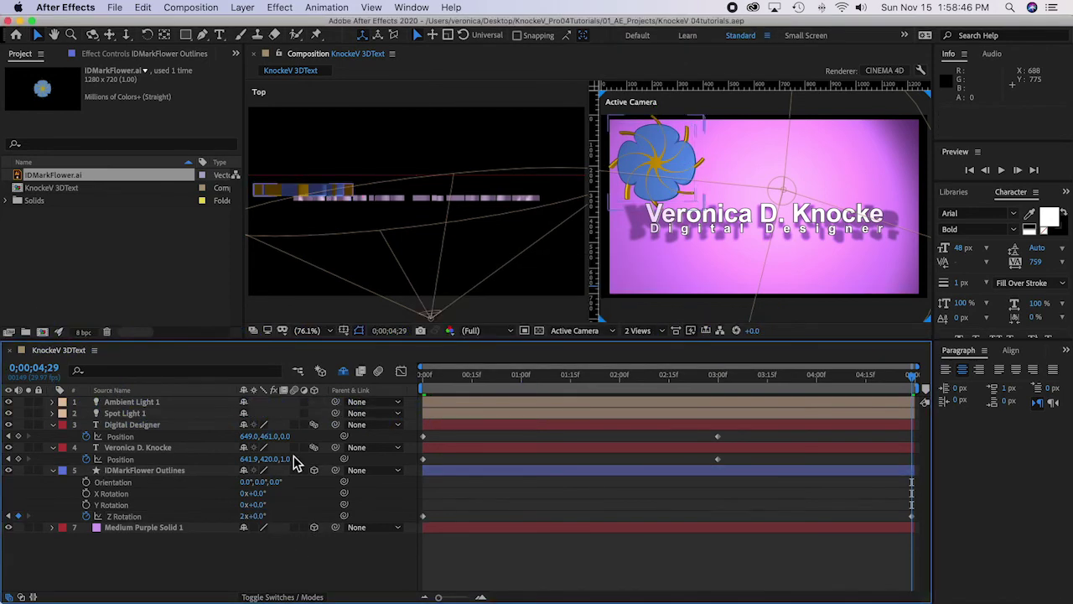
Step: Preview the text and rotating flower animation from the start, scrub to 0;00;01;19 and play the whole composition again
left_click(422, 374)
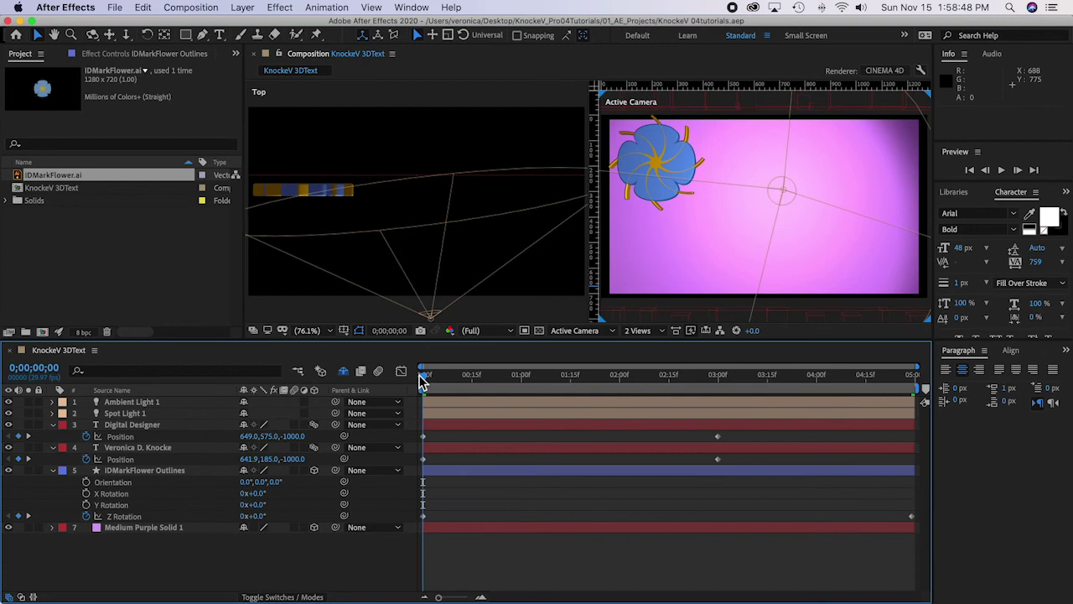
key("space")
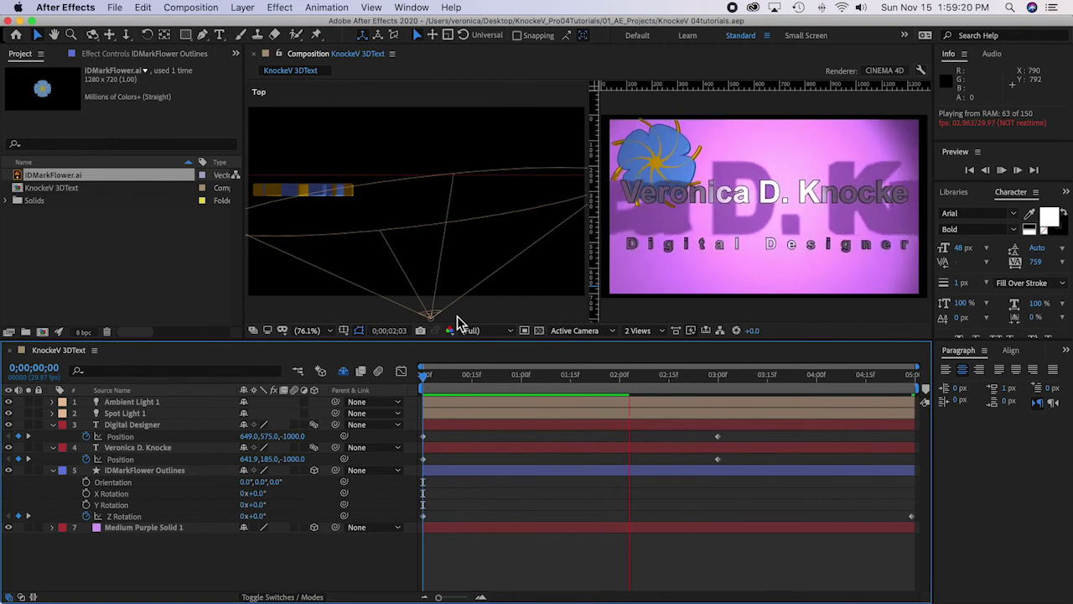
key("space")
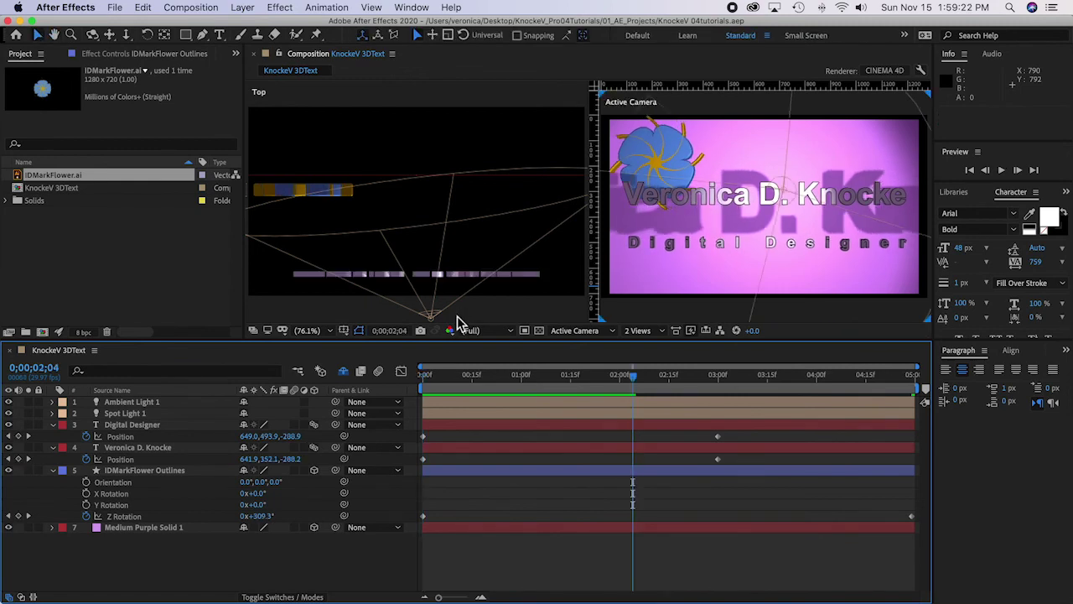
left_click(630, 375)
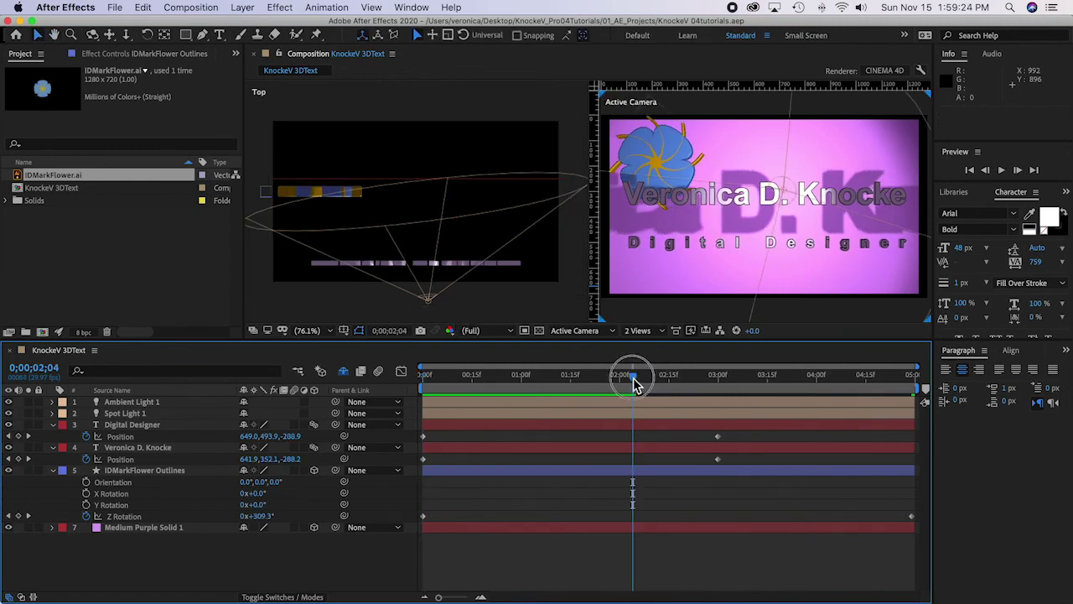
left_click_drag(629, 379, 585, 394)
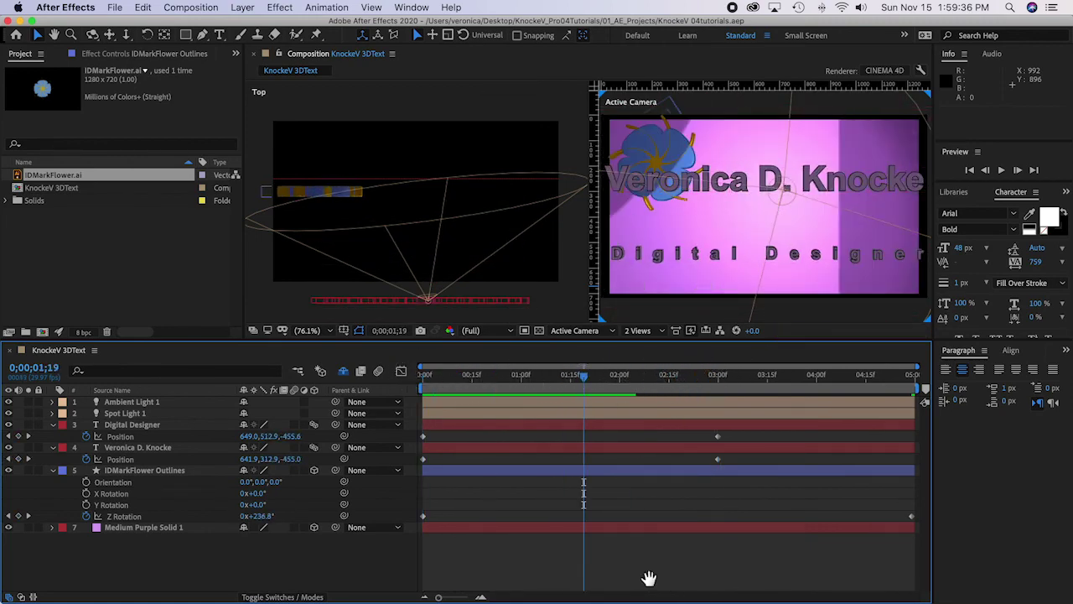
key("space")
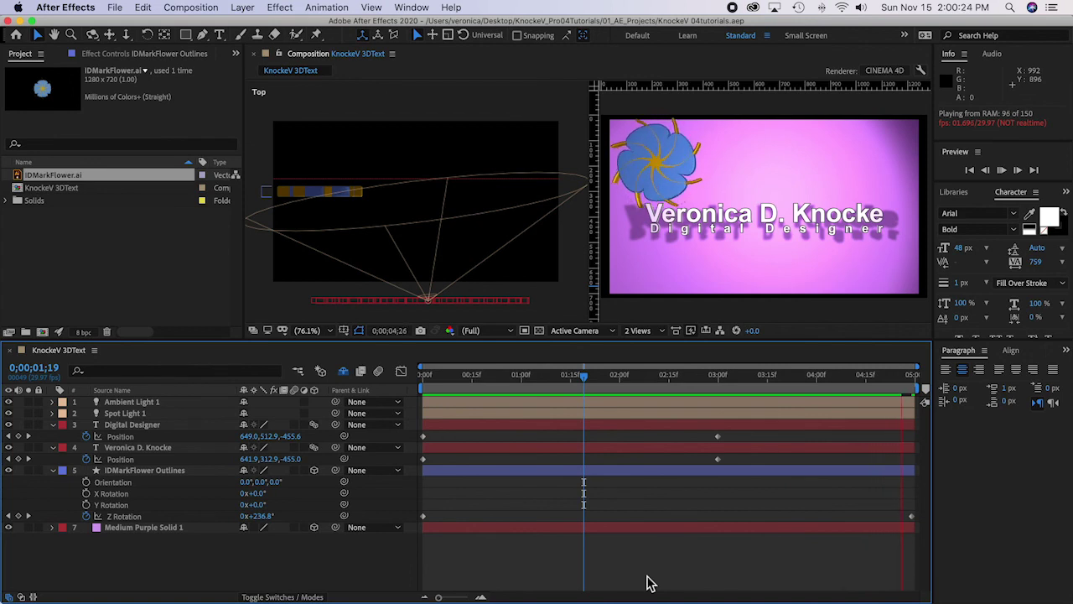
key("space")
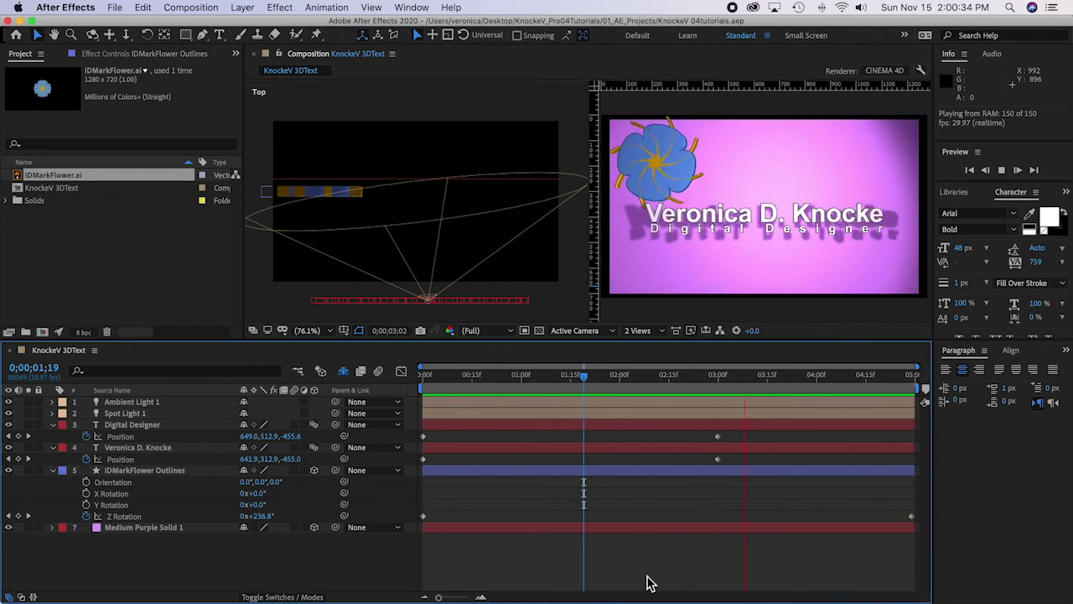
key("space")
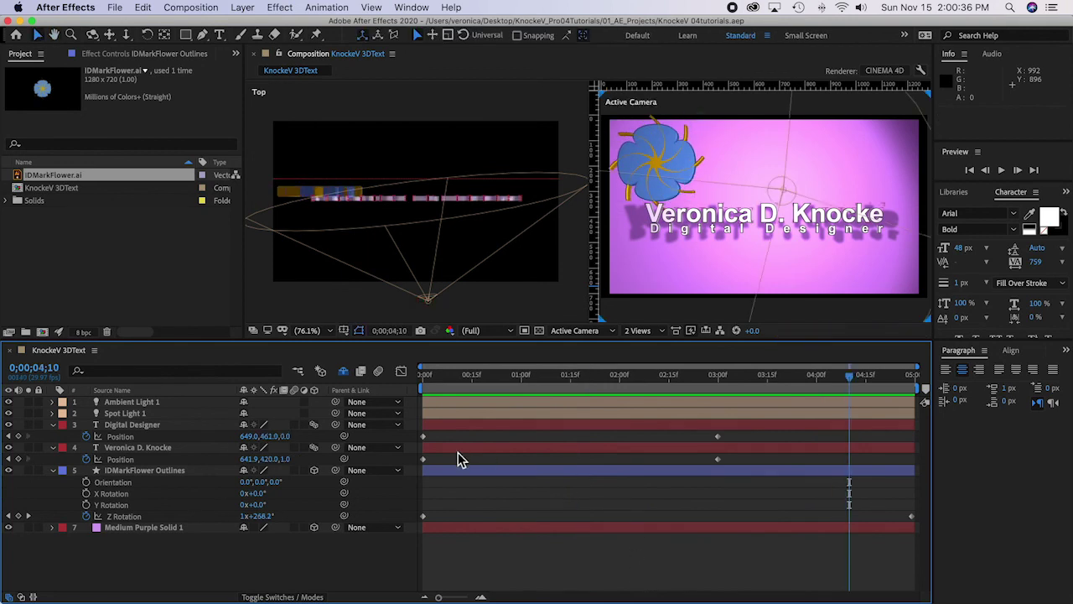
Step: Return to the first frame and send the composition to the Adobe Media Encoder queue
left_click(420, 379)
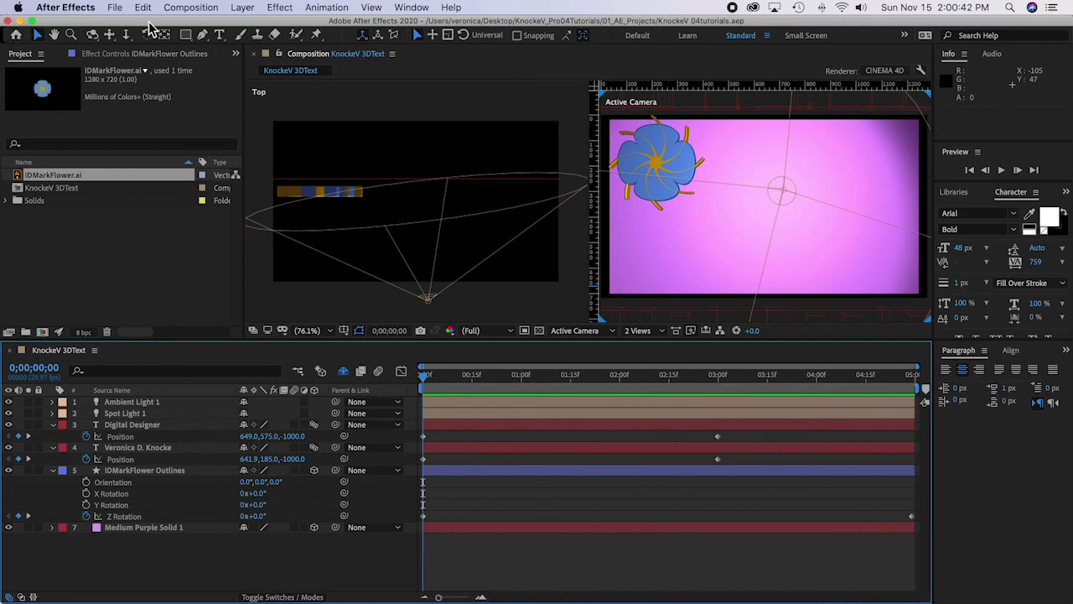
left_click(192, 10)
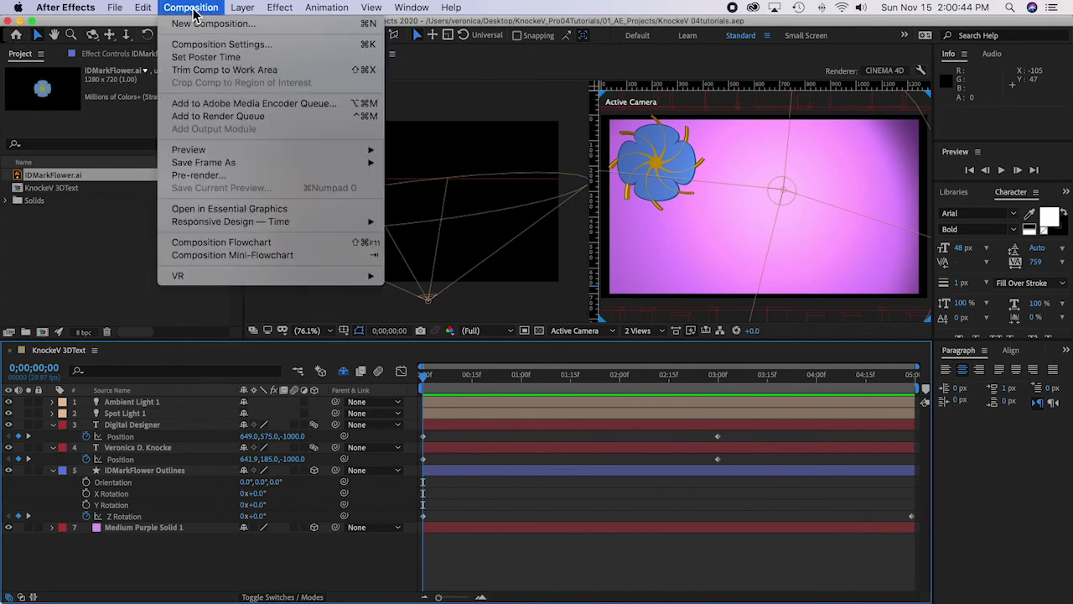
left_click(220, 104)
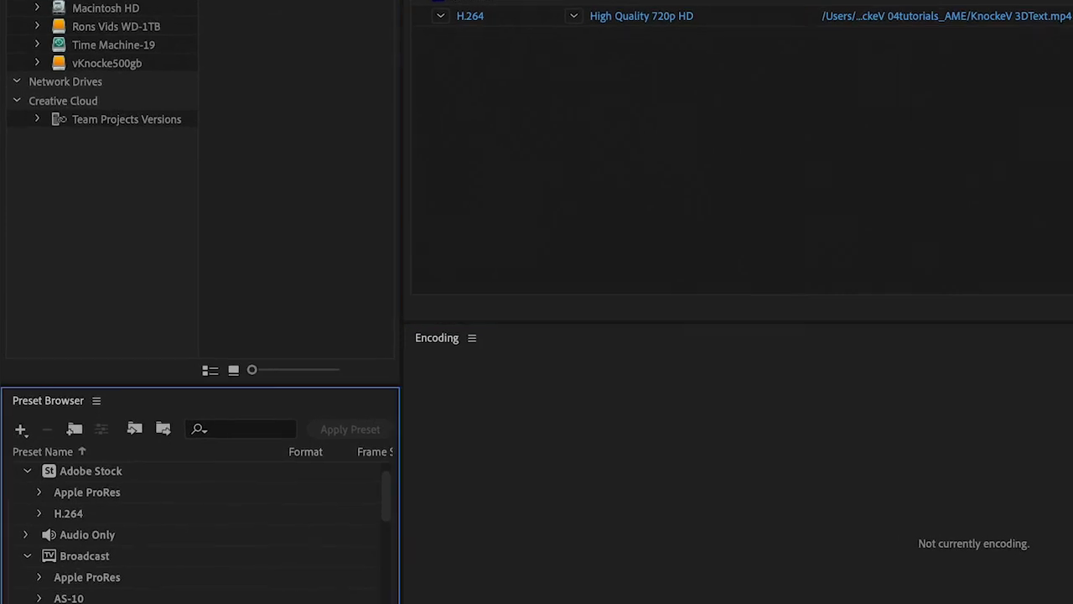
Step: Apply the H.264 High Quality 720p HD preset to the queued composition and start encoding
left_click_drag(375, 498, 439, 578)
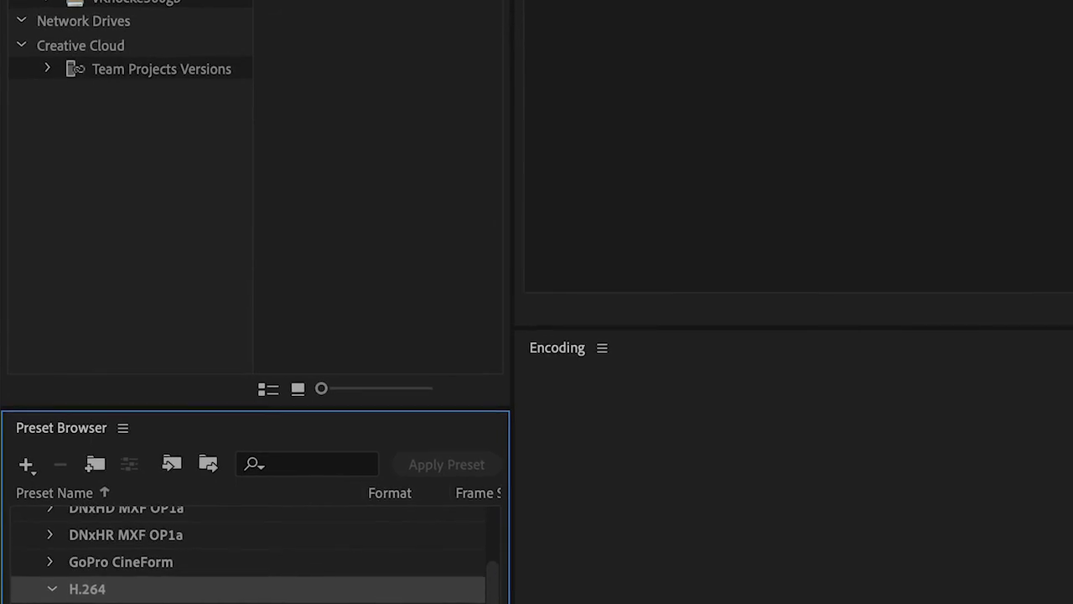
left_click_drag(155, 603, 818, 0)
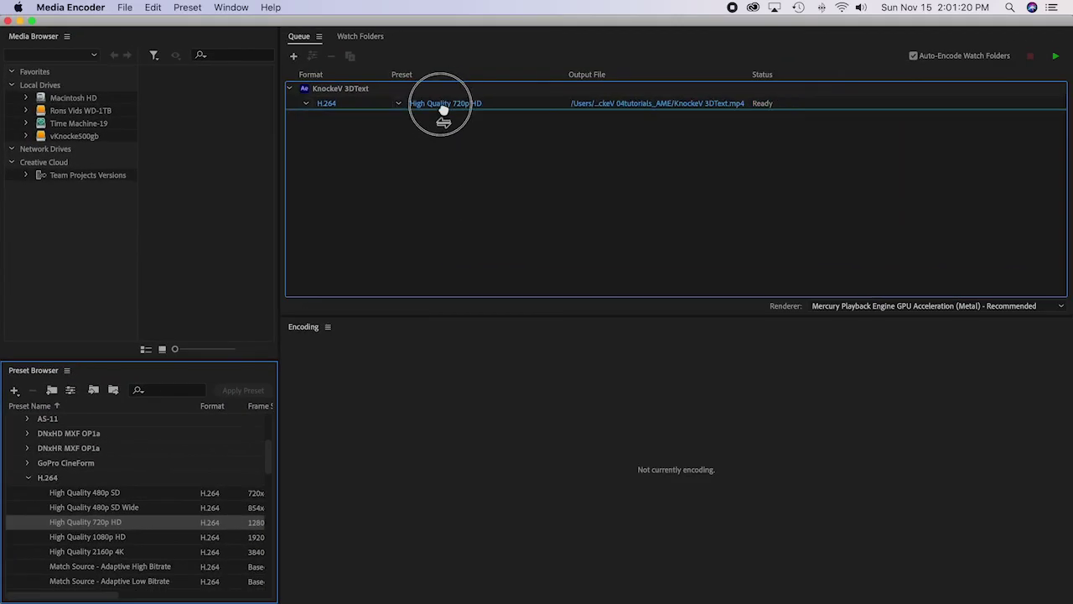
left_click_drag(443, 111, 441, 114)
mouse_move(460, 109)
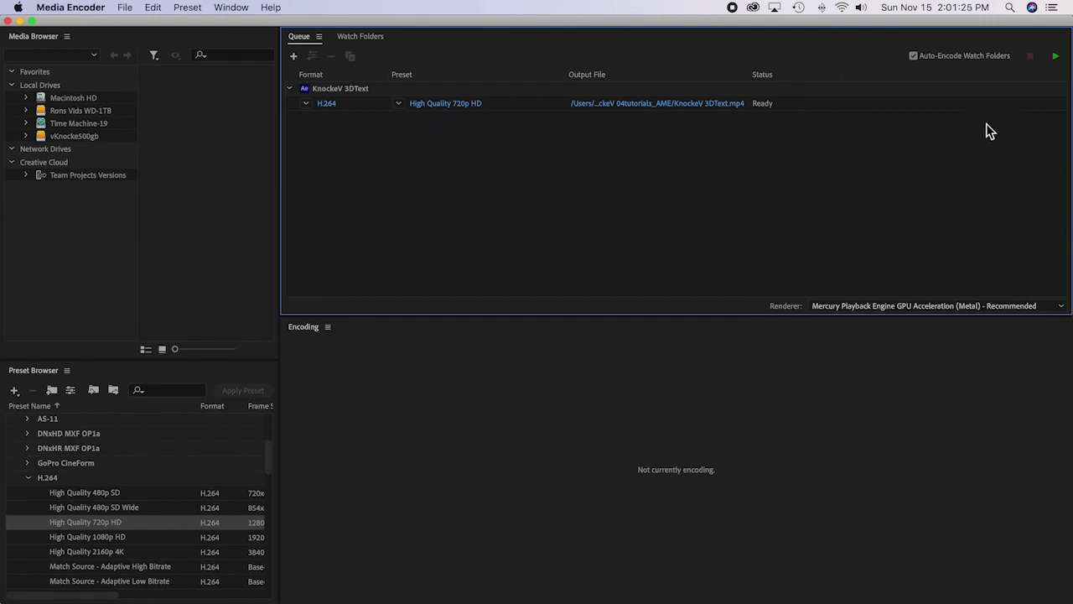
left_click(1057, 59)
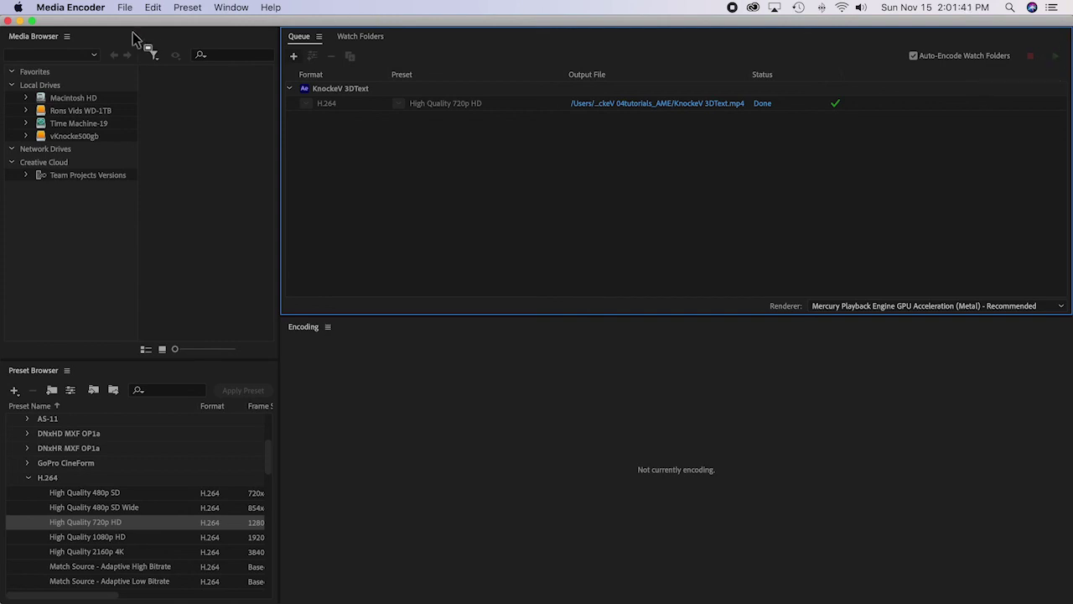
Step: Quit Media Encoder and After Effects
left_click(81, 8)
left_click(127, 167)
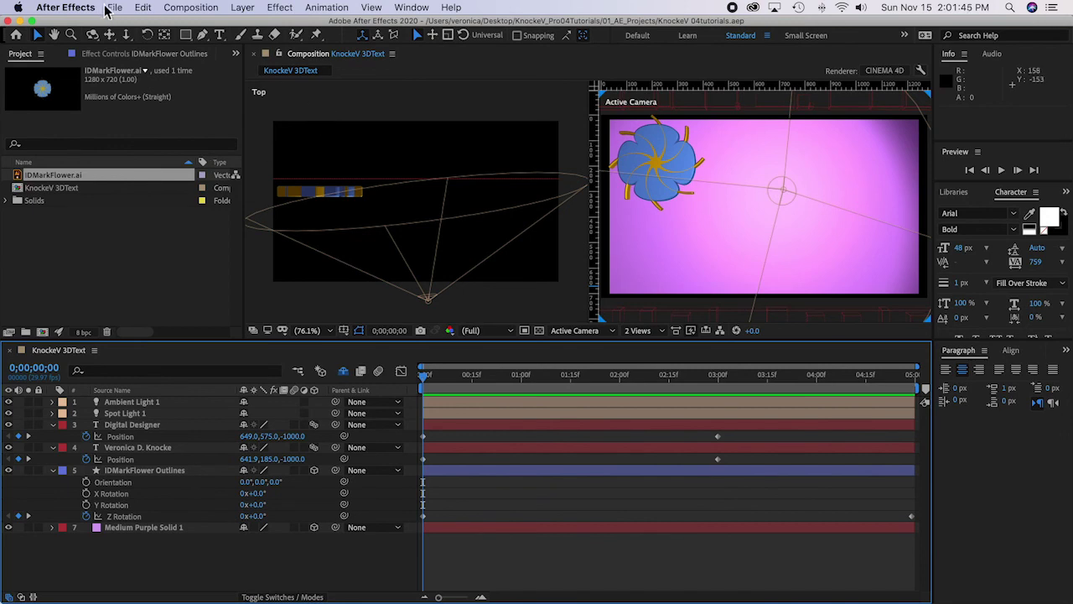
left_click(82, 10)
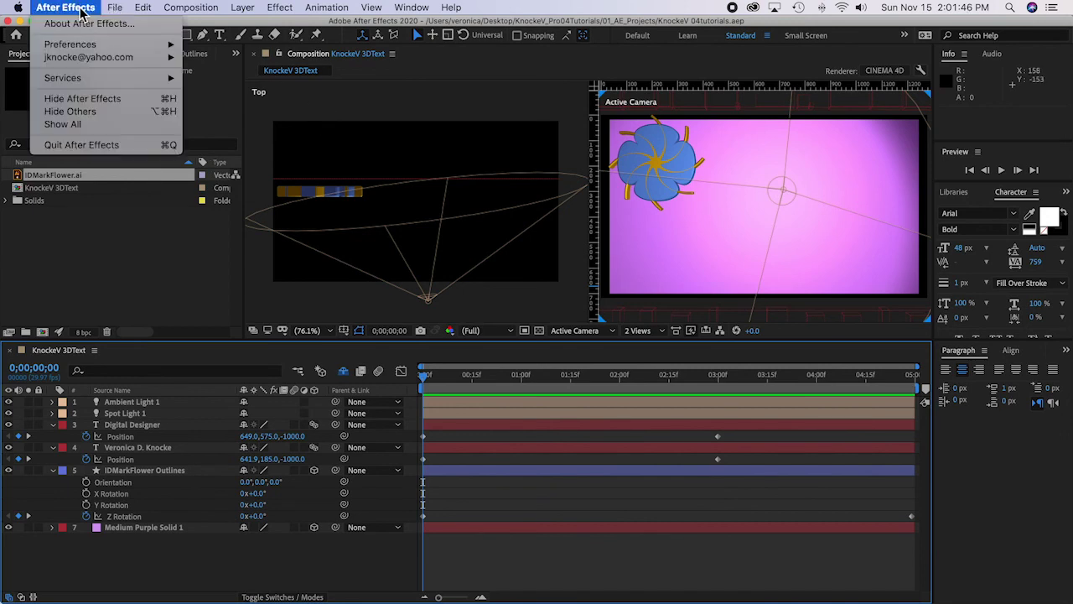
left_click(83, 146)
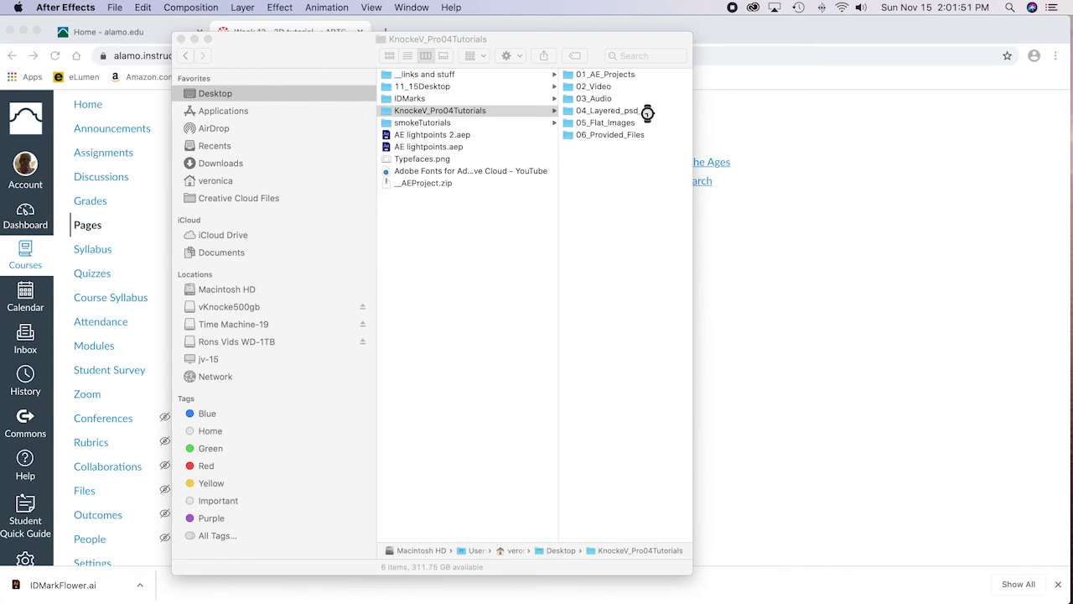
Step: In Finder, open the AME output folder inside 01_AE_Projects and preview the rendered 3DText MP4 video
left_click(628, 76)
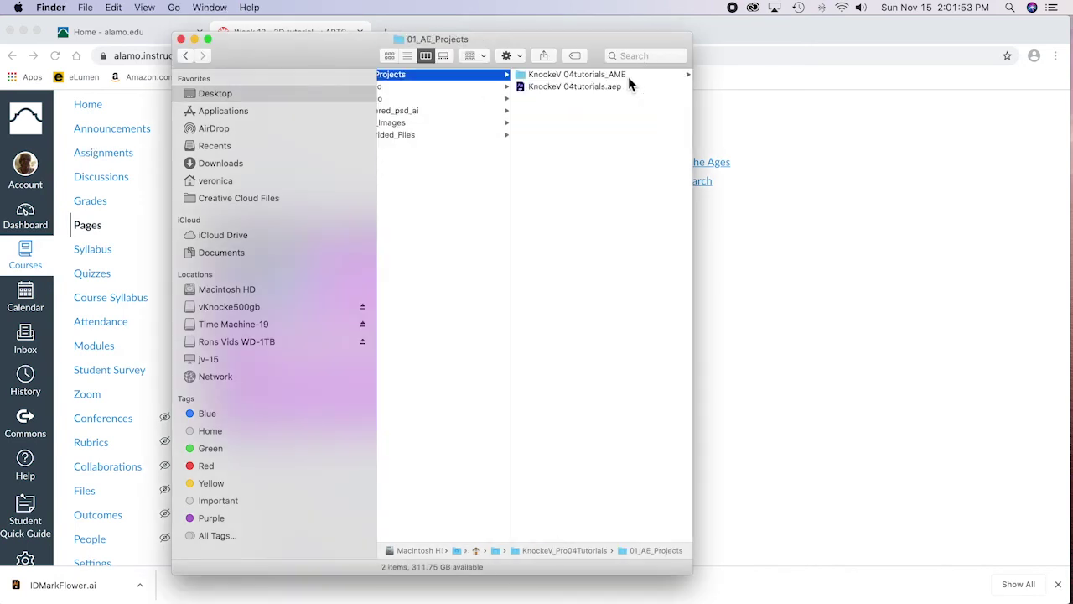
left_click(610, 75)
left_click(552, 88)
key("space")
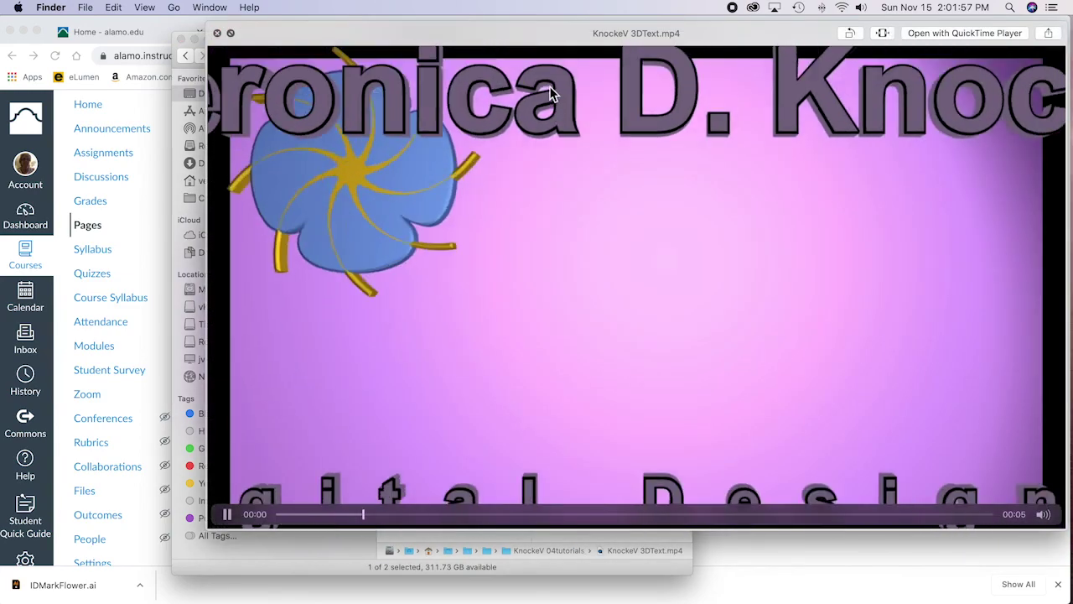